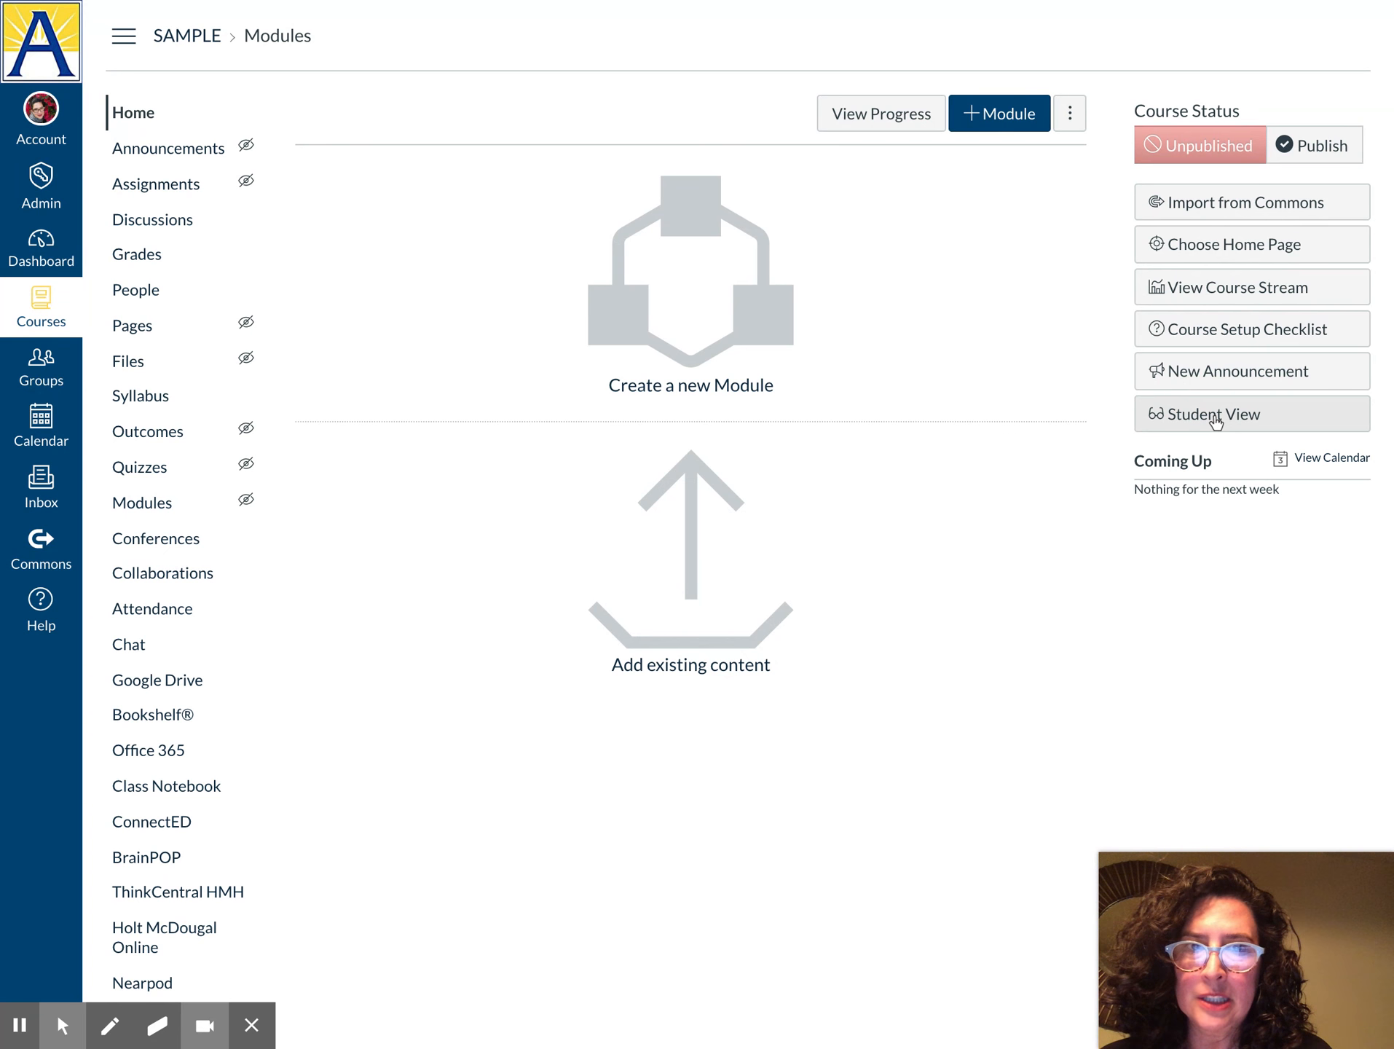
Enter Student View, reset the test student's history, then leave Student View
left_click(1214, 415)
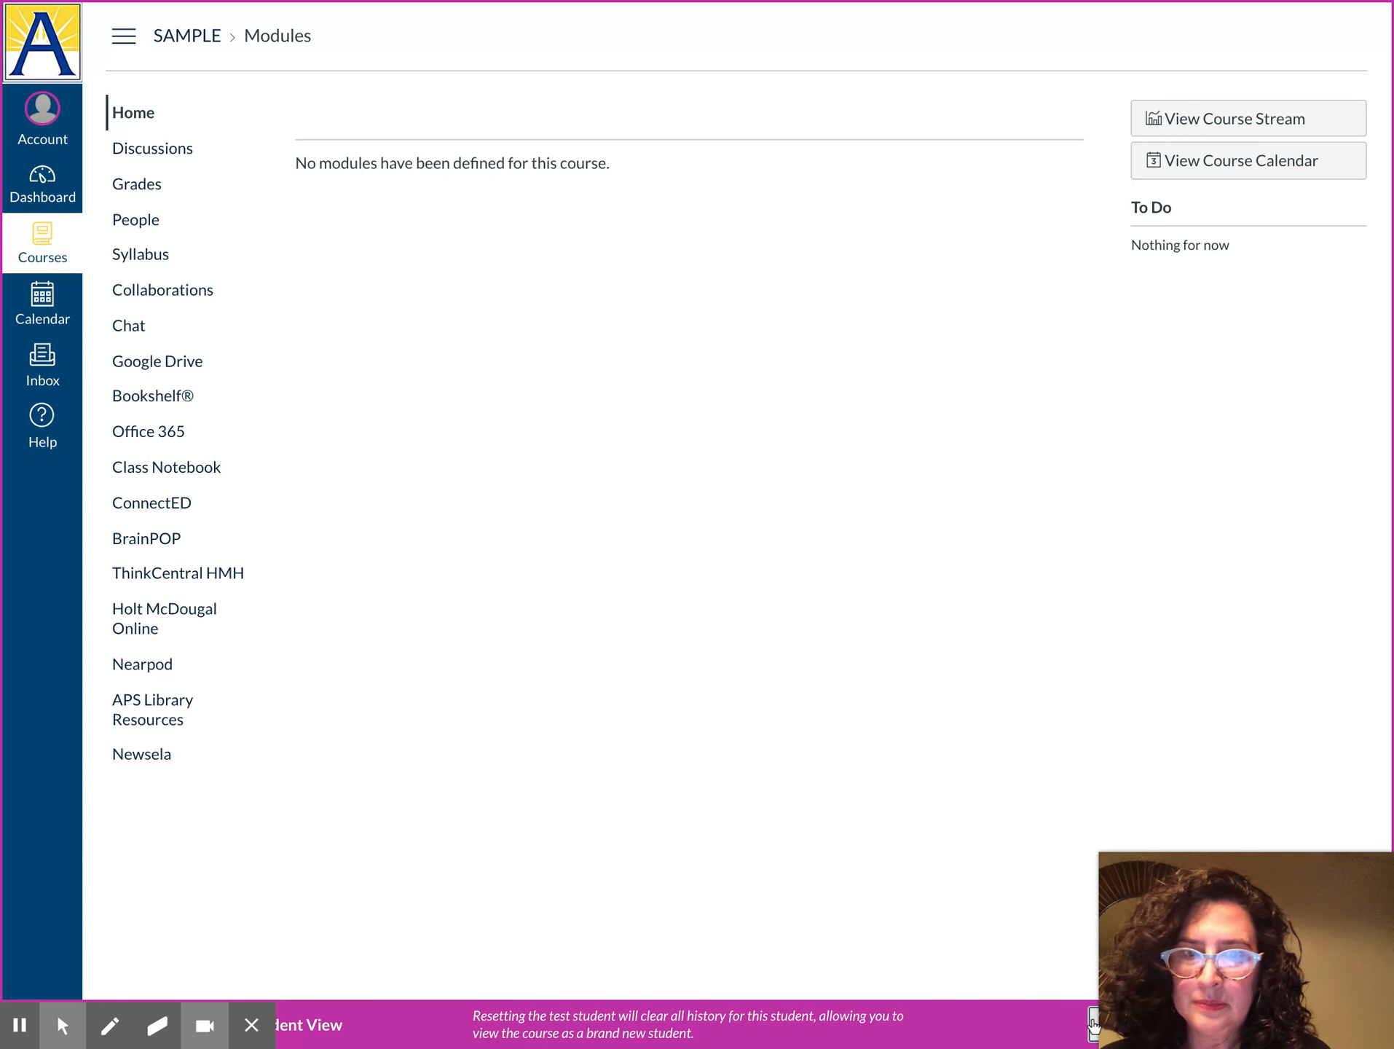
left_click(1094, 1023)
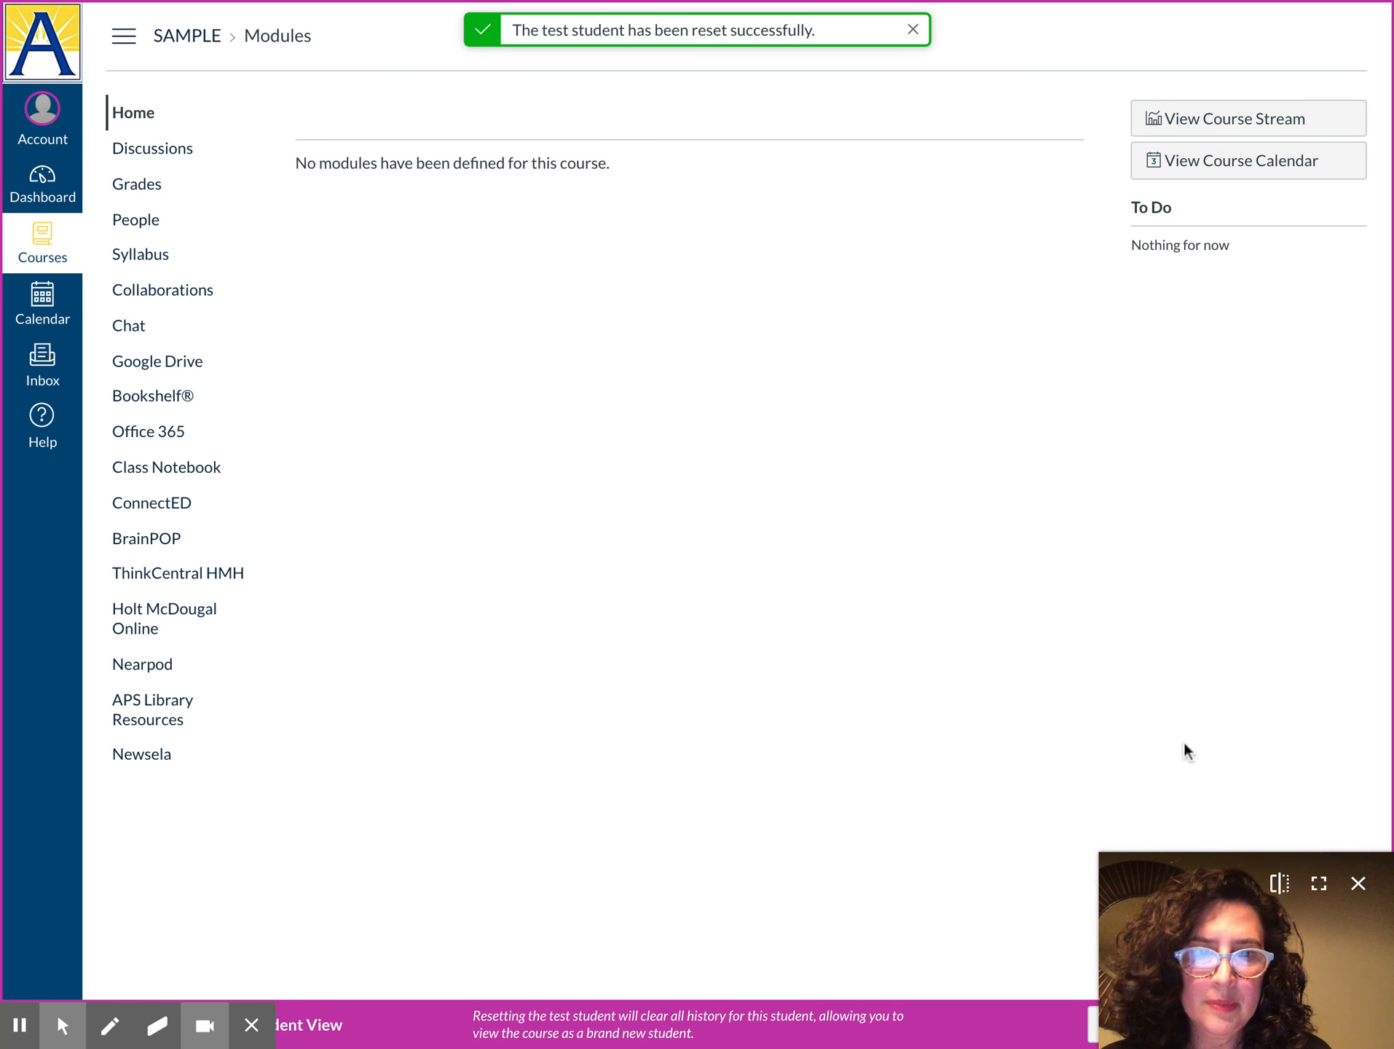
left_click(1359, 884)
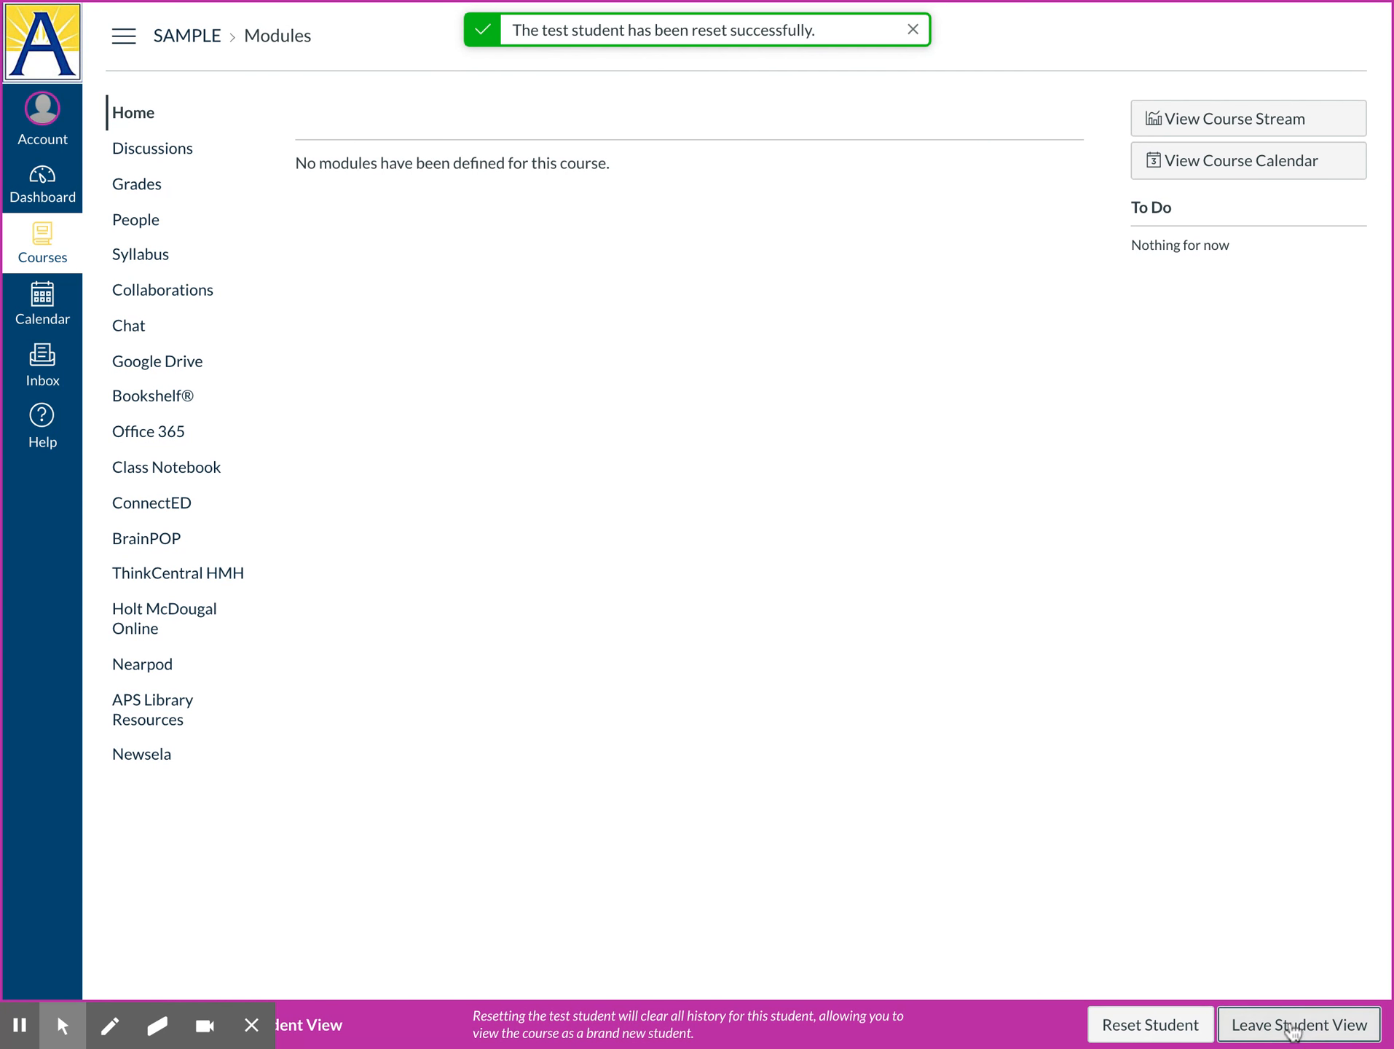
left_click(1293, 1026)
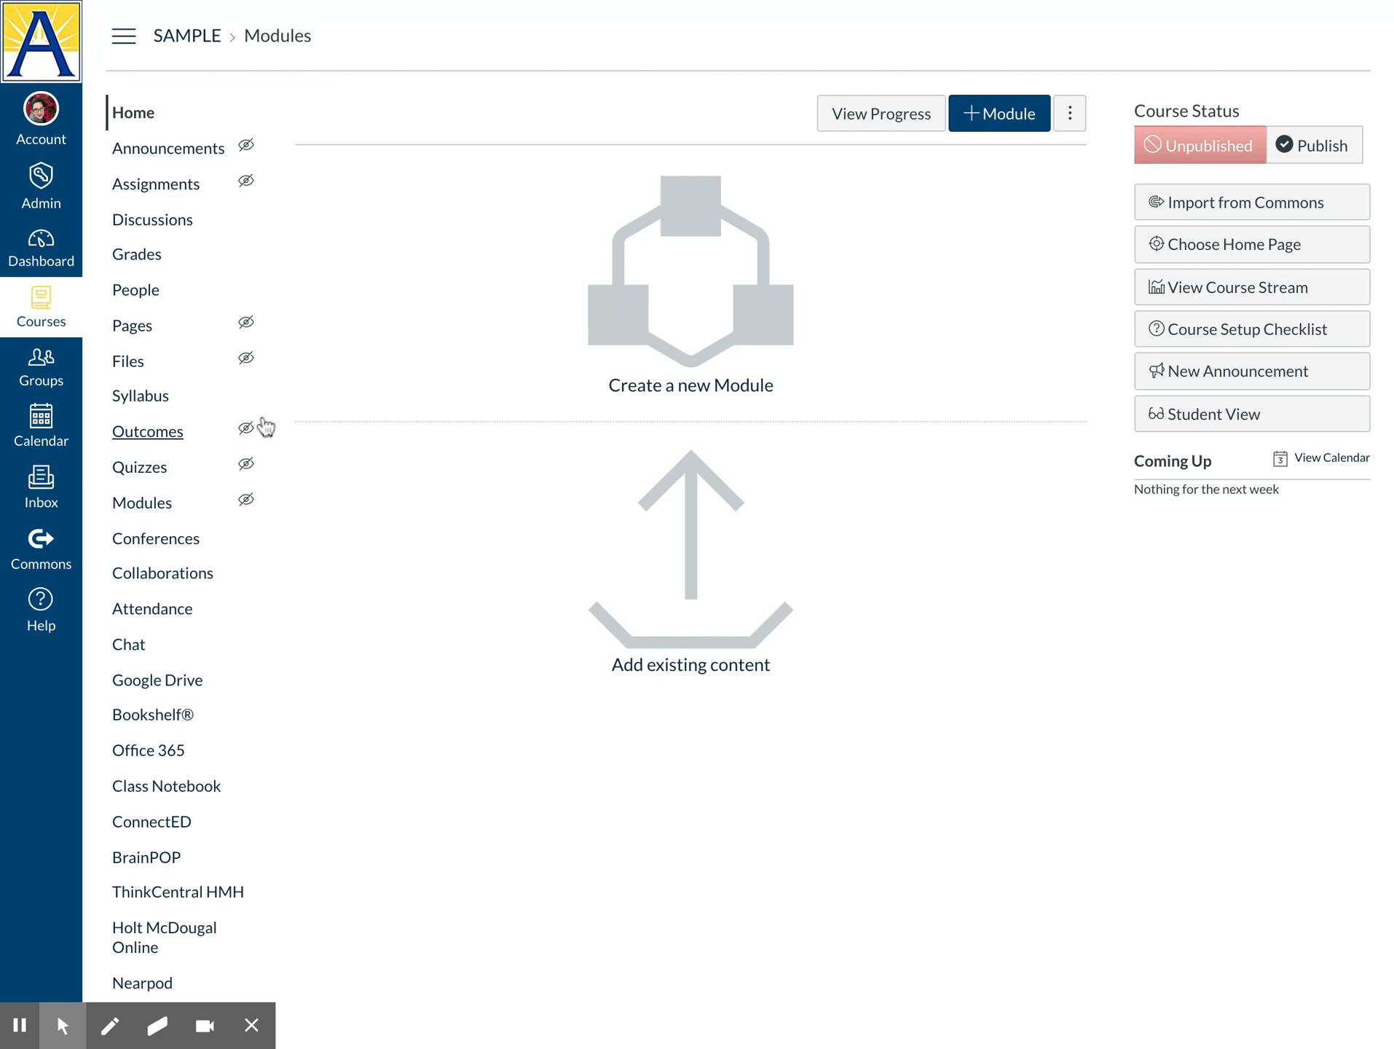
Open Settings from the bottom of the SAMPLE course navigation menu
scroll(468, 567, "down", 1)
scroll(468, 567, "down", 1)
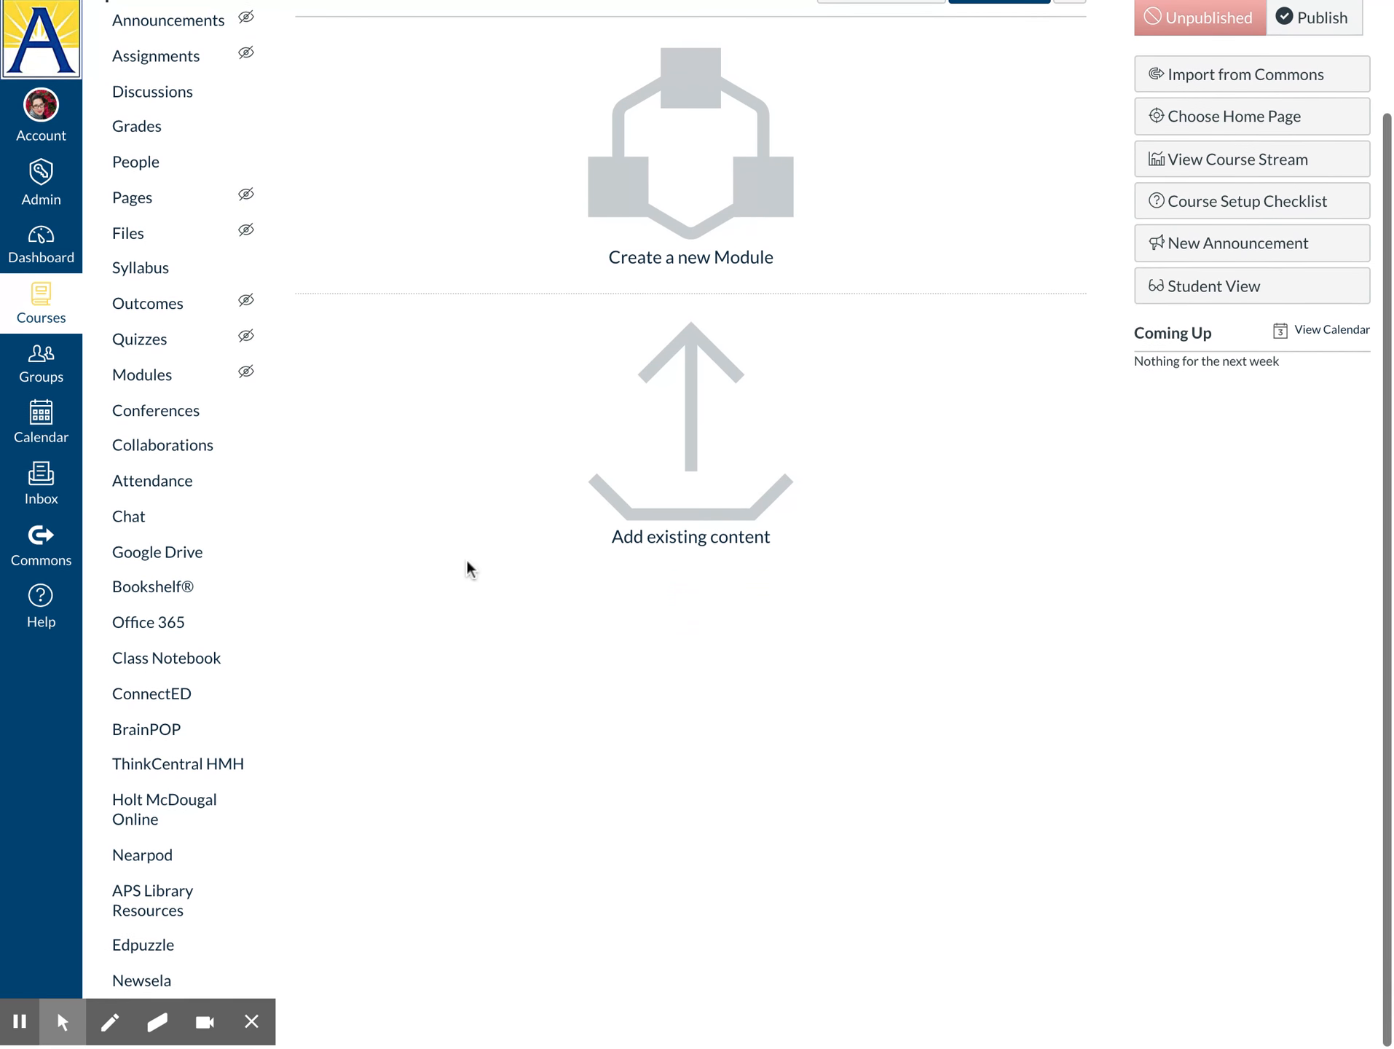
mouse_move(58, 1026)
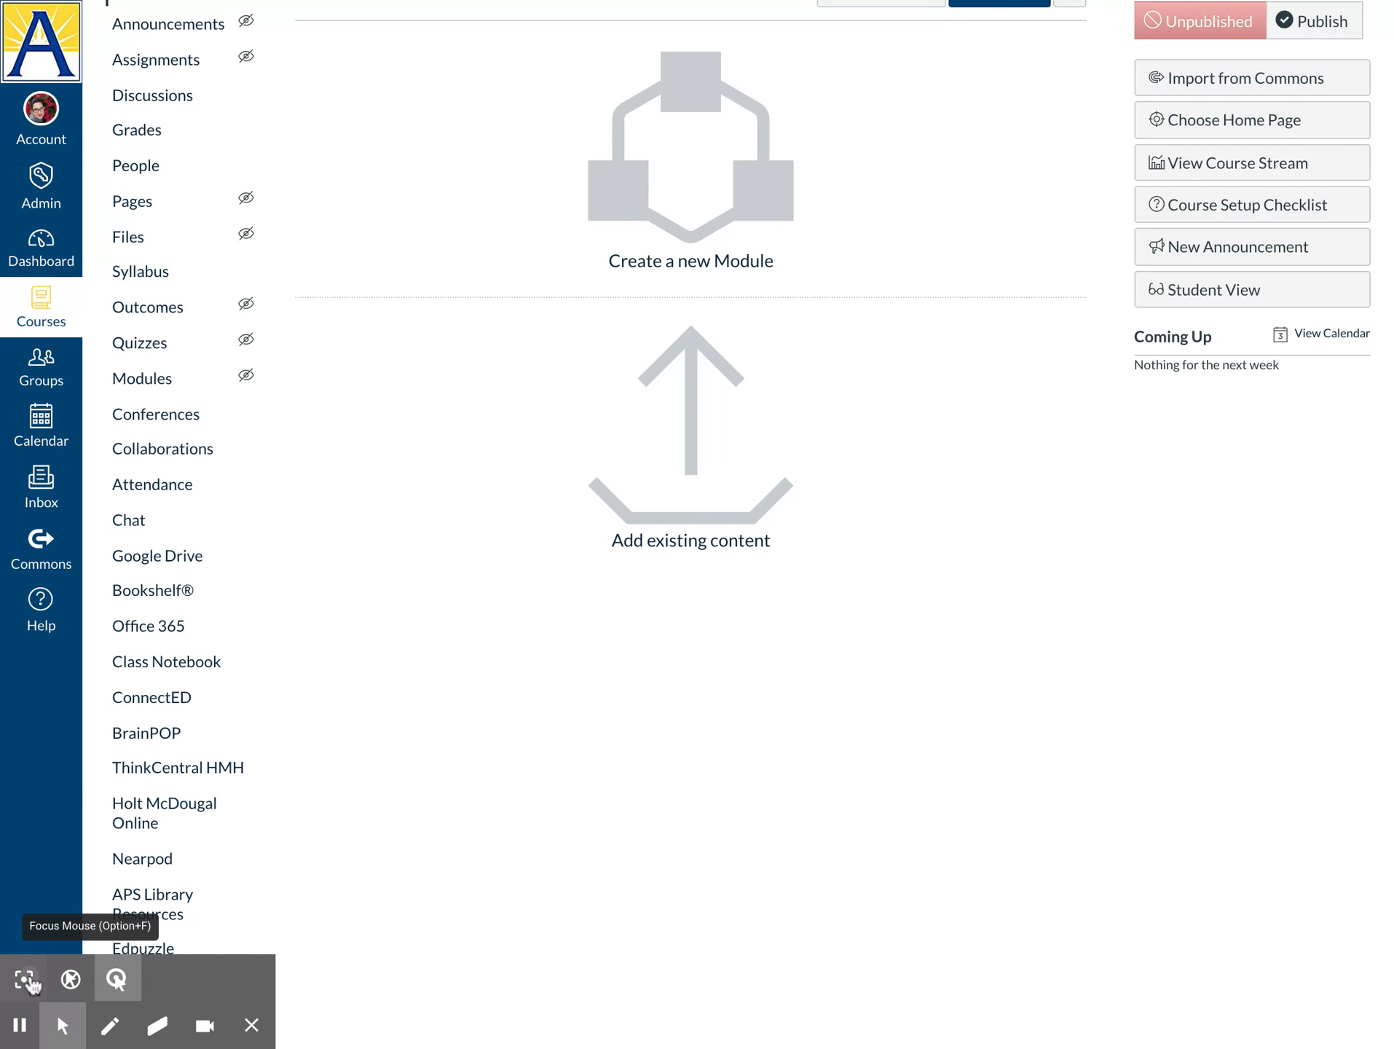
left_click(27, 980)
left_click(251, 1025)
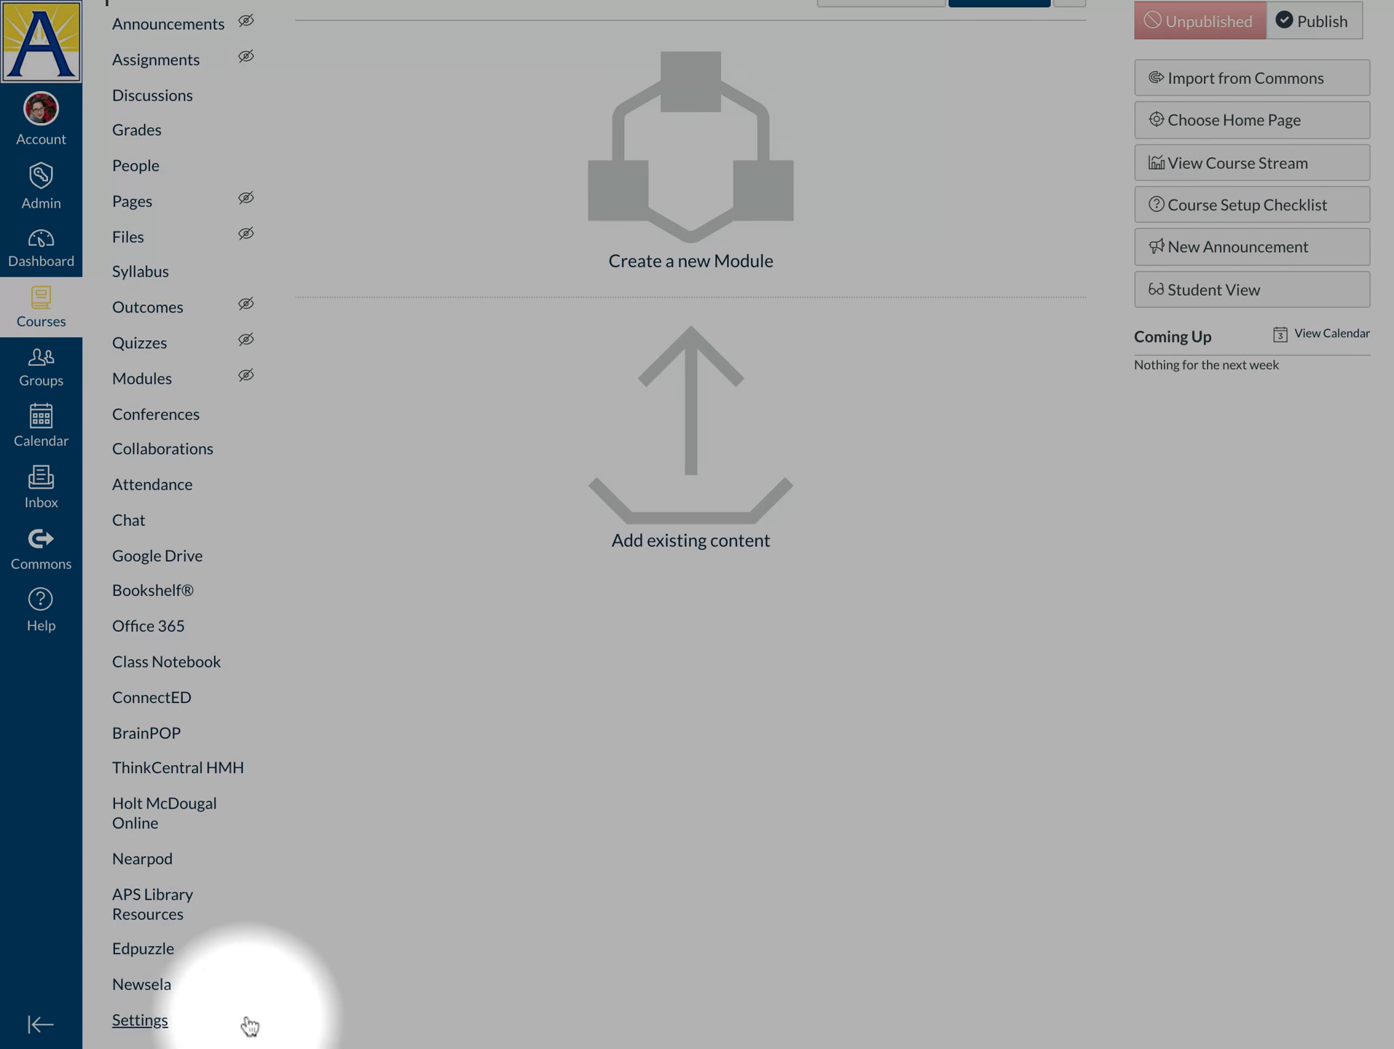
left_click(139, 1022)
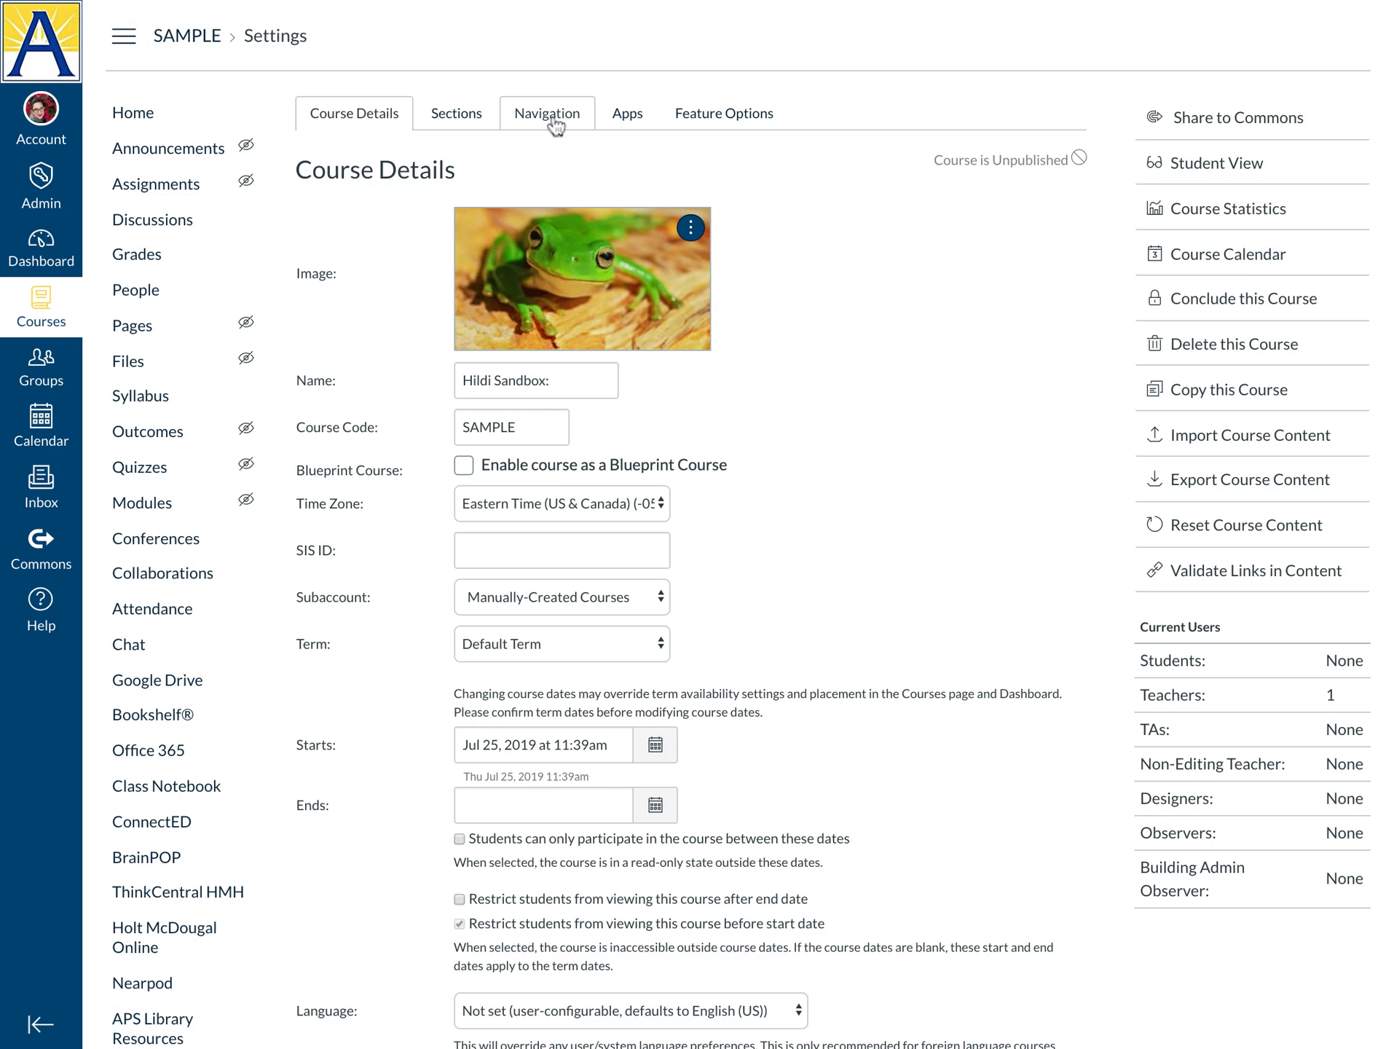
Show the Navigation tab and review the visible items and hidden items such as SCORM
left_click(555, 127)
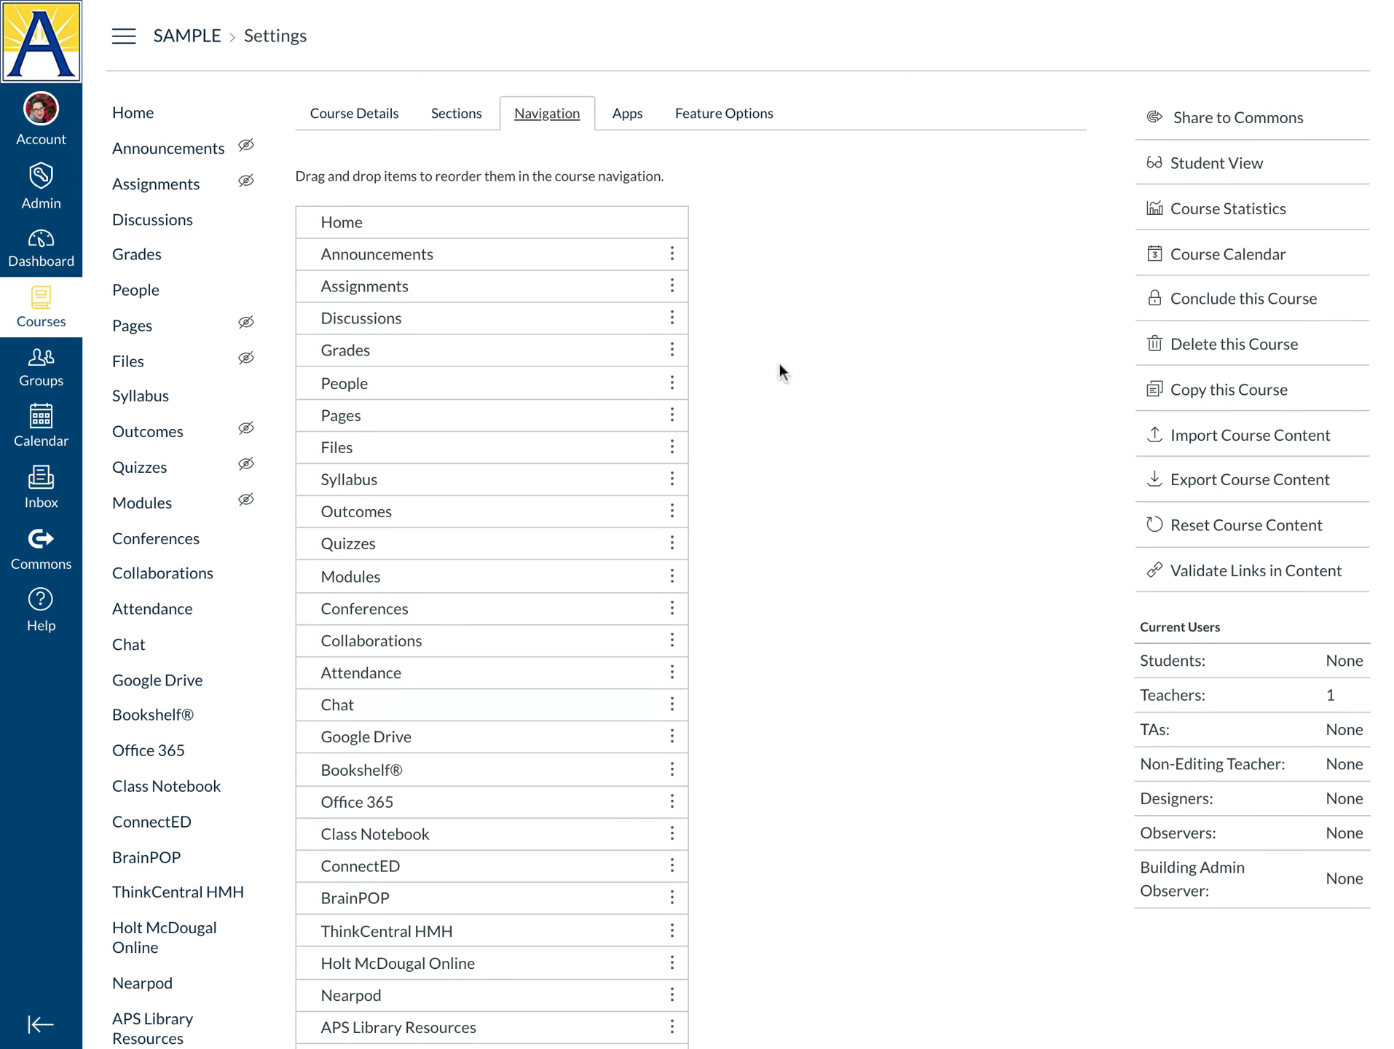
scroll(780, 364, "down", 3)
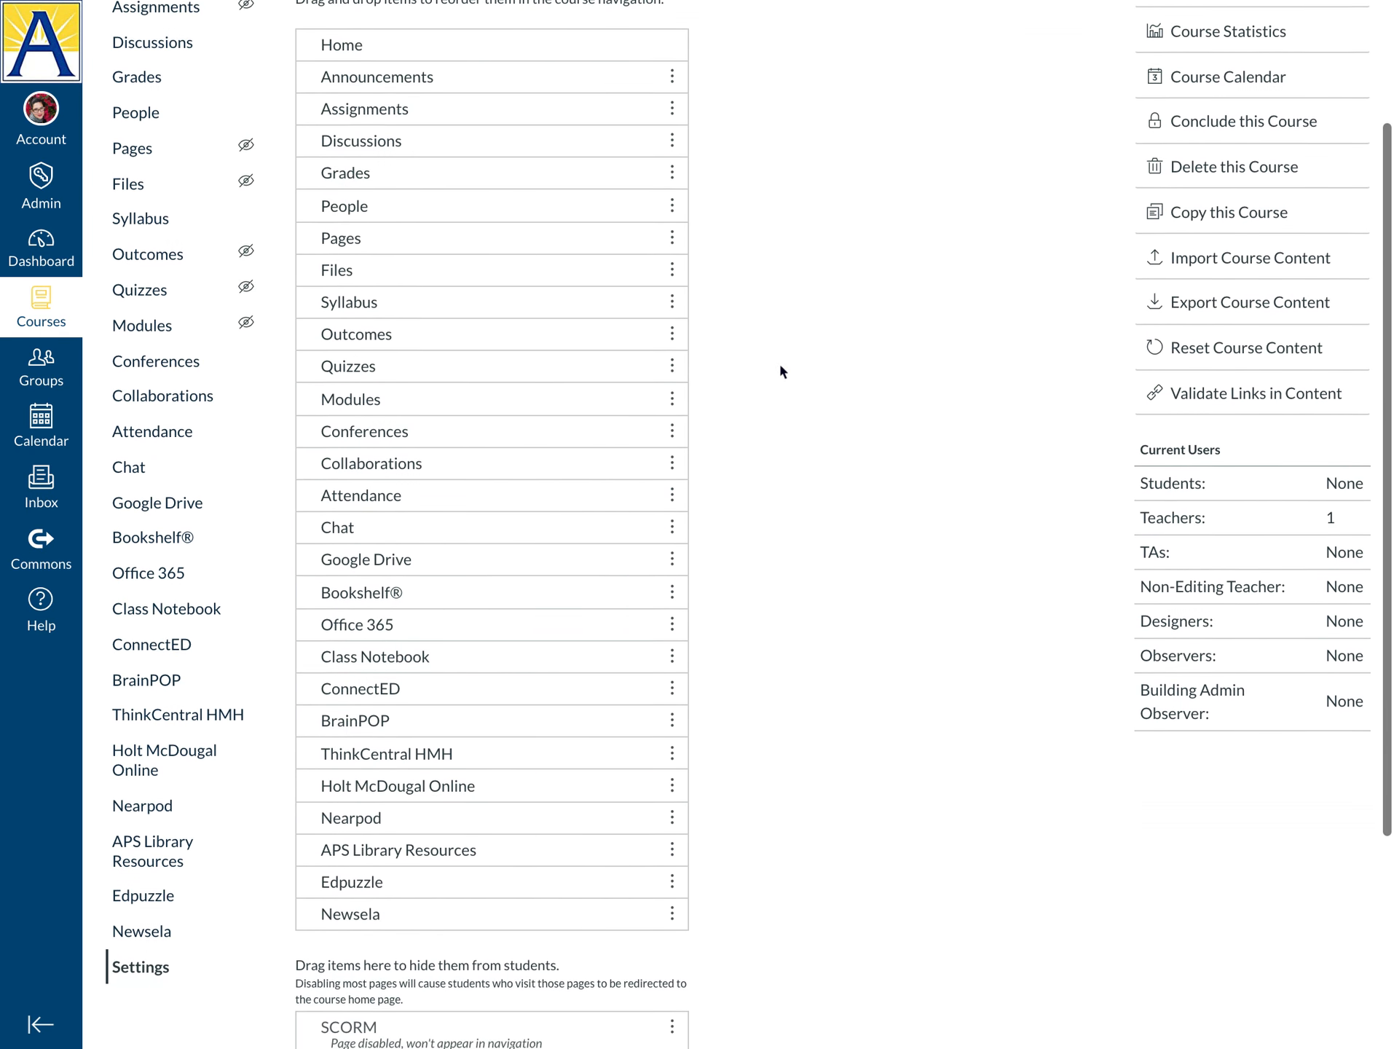
scroll(780, 366, "down", 3)
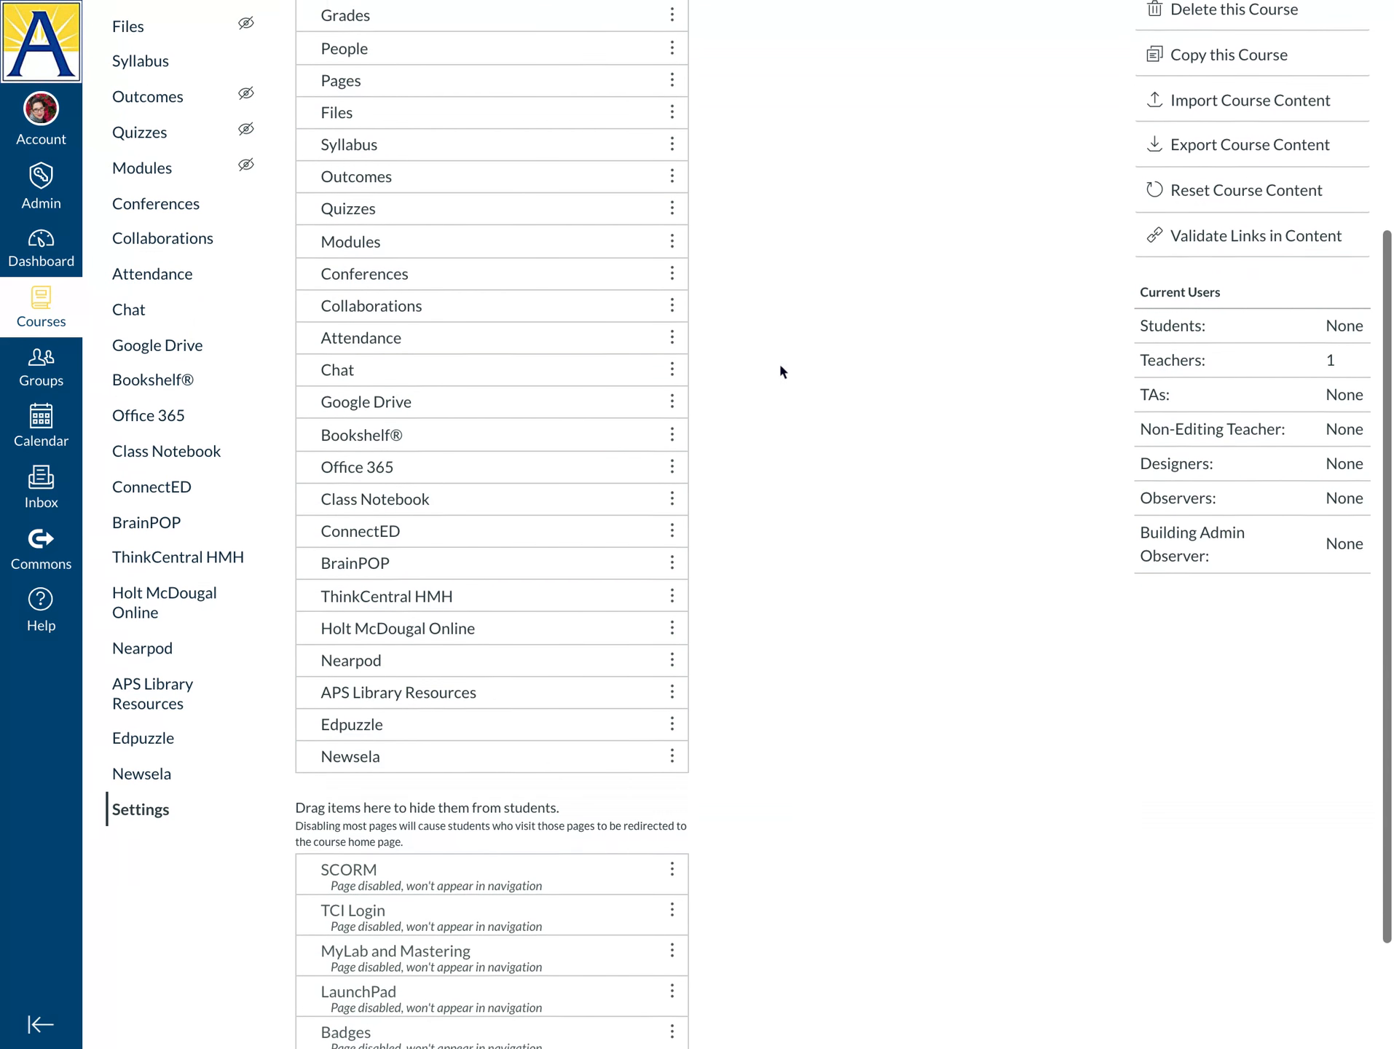
scroll(780, 368, "down", 2)
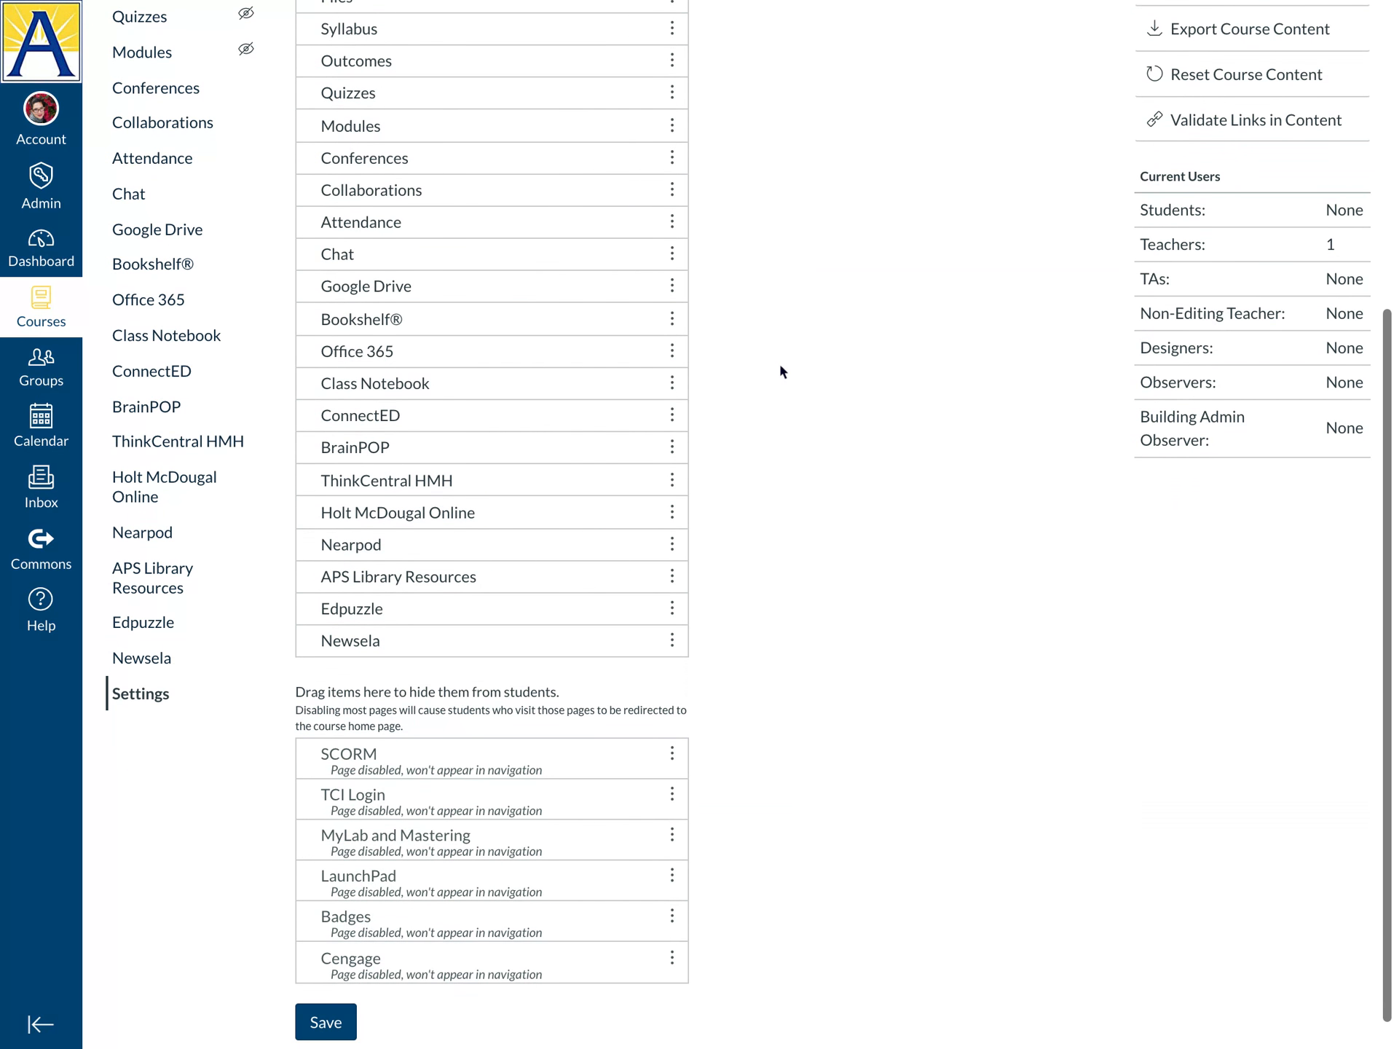
scroll(779, 364, "down", 1)
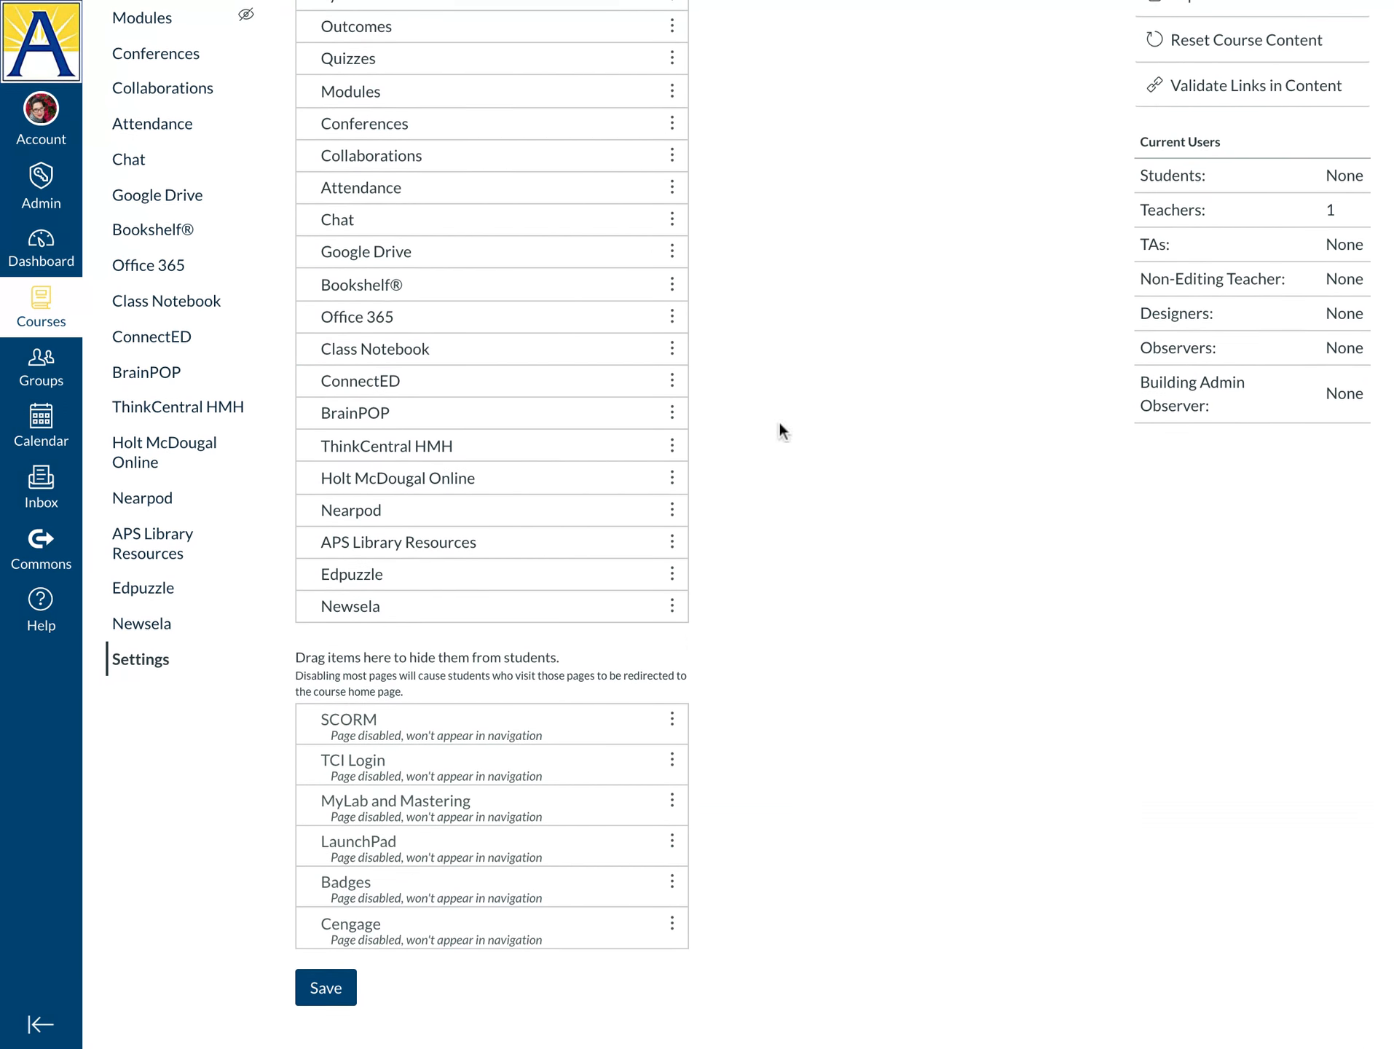
scroll(466, 284, "up", 8)
scroll(468, 284, "down", 2)
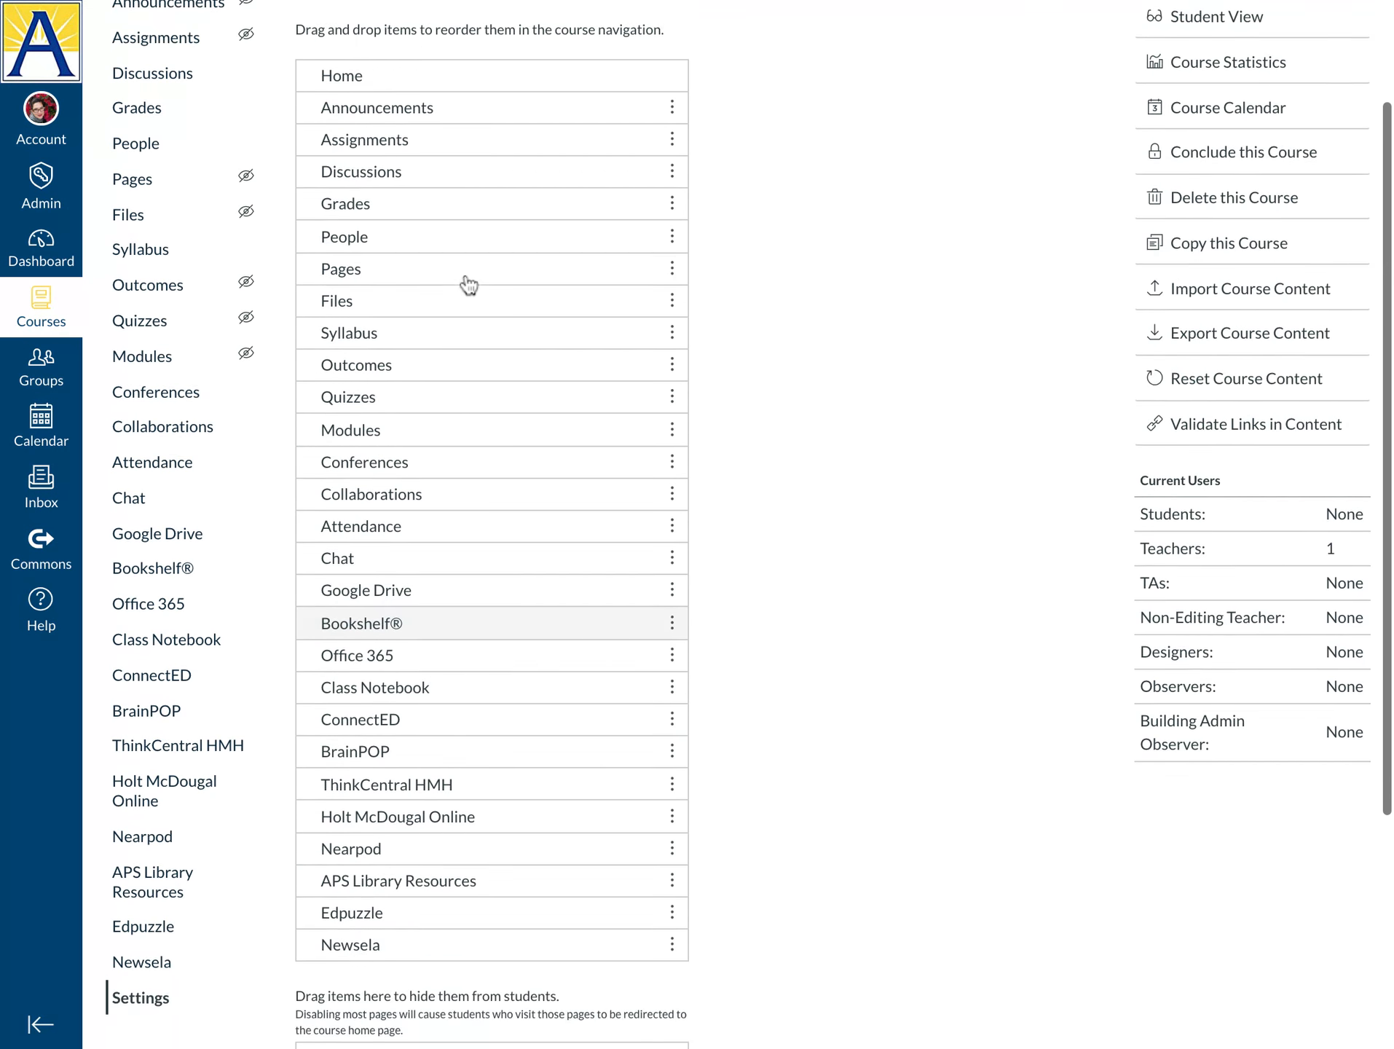
scroll(468, 284, "down", 5)
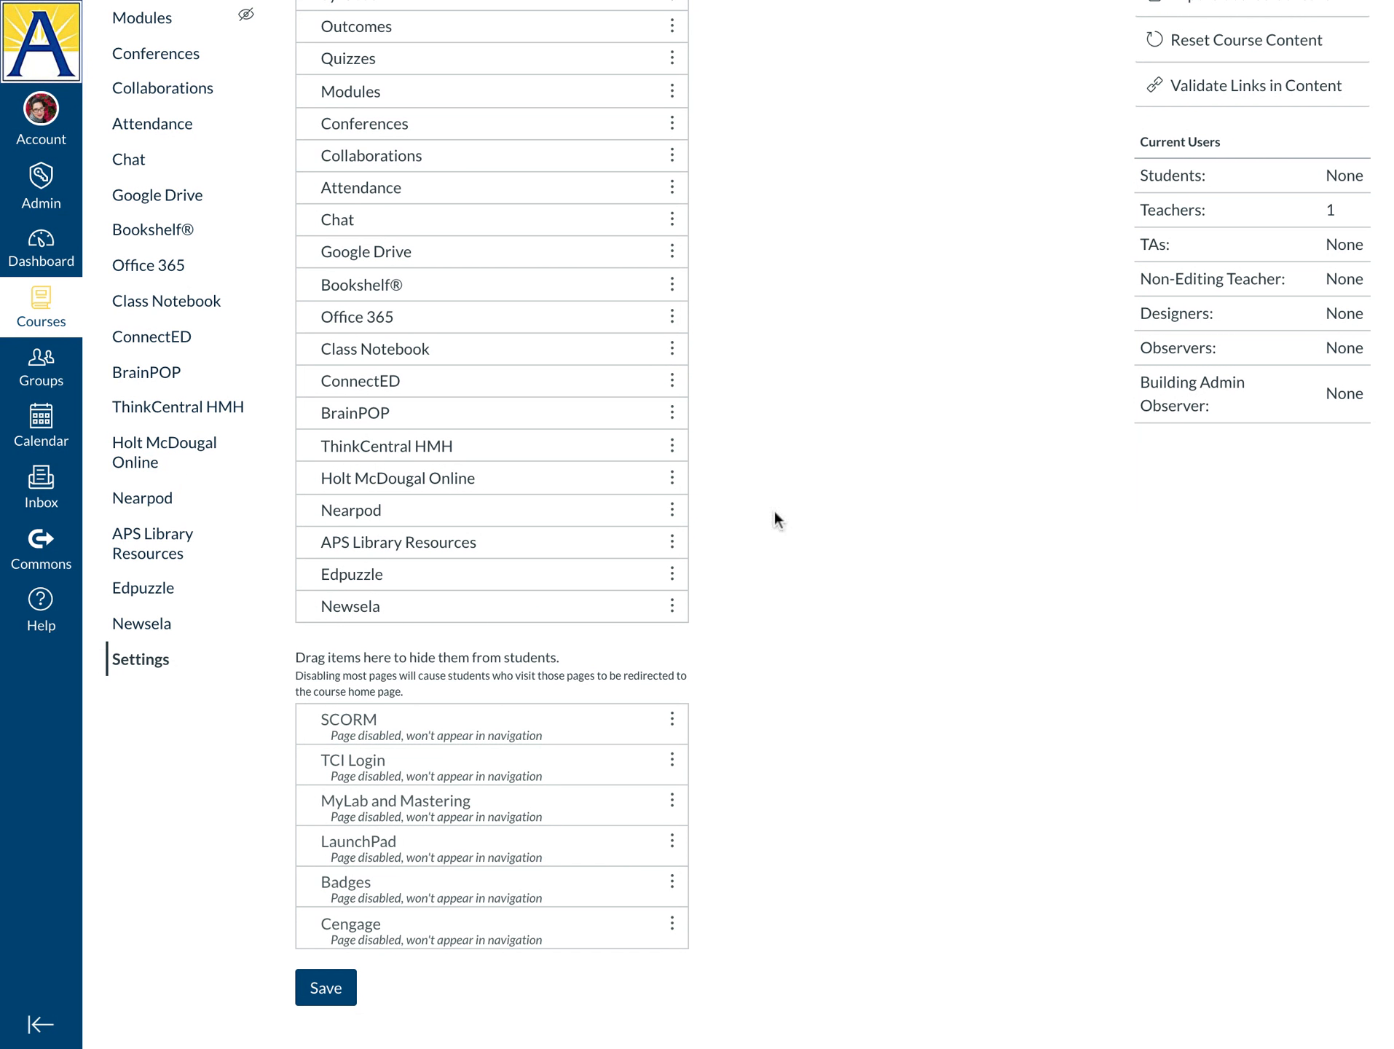
scroll(773, 508, "up", 4)
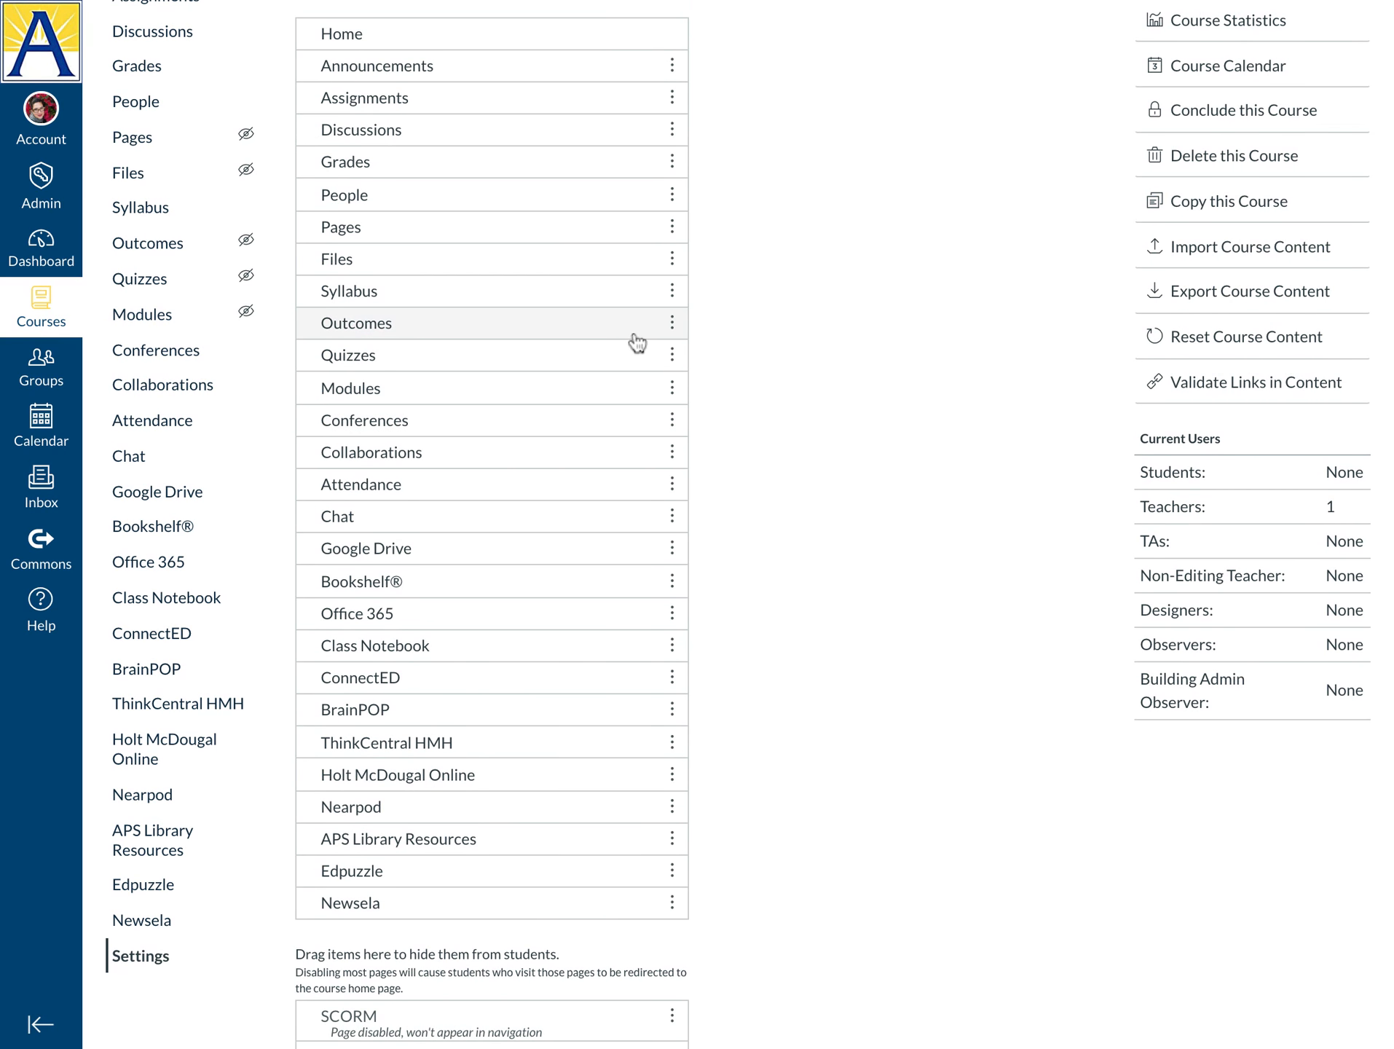
scroll(413, 499, "down", 2)
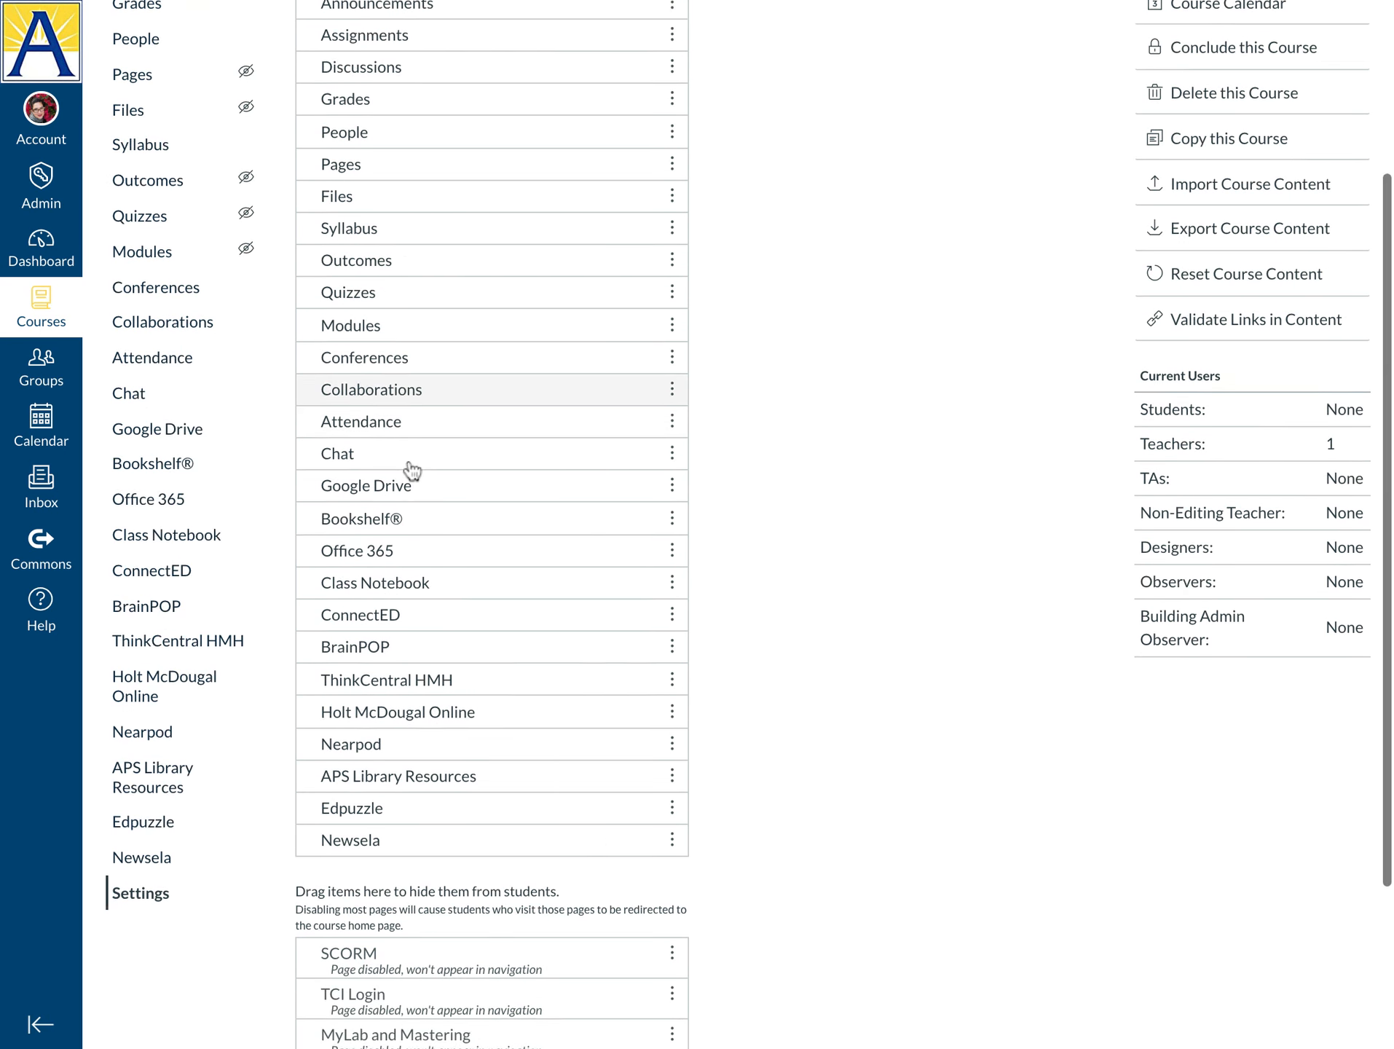
scroll(414, 470, "up", 3)
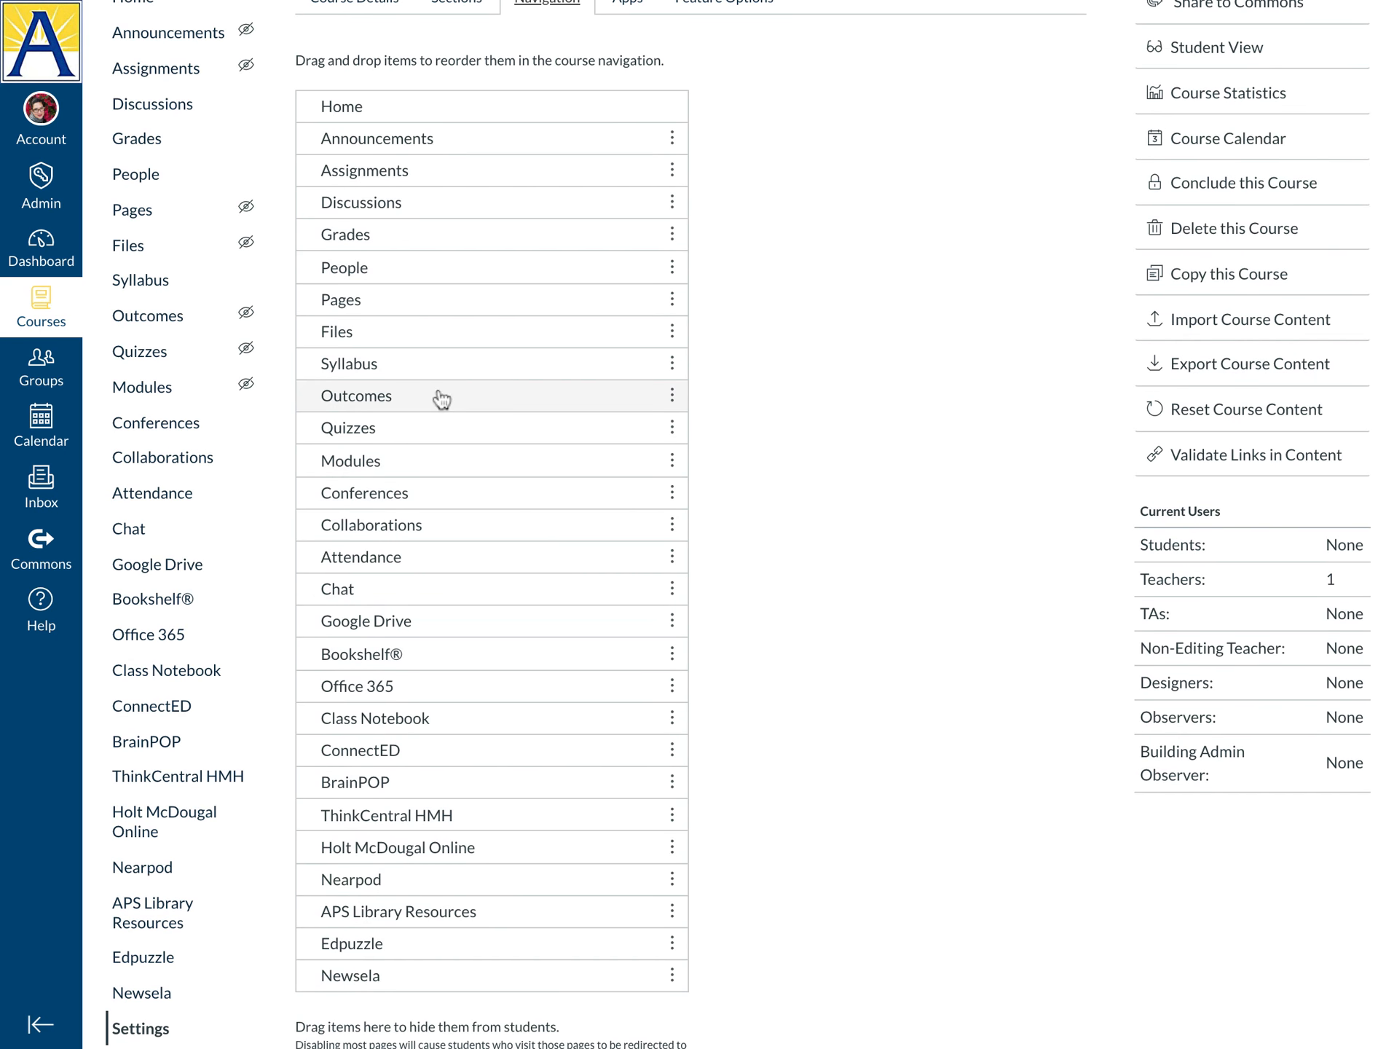
scroll(673, 565, "down", 2)
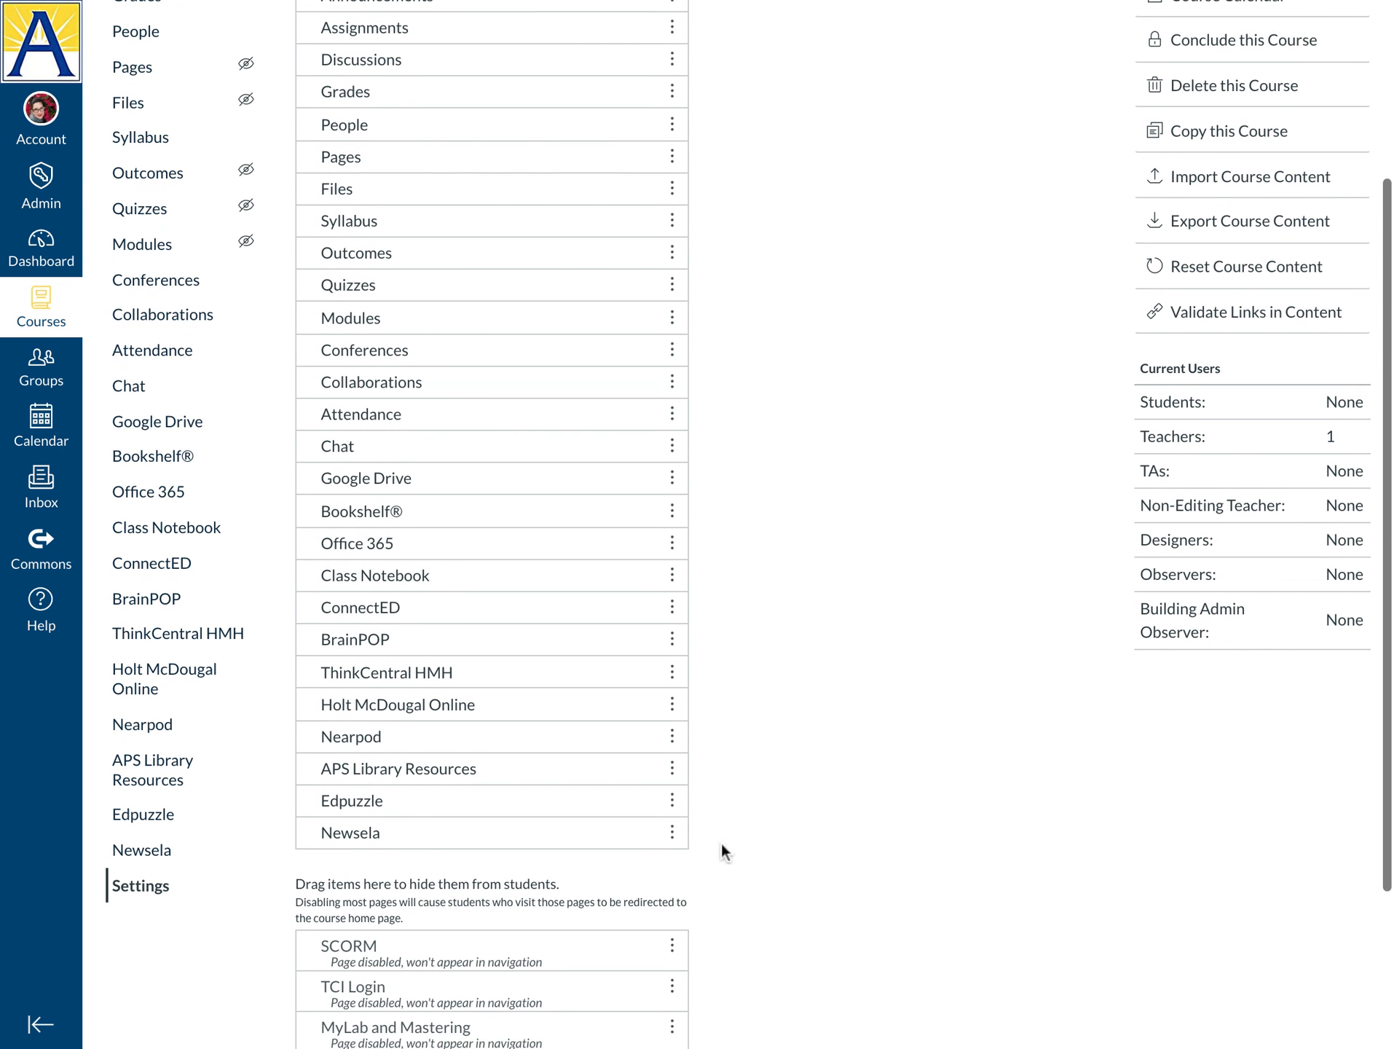
scroll(739, 407, "up", 3)
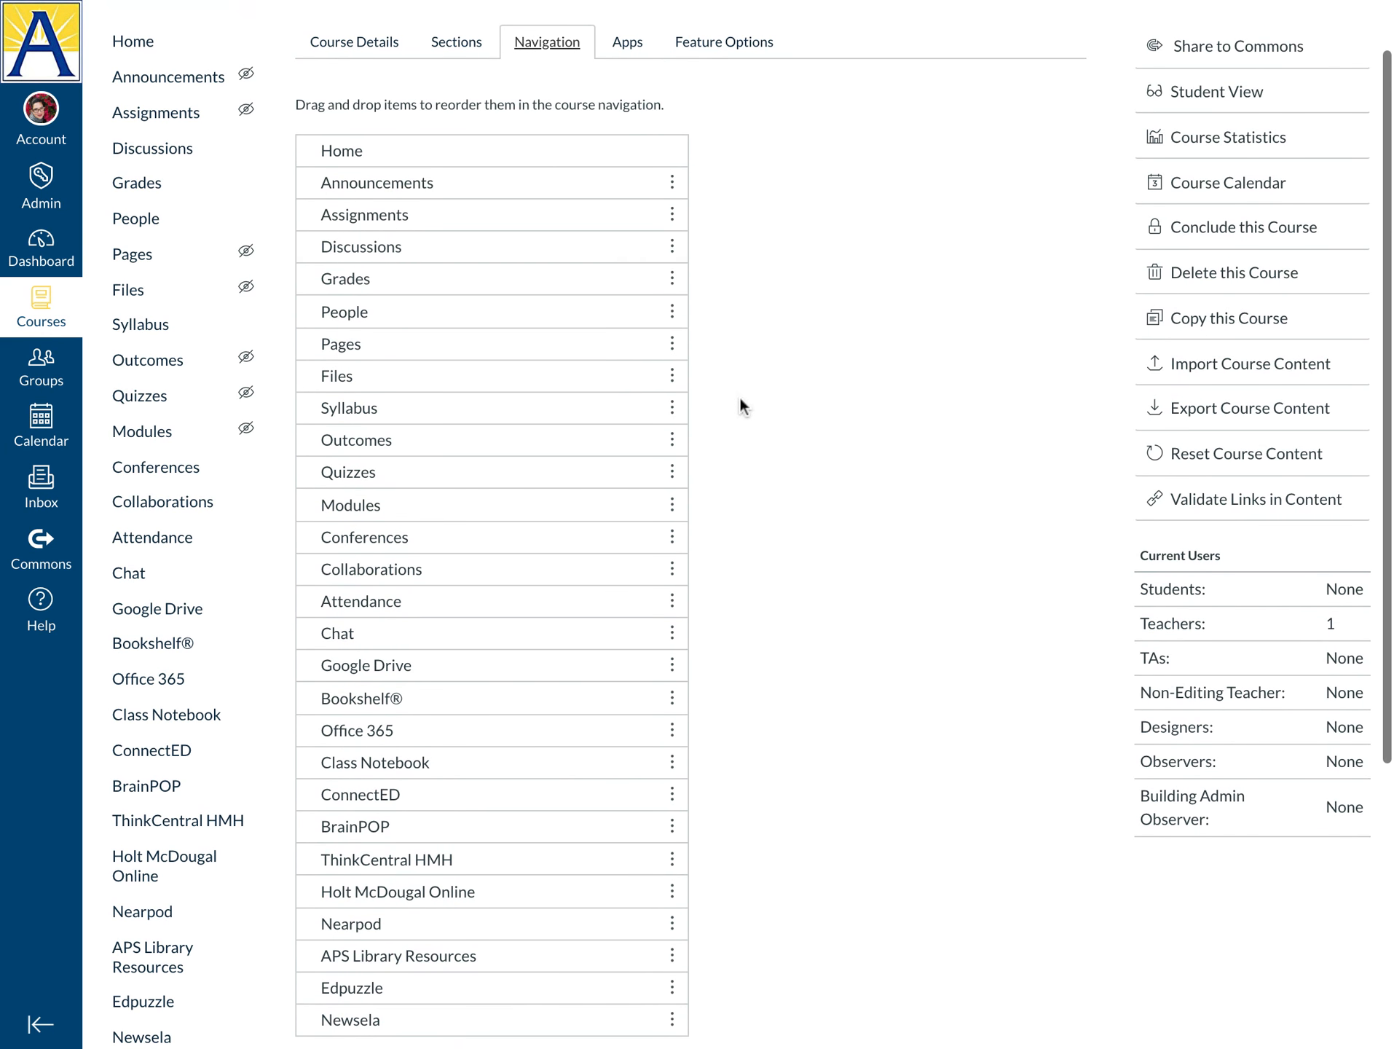
scroll(633, 628, "down", 1)
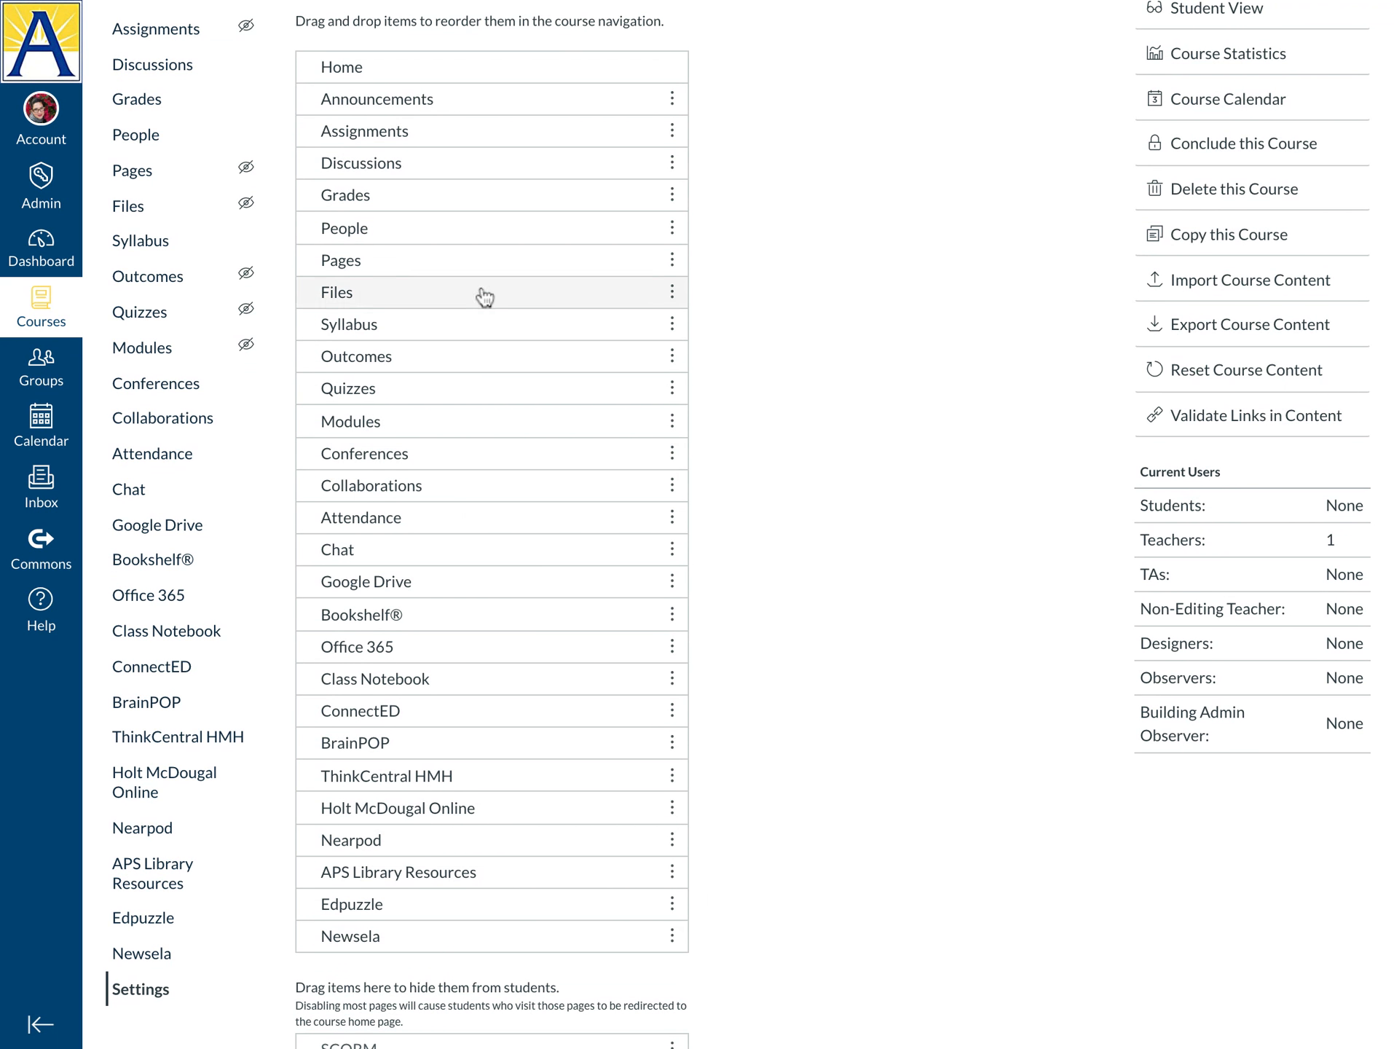
scroll(873, 529, "down", 1)
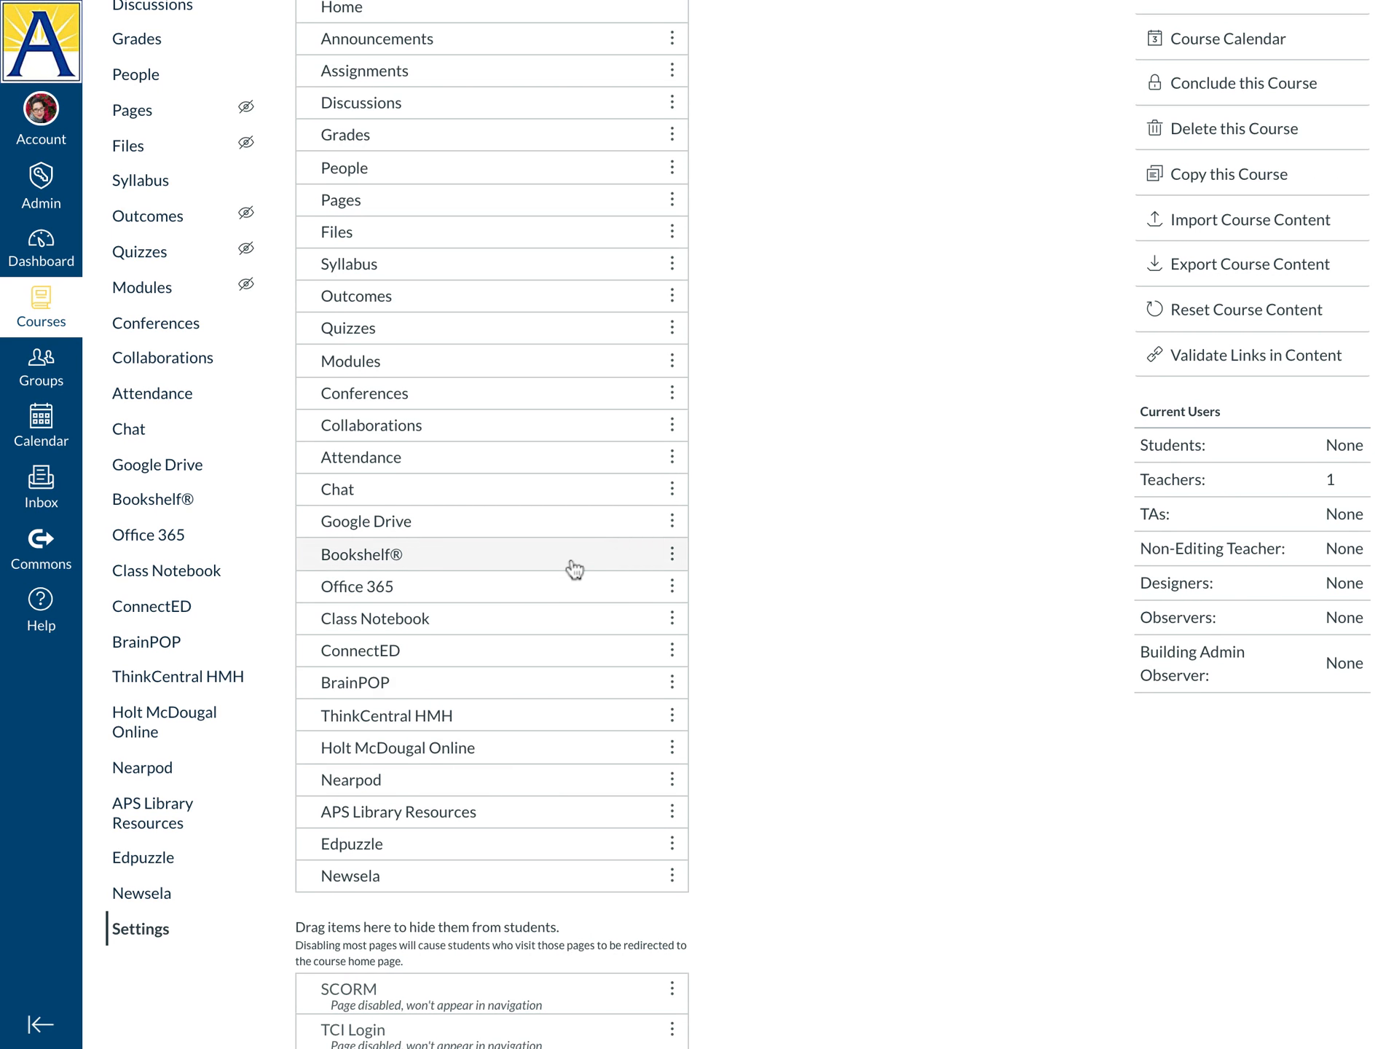
scroll(888, 218, "up", 2)
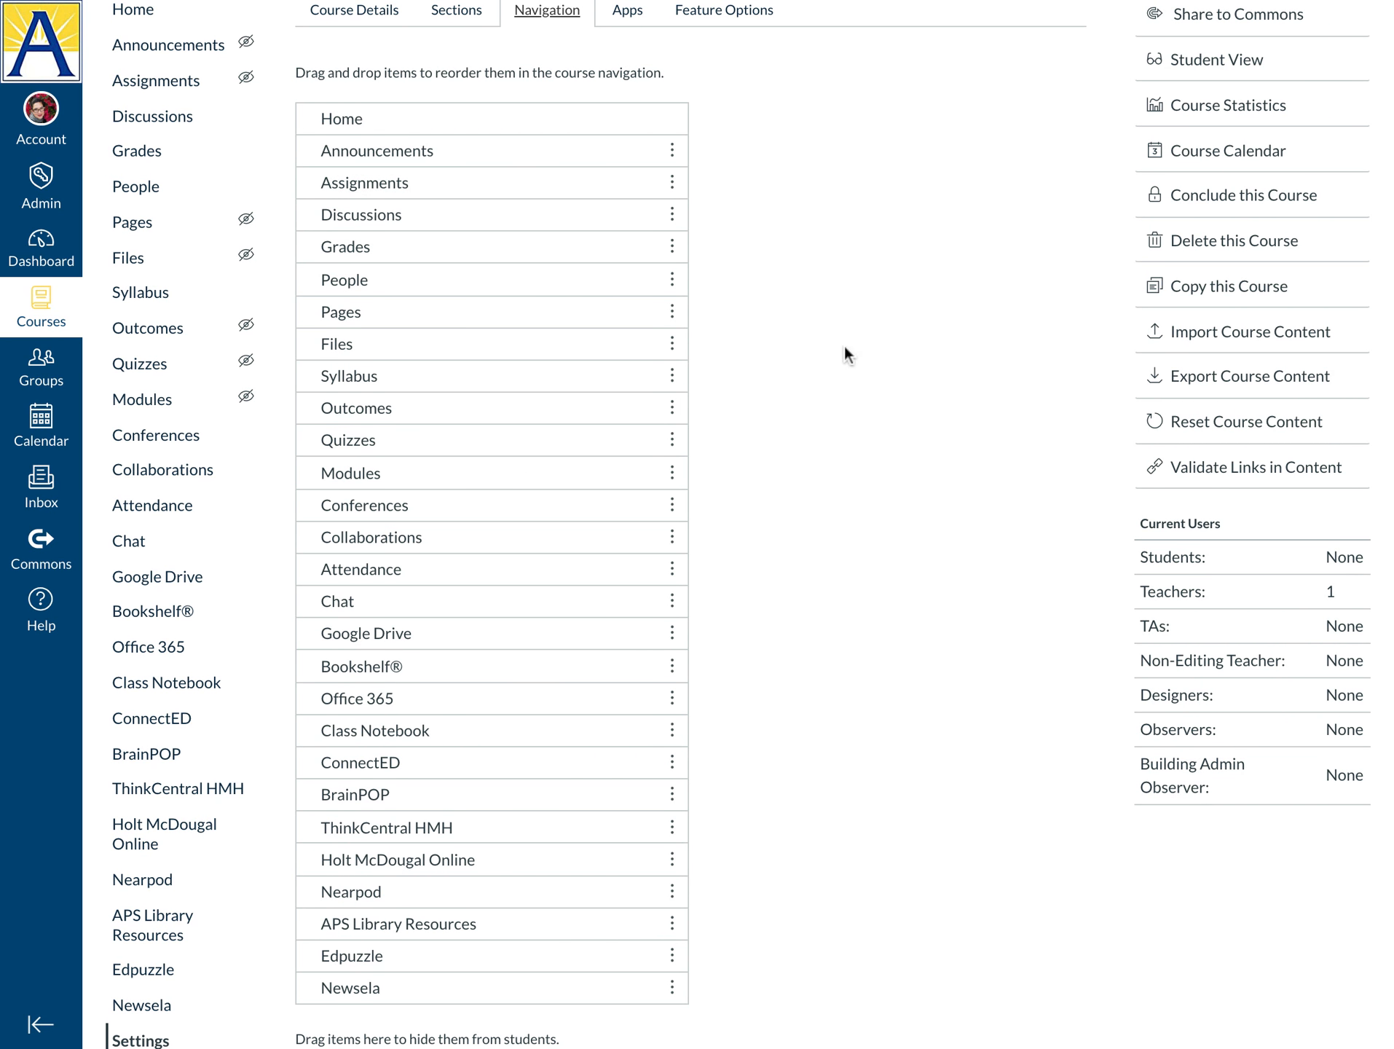
scroll(844, 347, "down", 3)
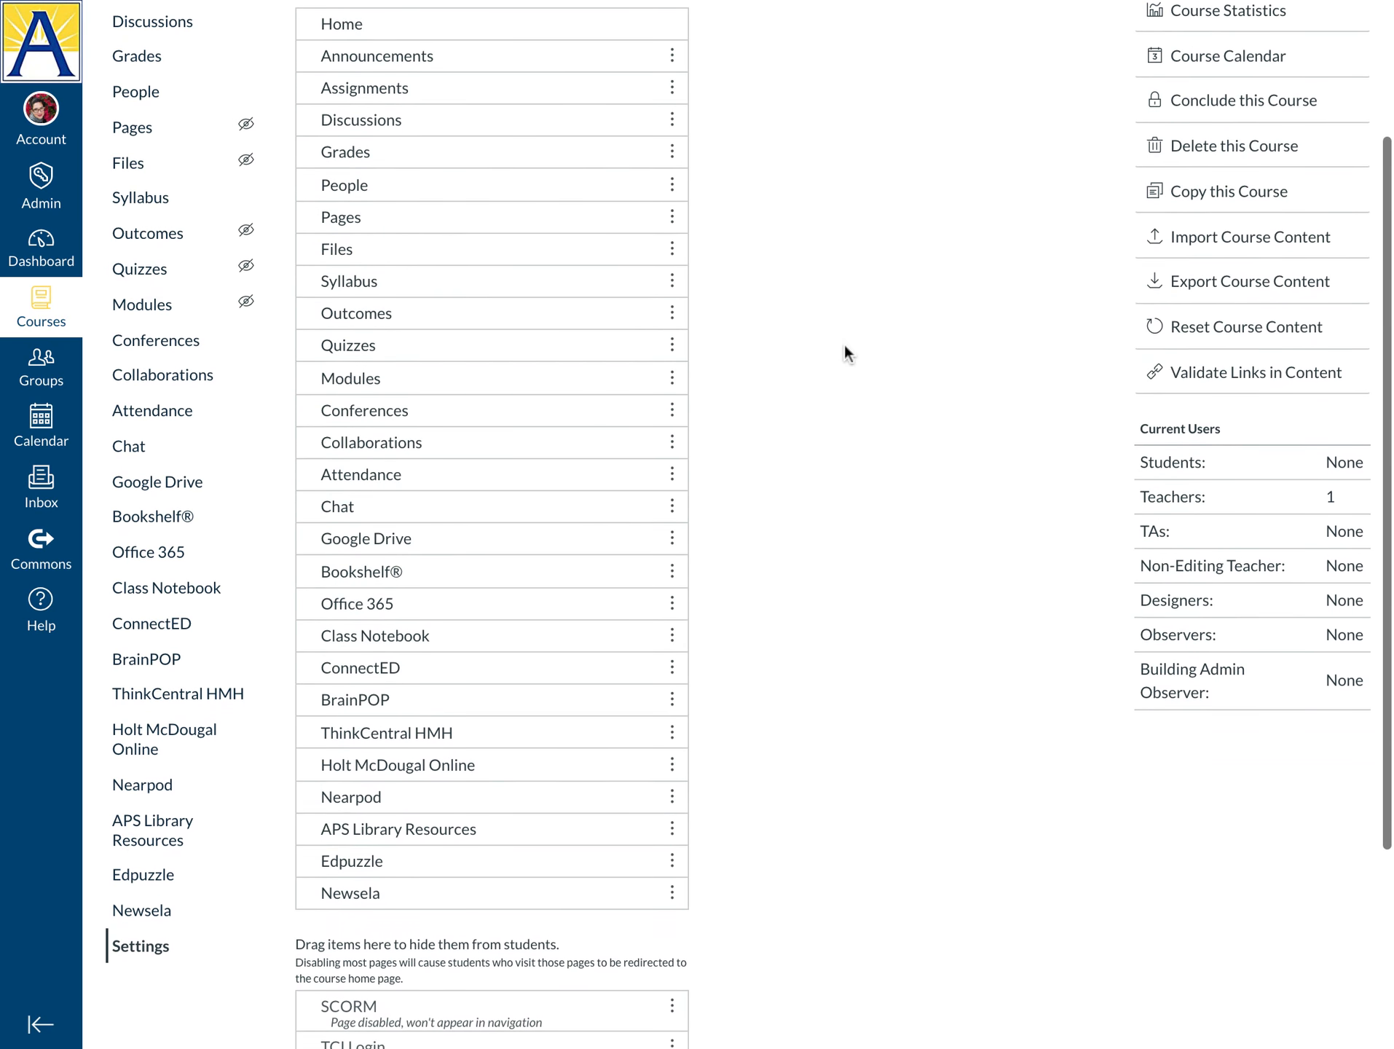
Scroll the navigation list to the hidden items, SCORM through Cengage
scroll(845, 347, "down", 3)
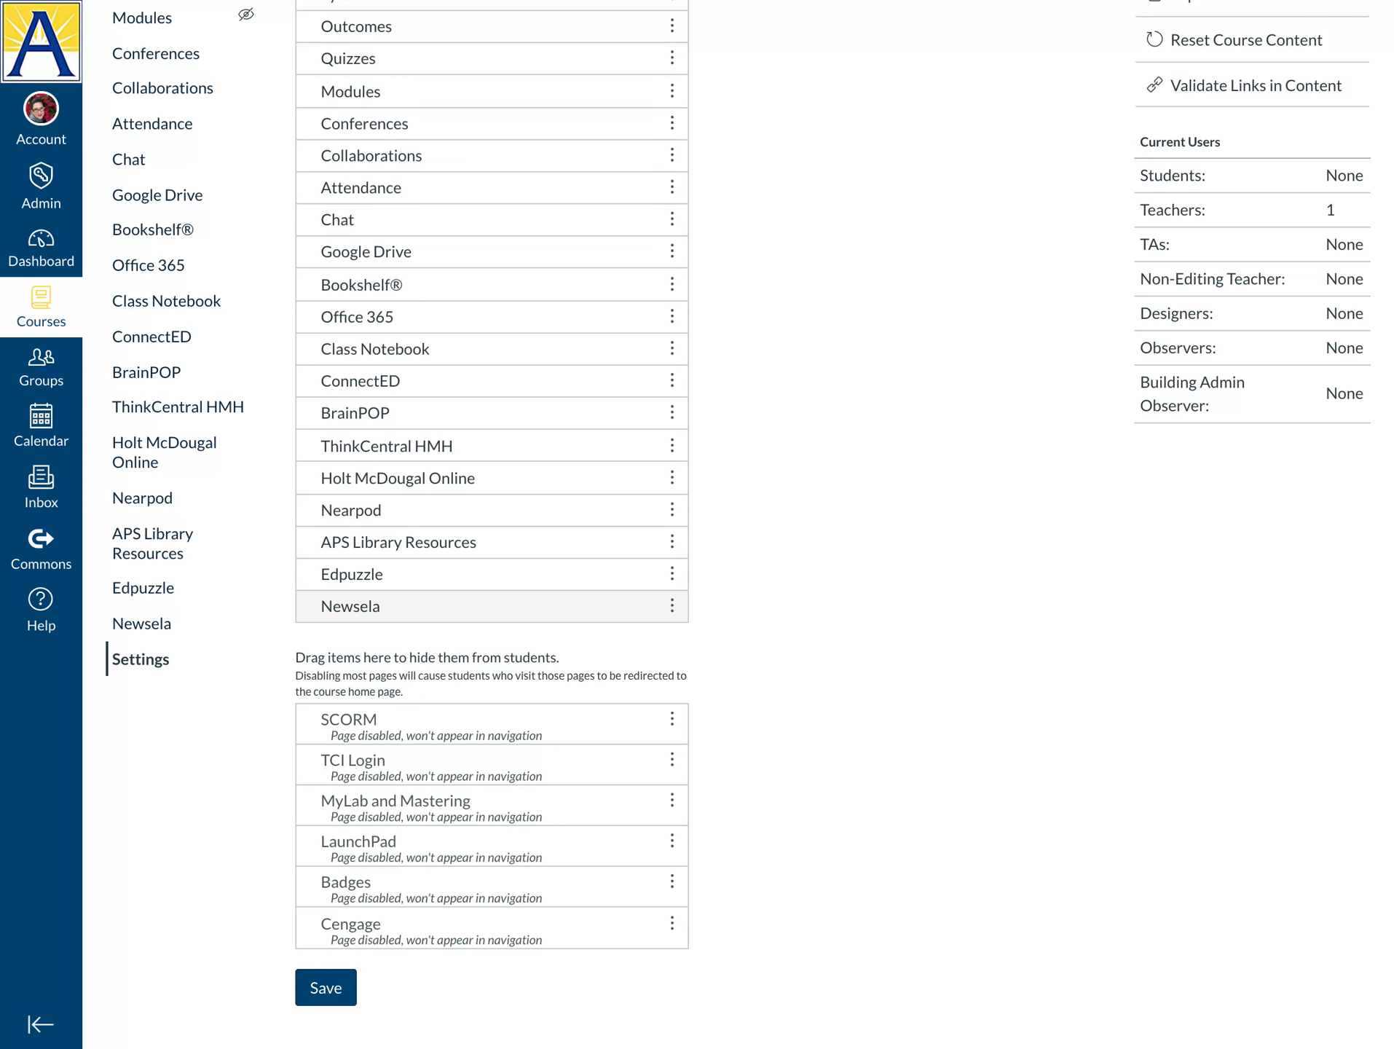
Hide Newsela, Edpuzzle, Nearpod, Holt McDougal Online and ThinkCentral HMH, ending visible items at APS Library Resources
left_click_drag(438, 606, 445, 693)
left_click_drag(456, 603, 448, 664)
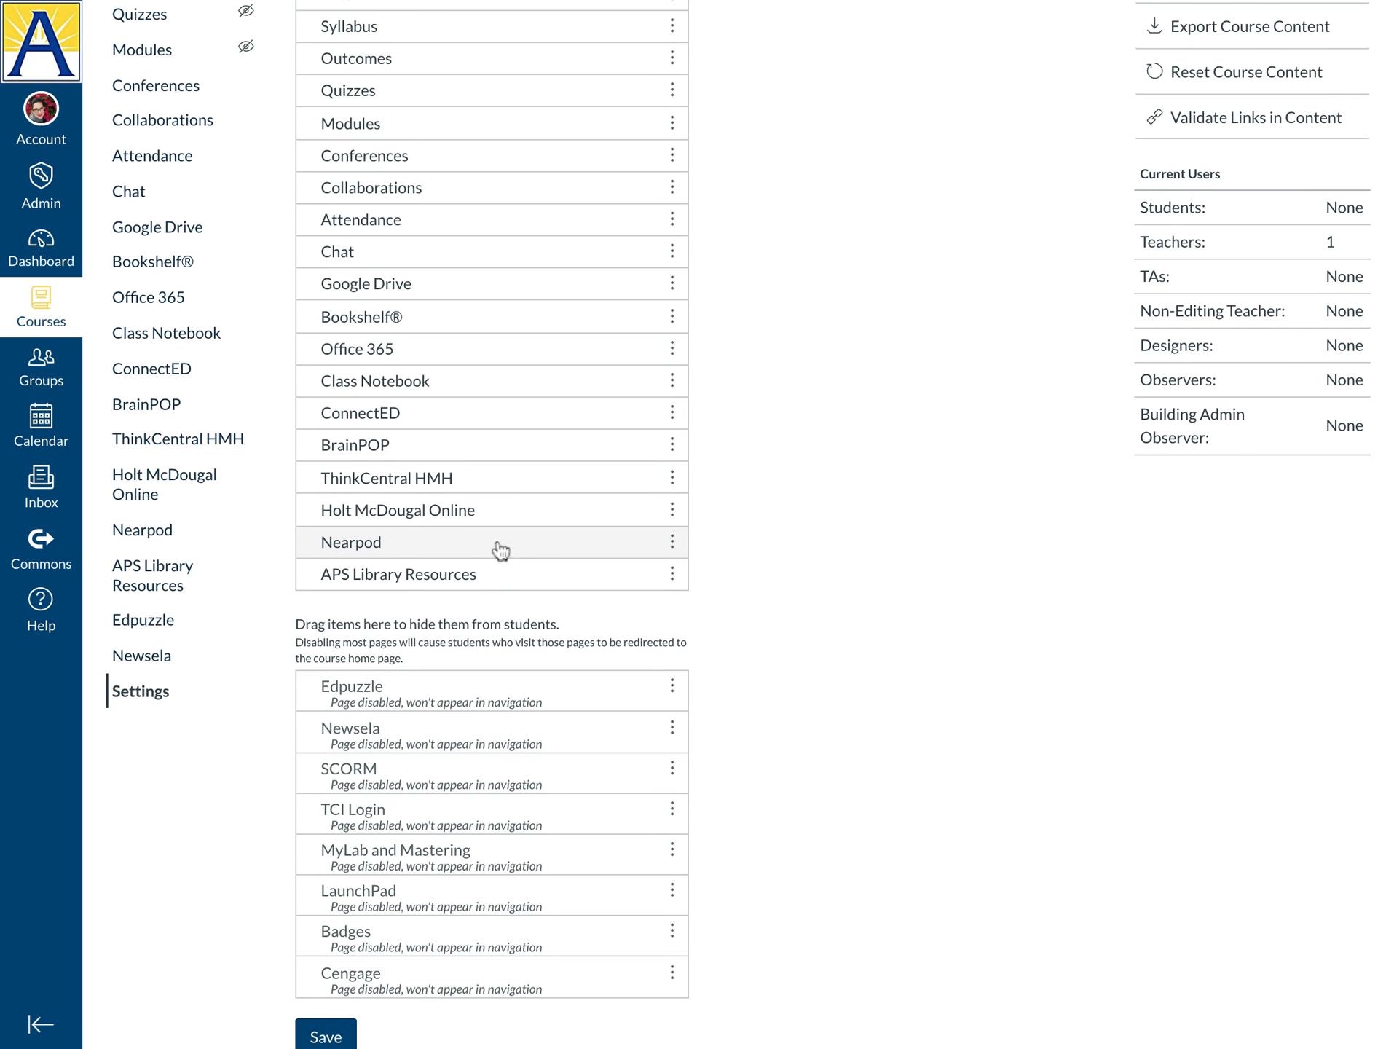
left_click_drag(501, 550, 503, 625)
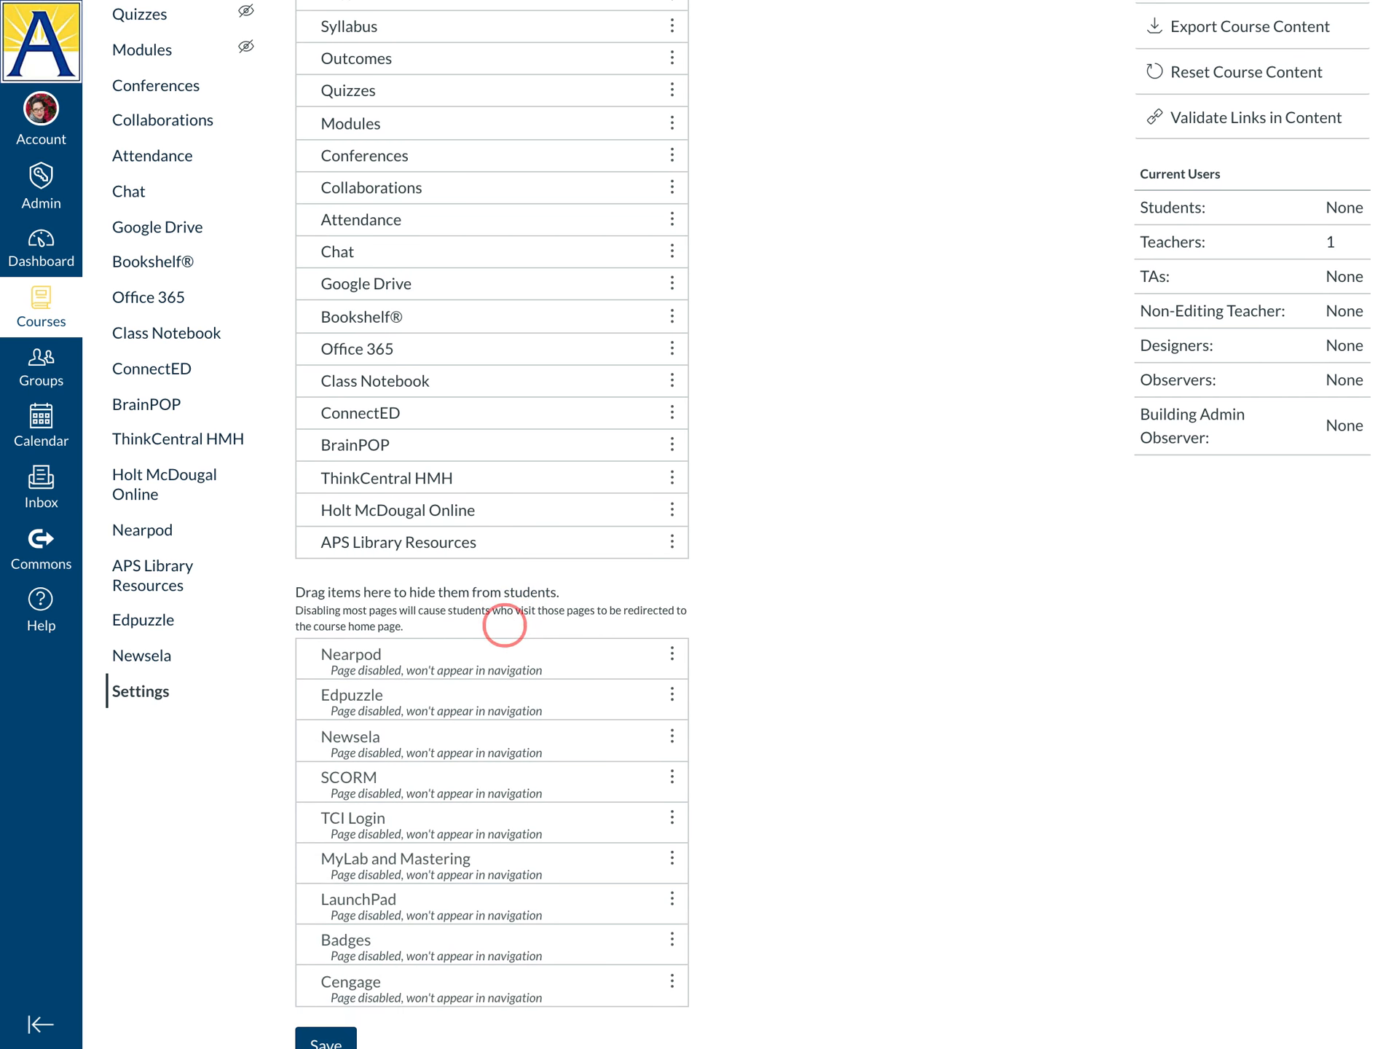
left_click_drag(501, 519, 499, 592)
left_click_drag(500, 484, 504, 587)
scroll(487, 542, "up", 1)
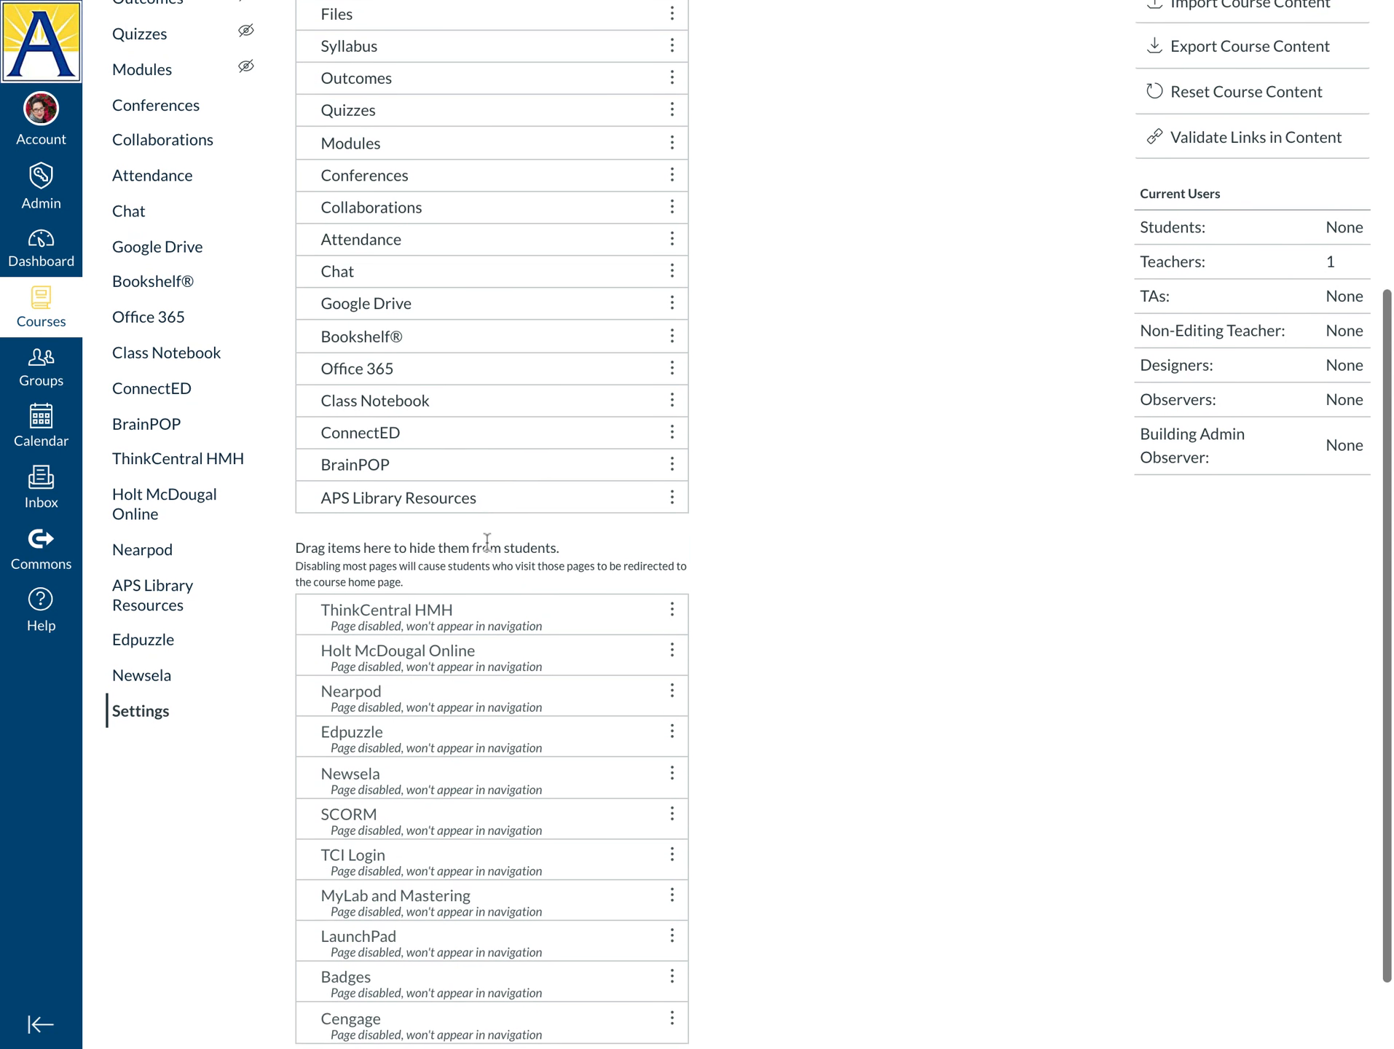
scroll(487, 542, "up", 3)
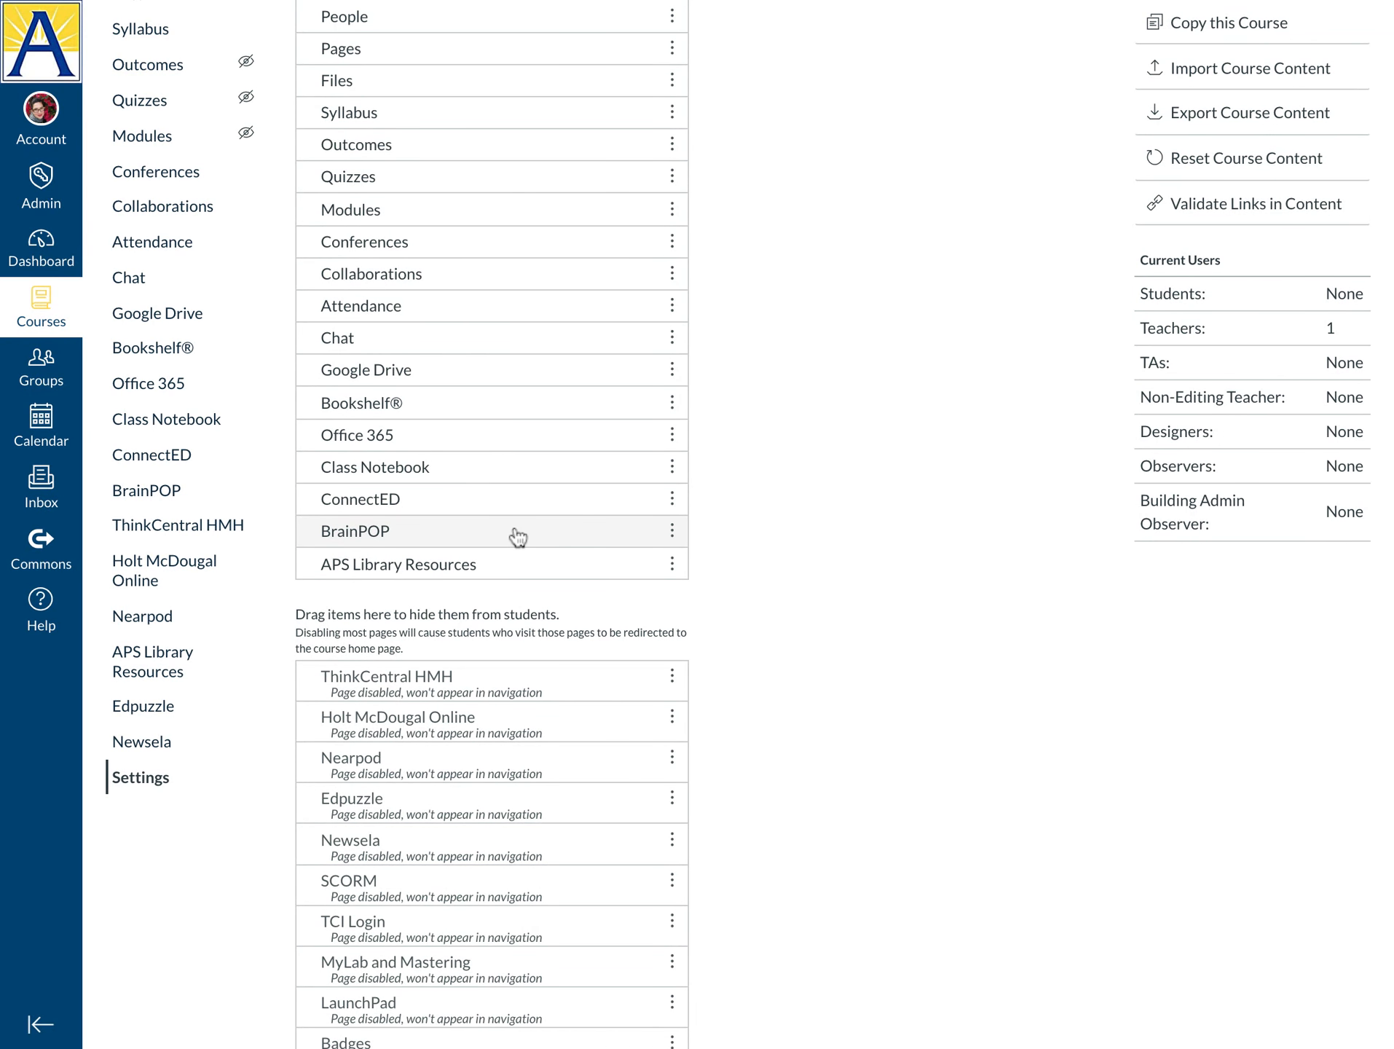
Hide BrainPOP, ConnectED, Office 365 and Bookshelf® from the course navigation
left_click_drag(517, 537, 514, 623)
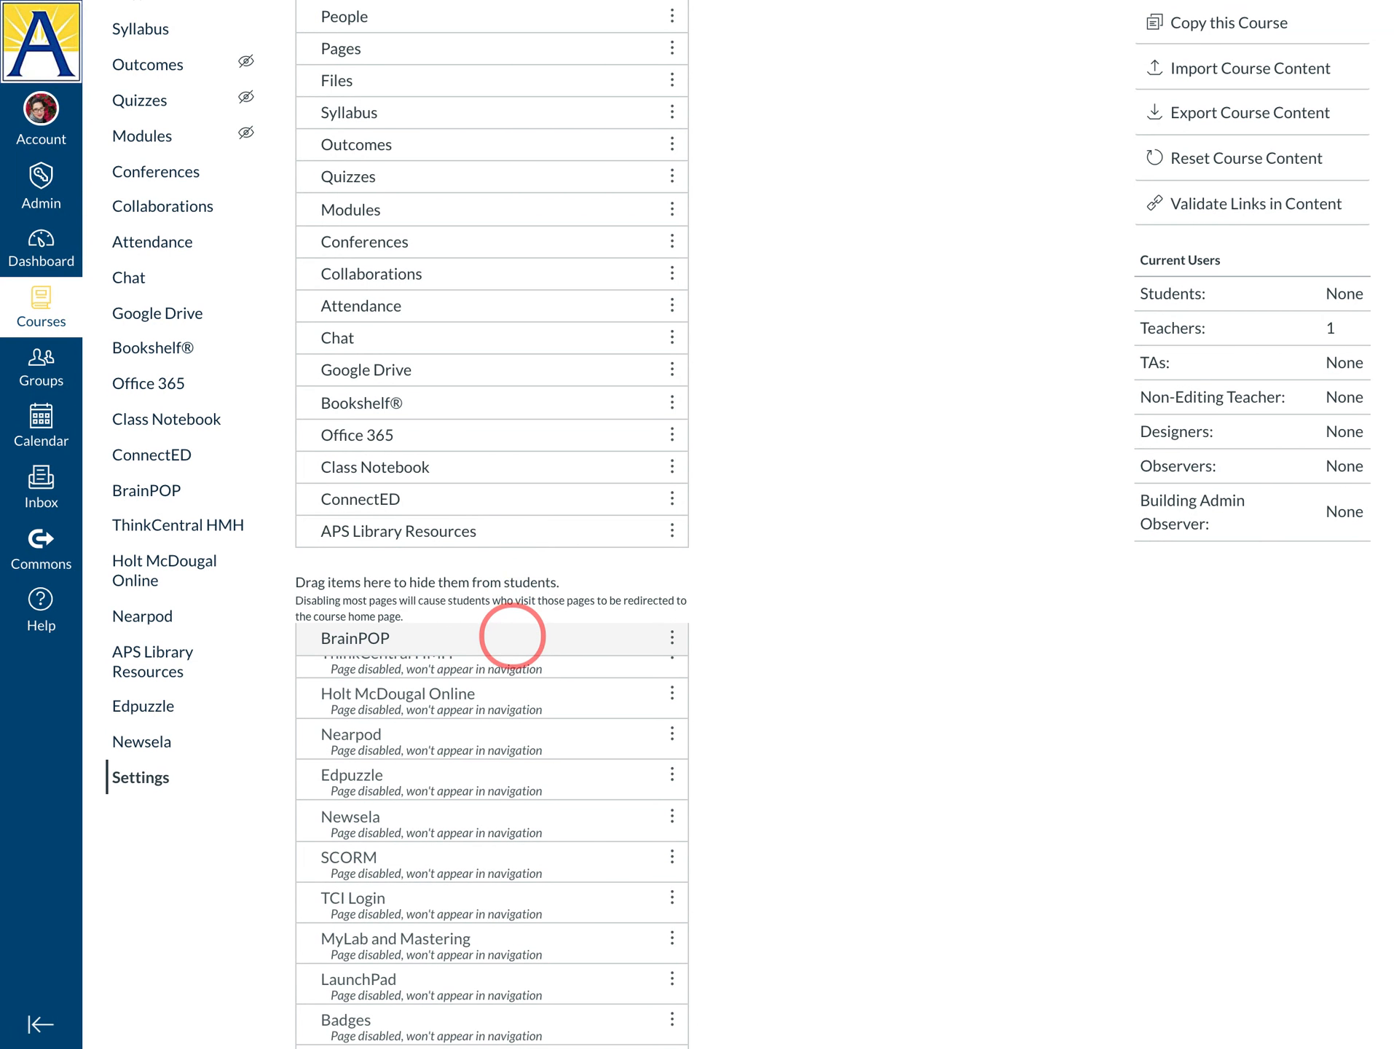
left_click_drag(532, 502, 485, 576)
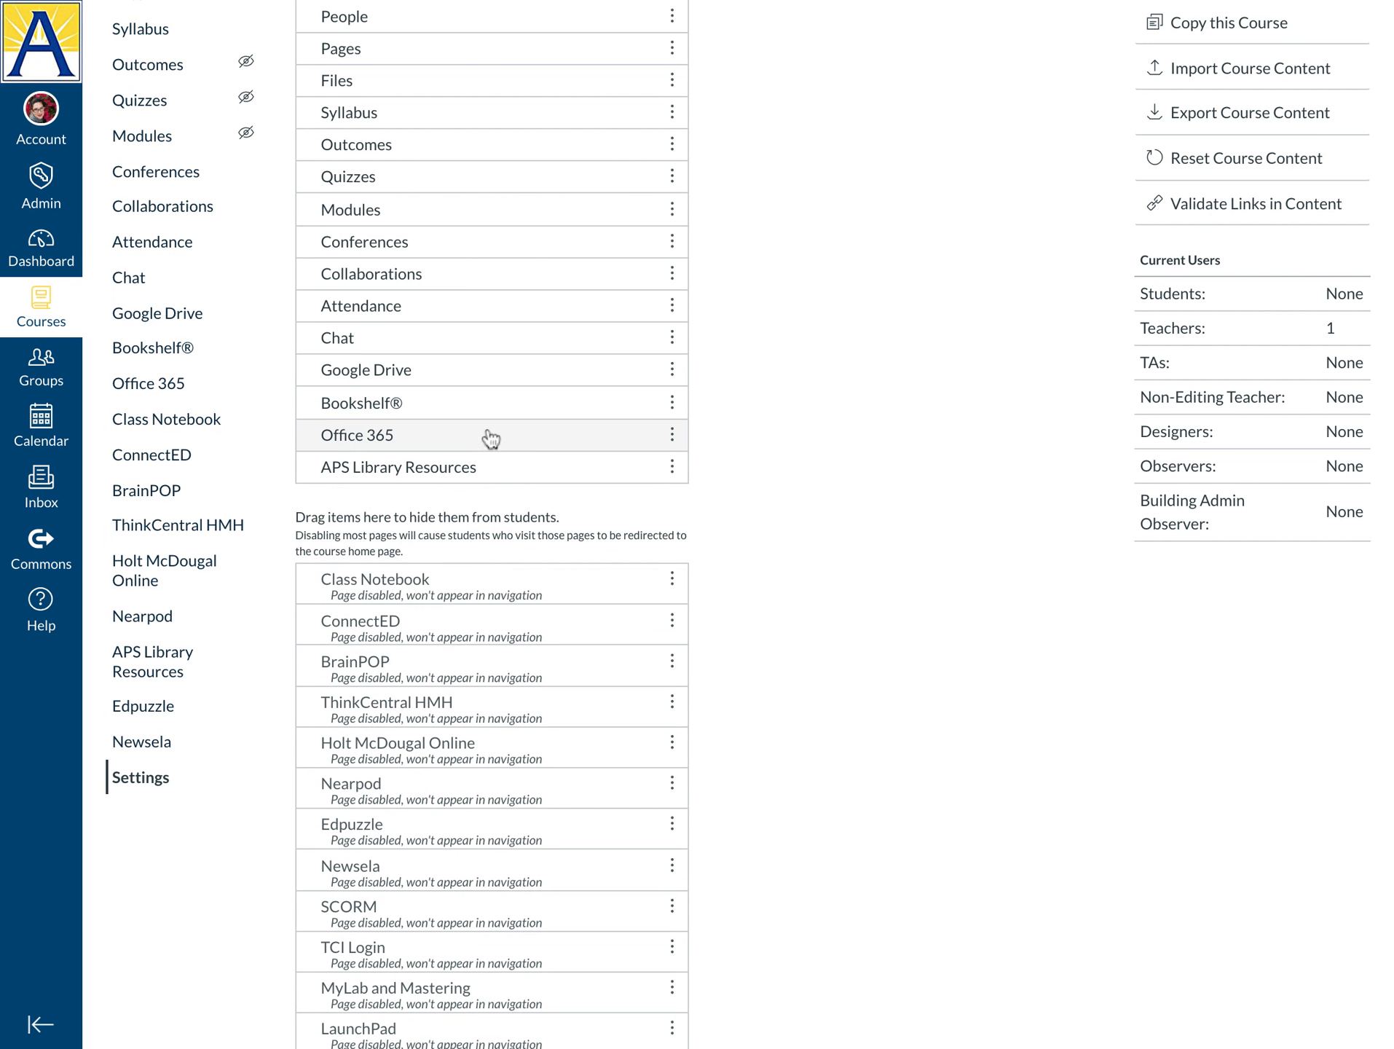
left_click_drag(482, 439, 472, 532)
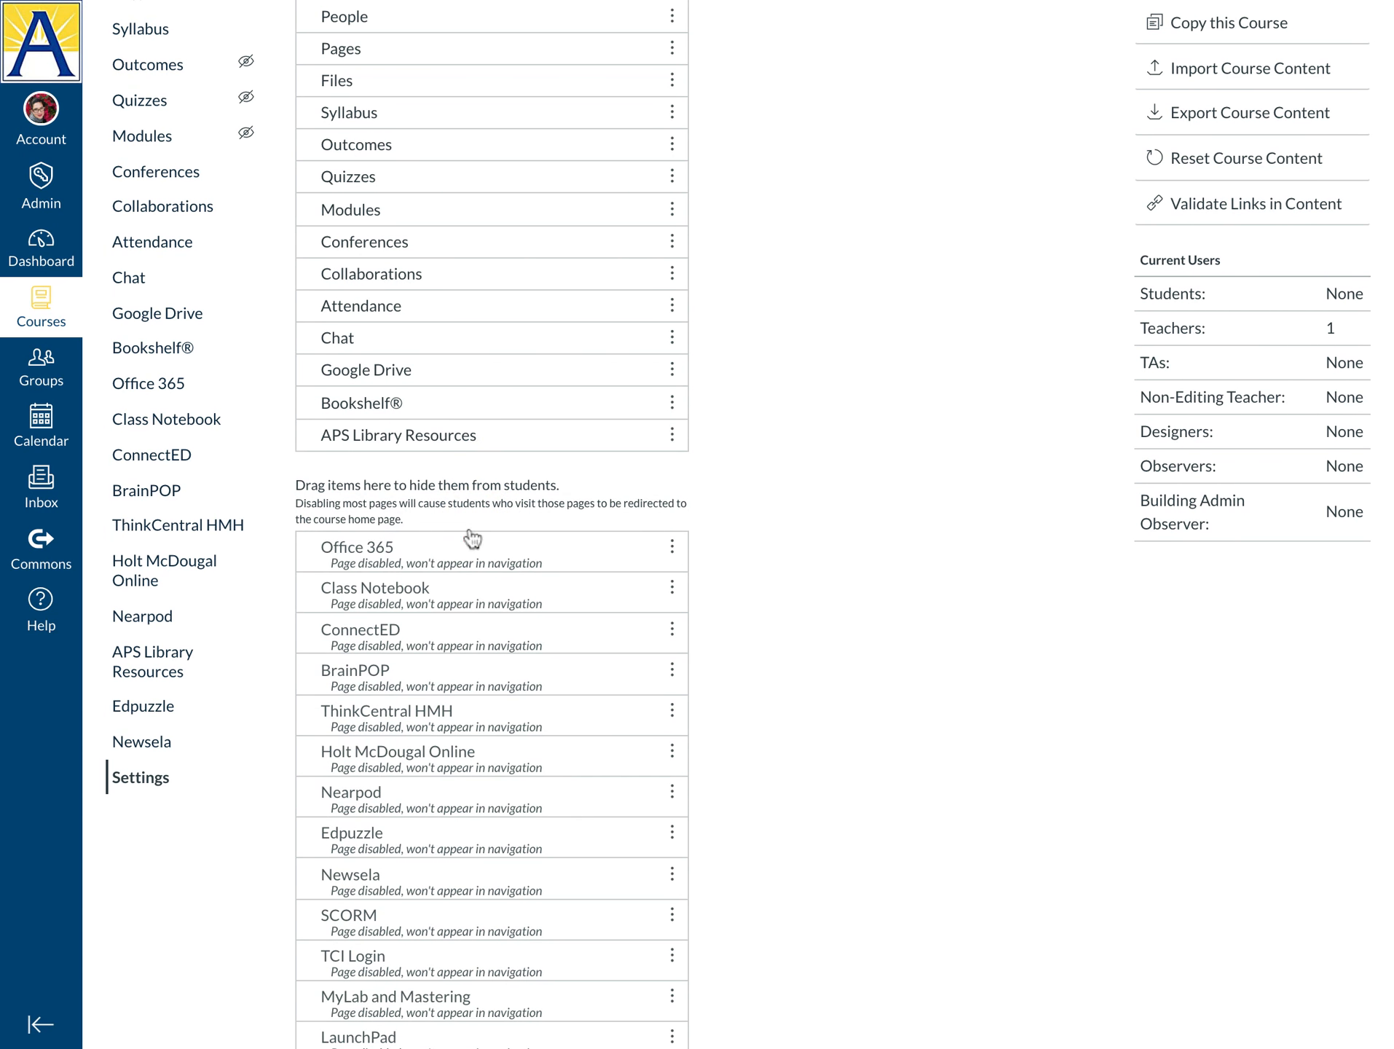
left_click_drag(470, 408, 463, 484)
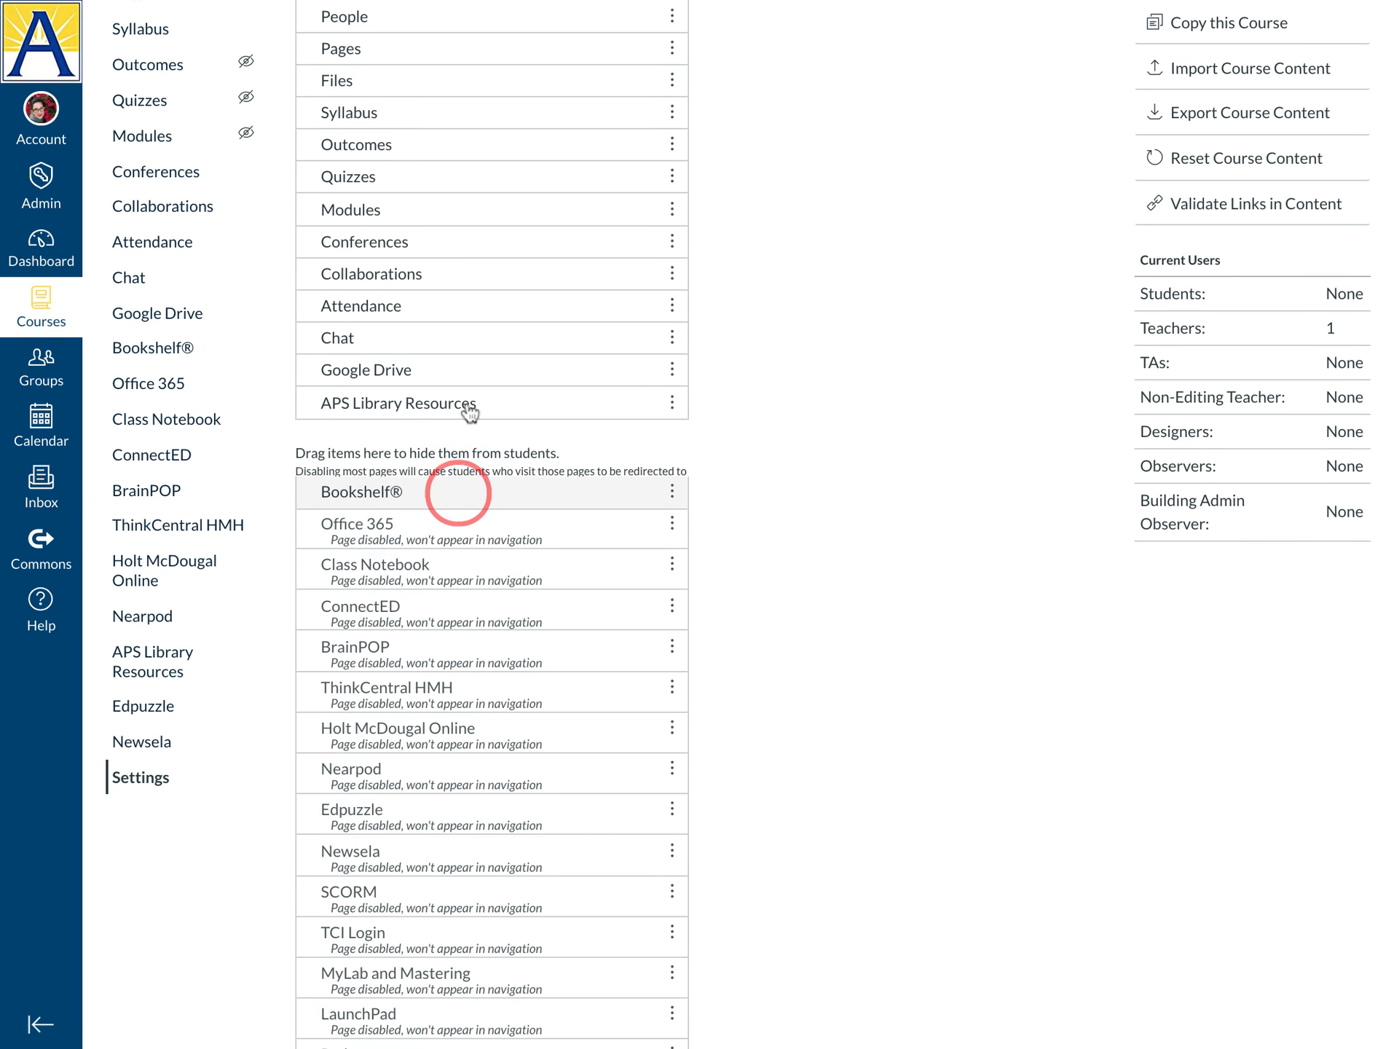
scroll(784, 425, "up", 2)
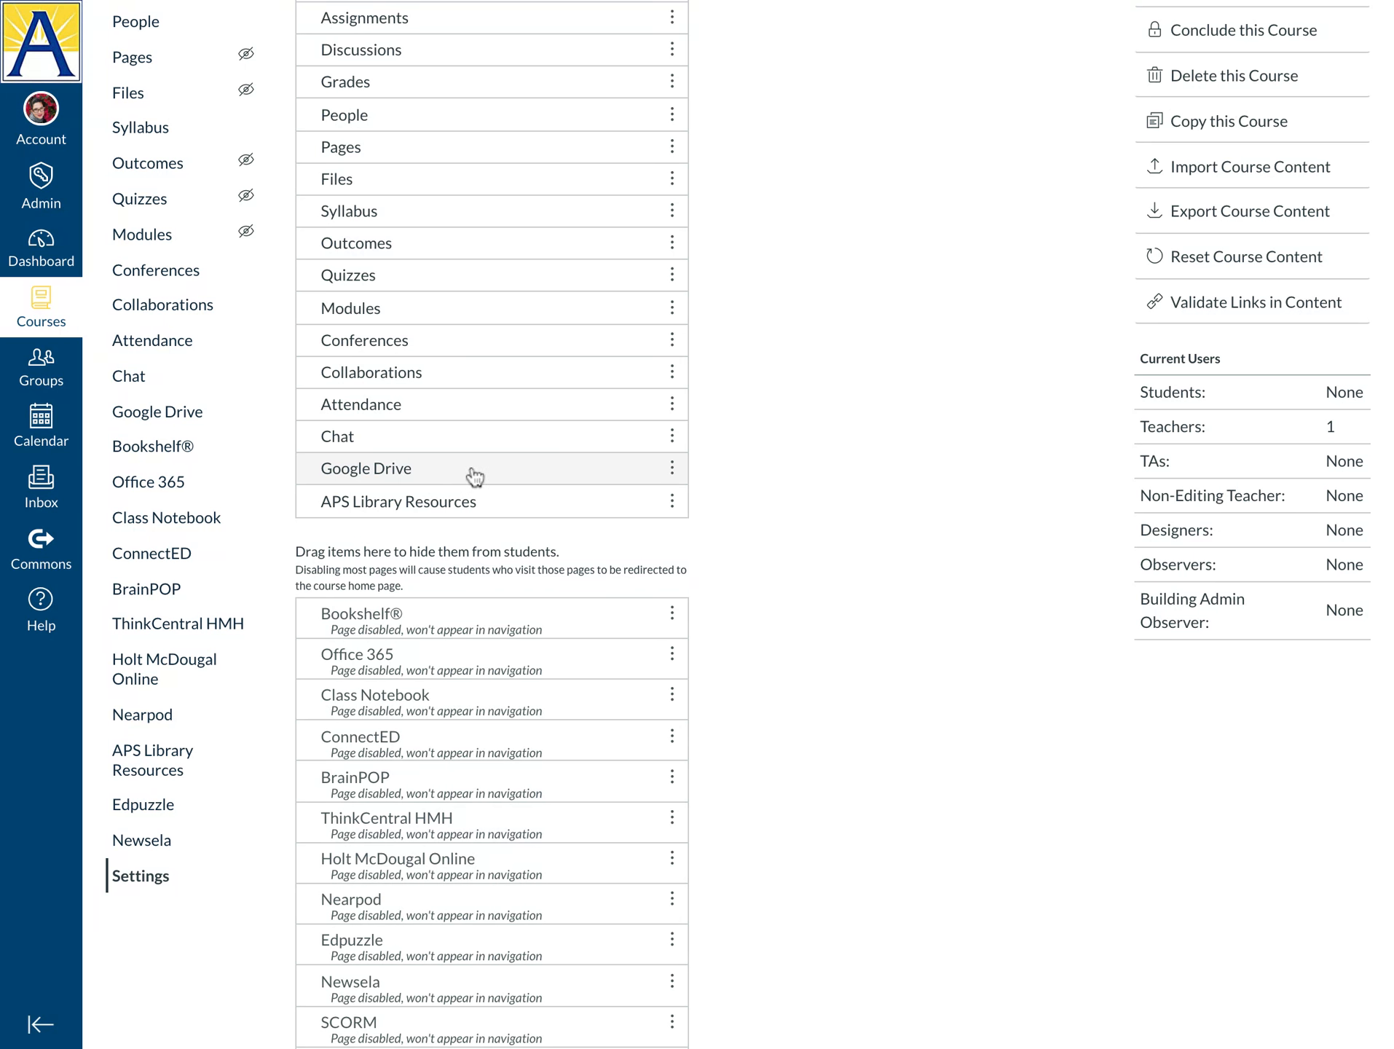
Hide Google Drive, Chat, Attendance and Collaborations from the course navigation
left_click_drag(475, 477, 458, 557)
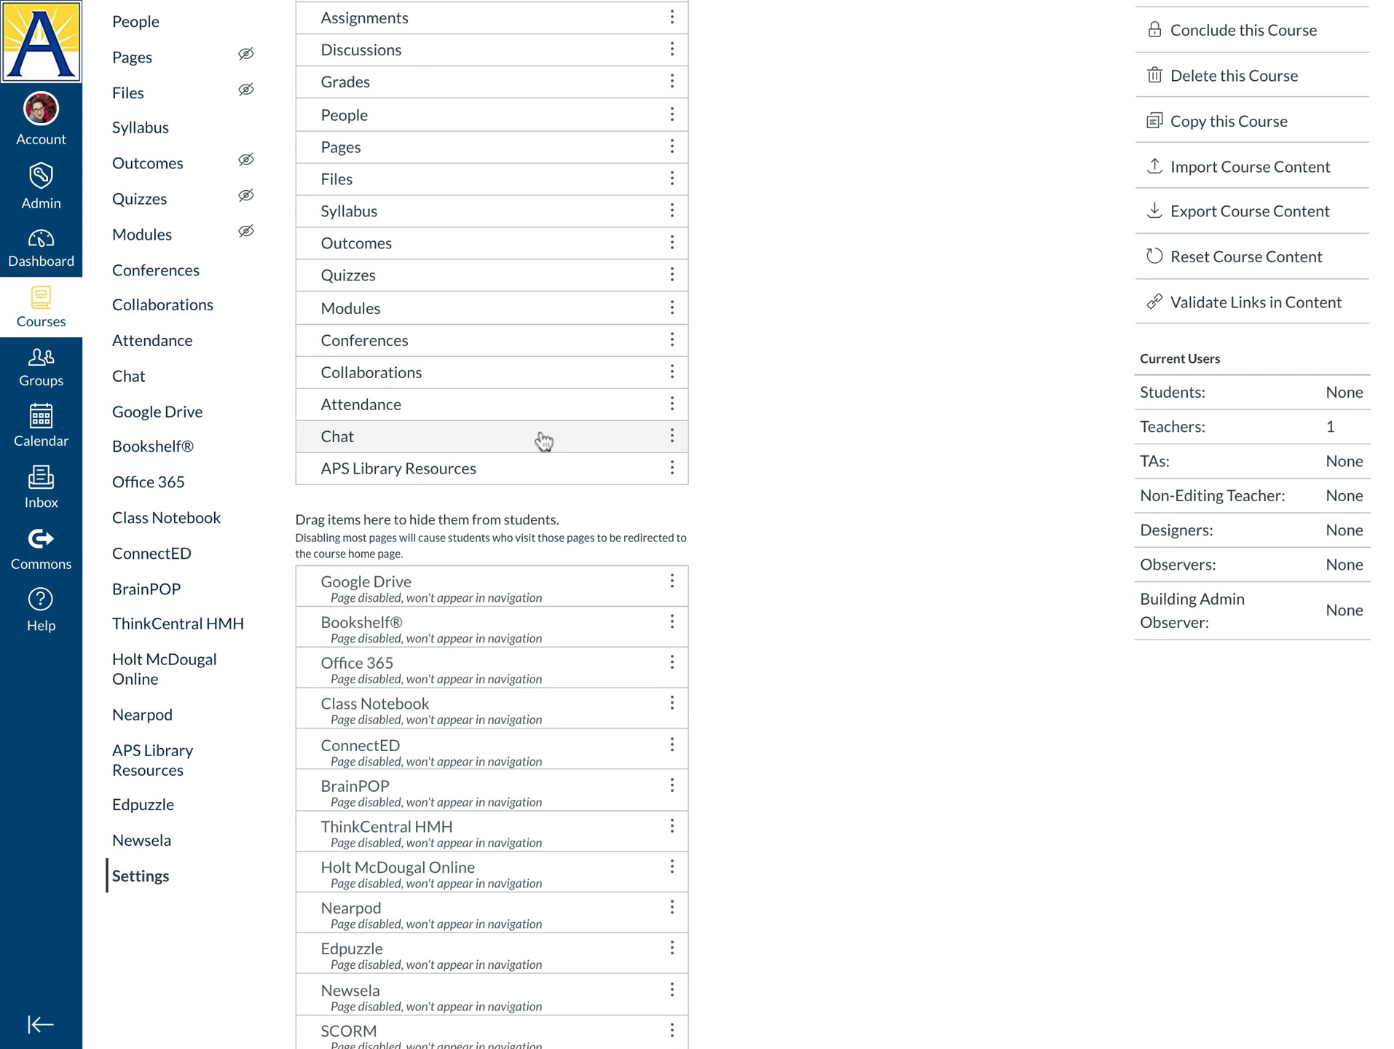
left_click_drag(504, 441, 504, 525)
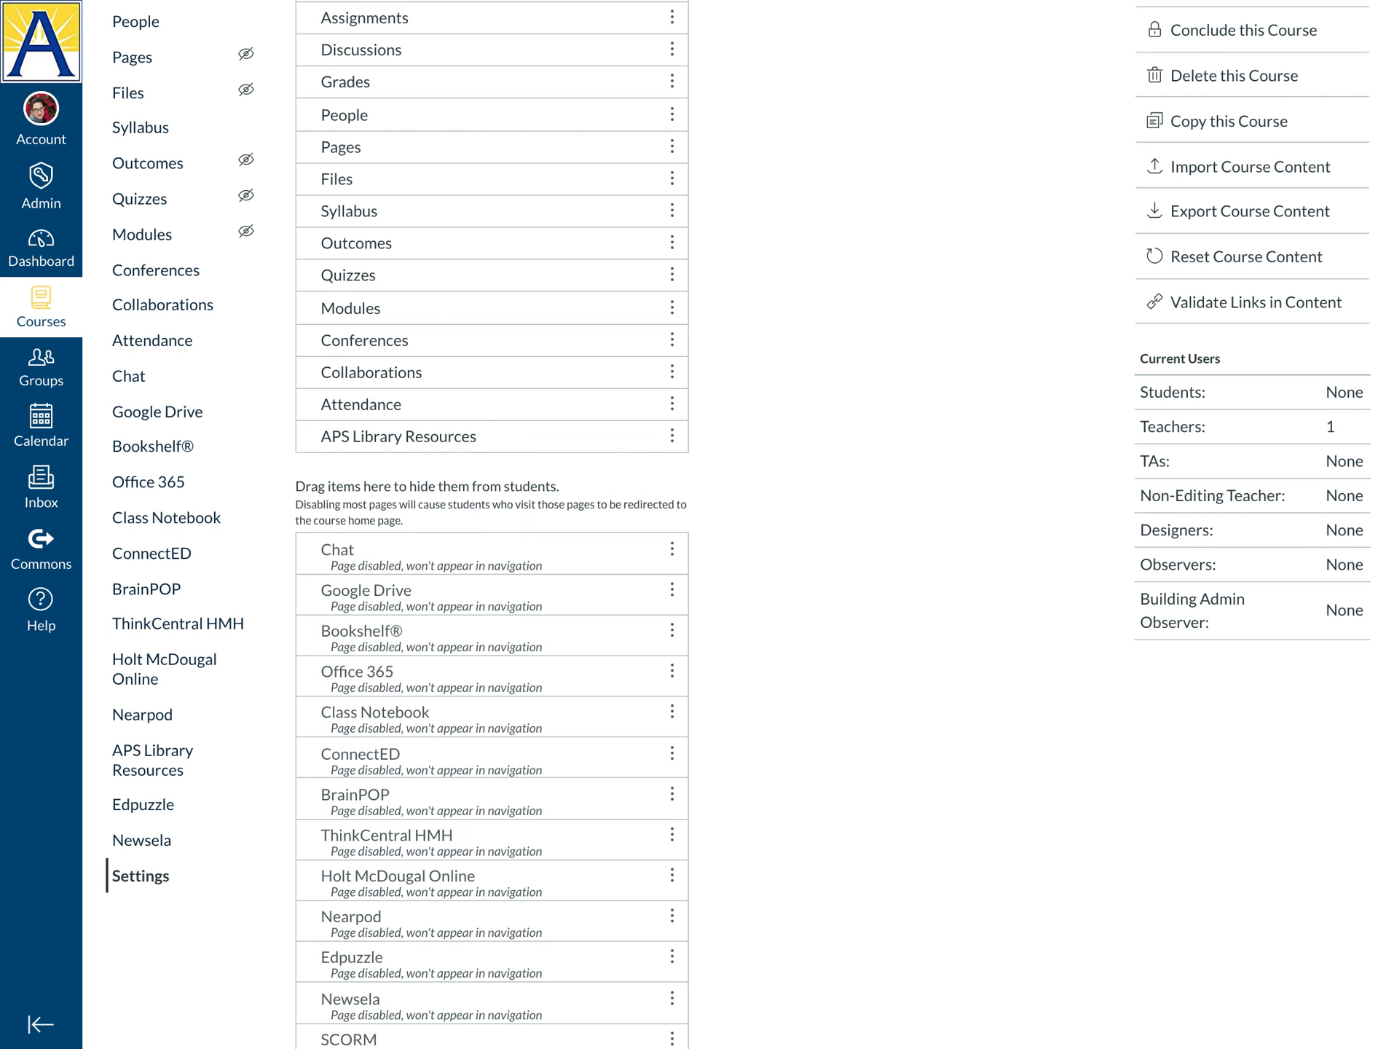
left_click_drag(552, 404, 548, 484)
scroll(821, 405, "up", 3)
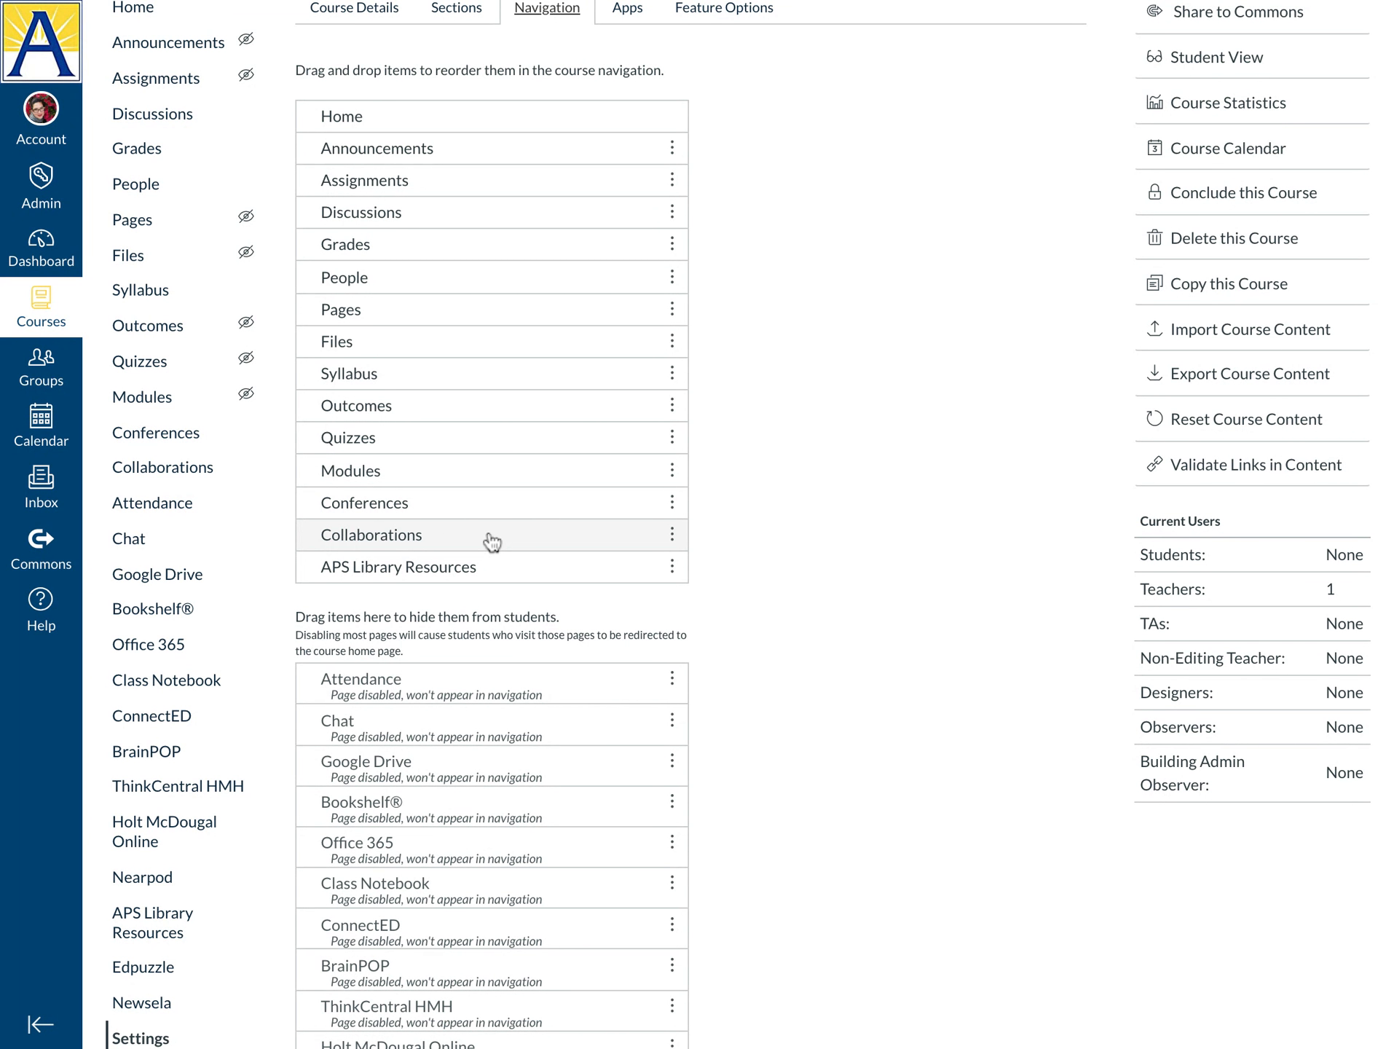
left_click_drag(493, 540, 484, 636)
scroll(838, 582, "up", 2)
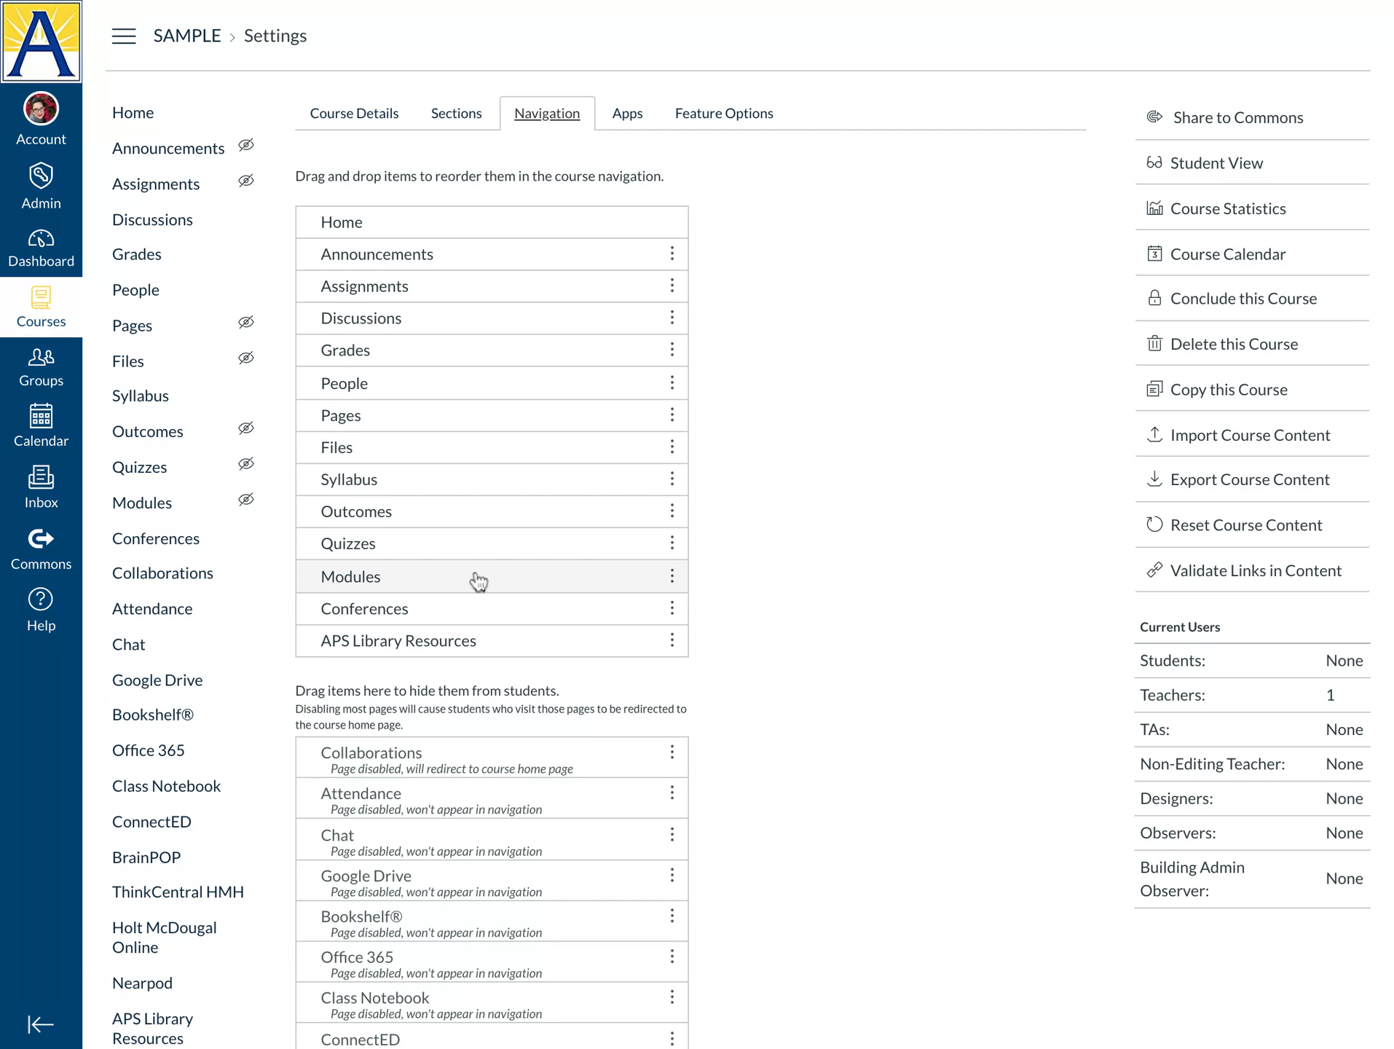
Place Modules below Announcements and Syllabus below Modules; hide Outcomes and People
left_click_drag(478, 581, 482, 270)
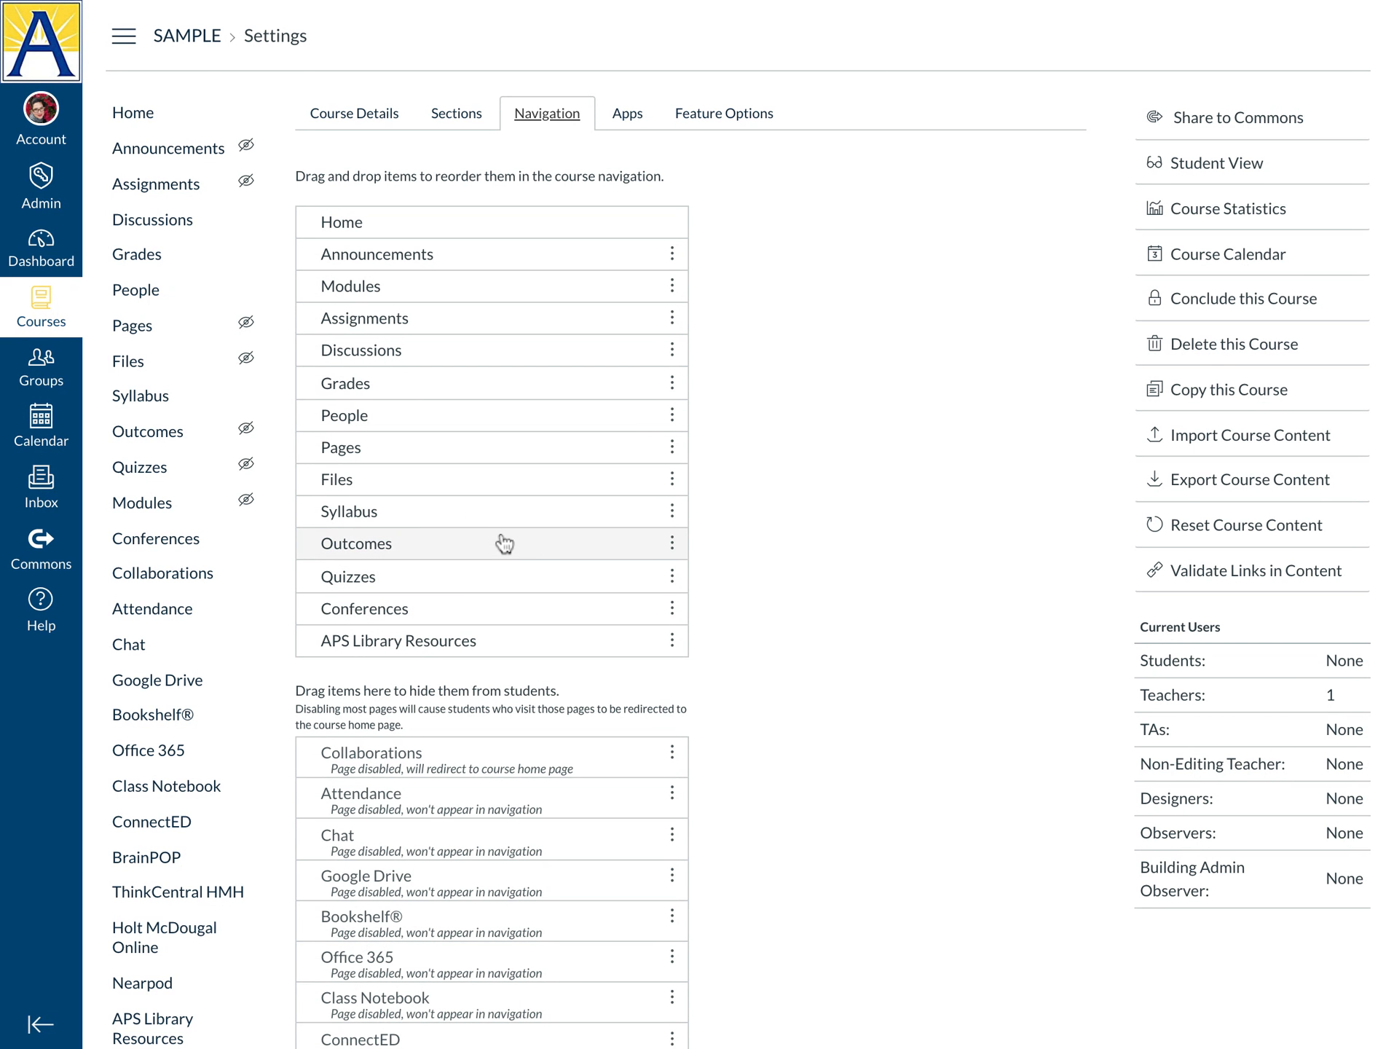
left_click(437, 550)
left_click_drag(438, 550, 441, 701)
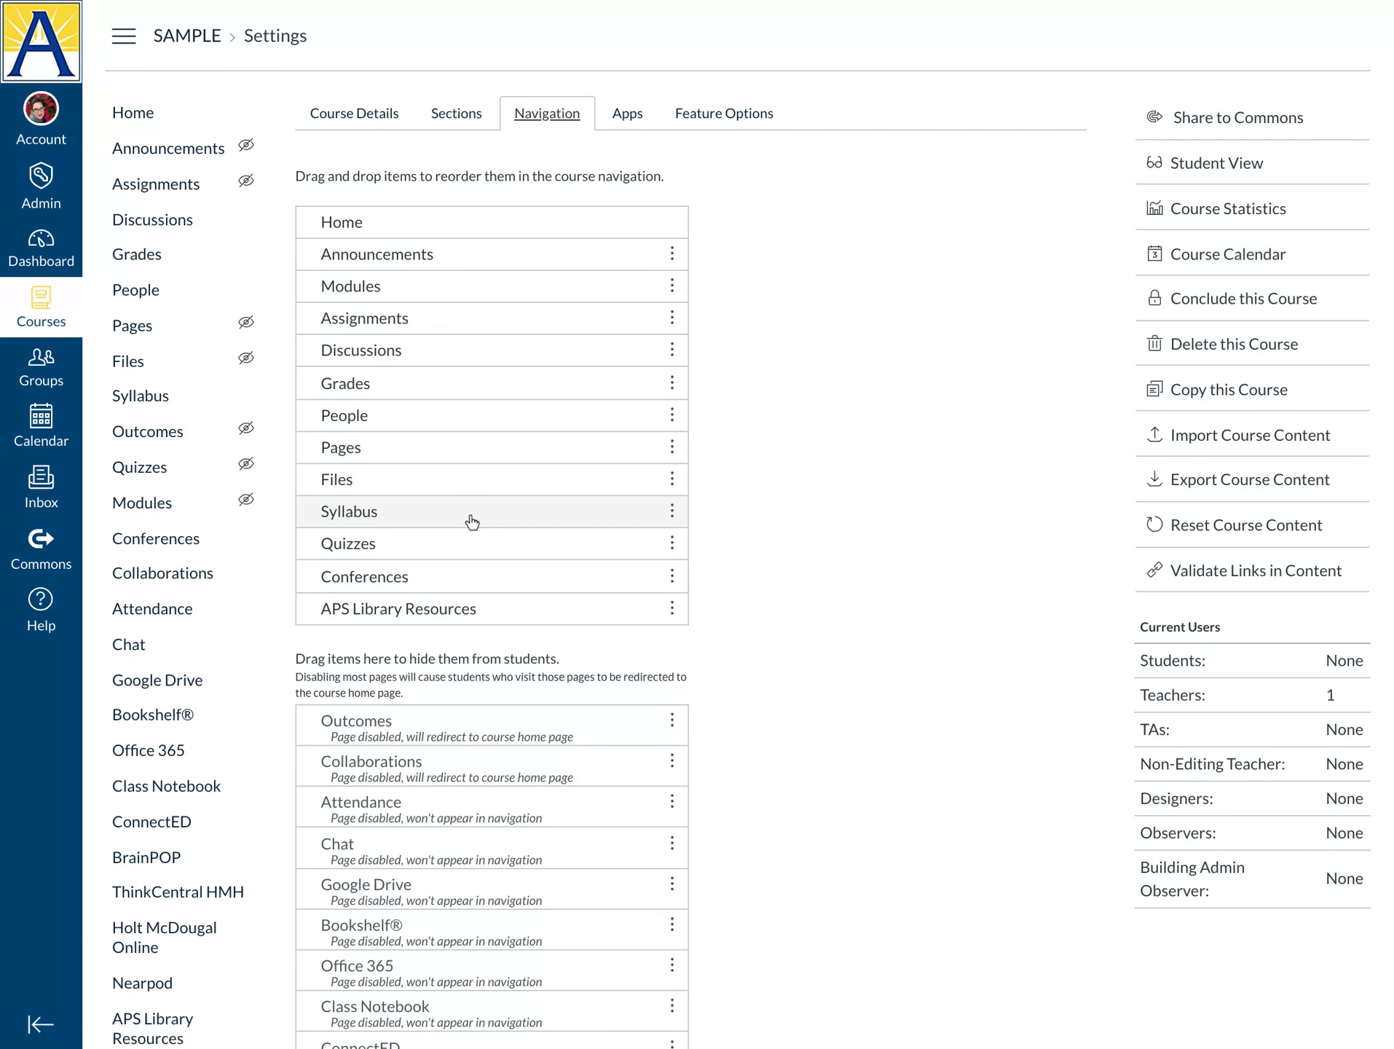
left_click_drag(470, 519, 463, 318)
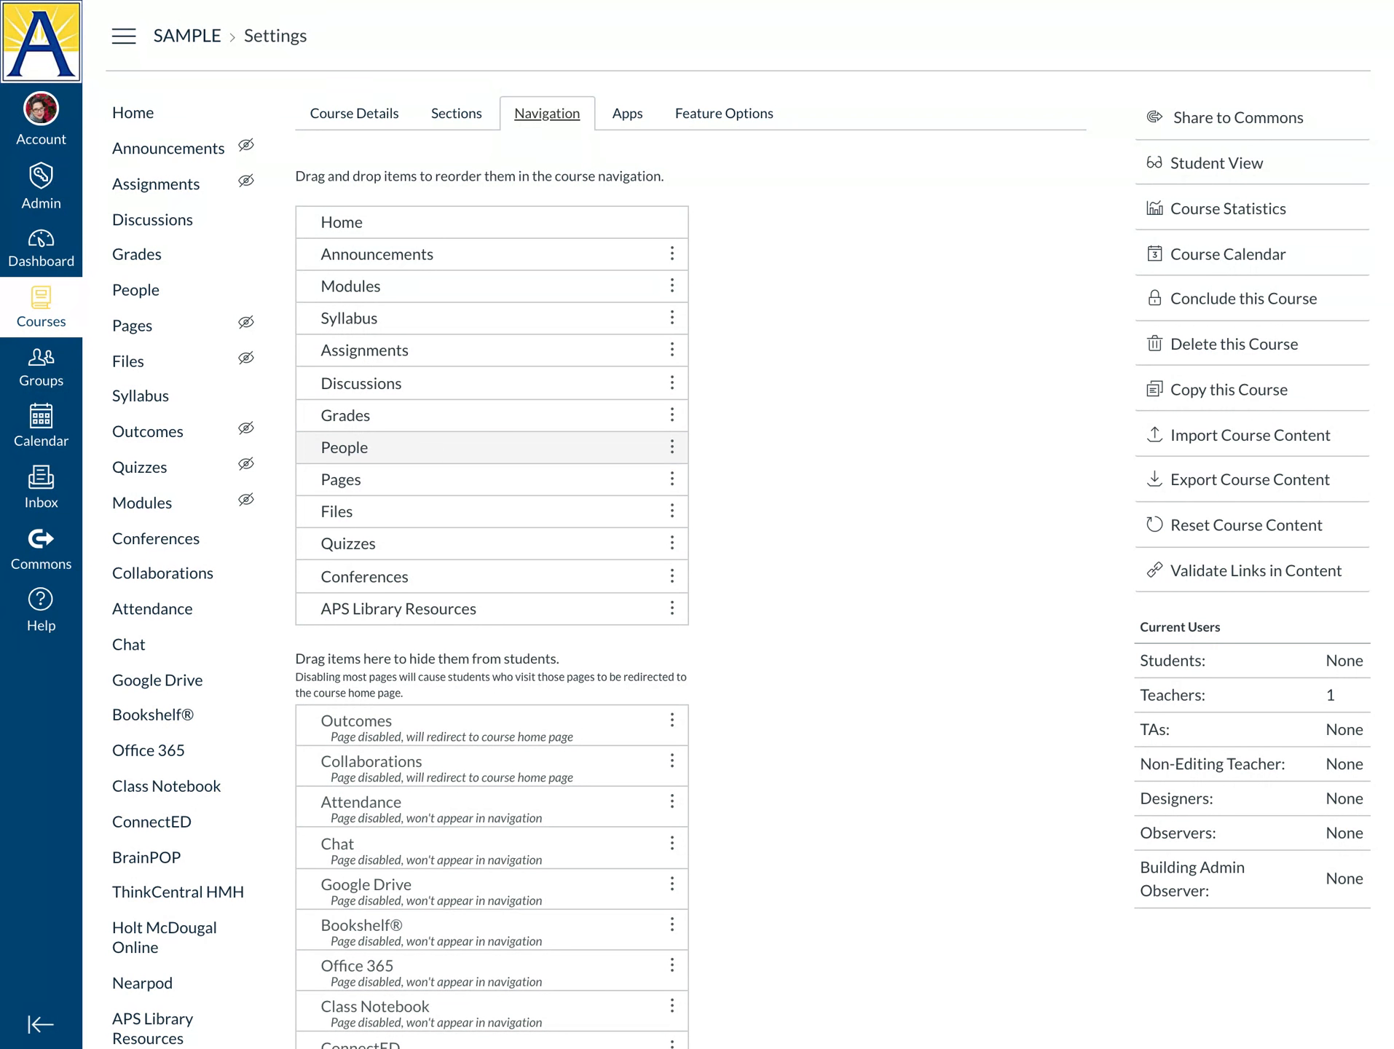
left_click_drag(417, 455, 404, 655)
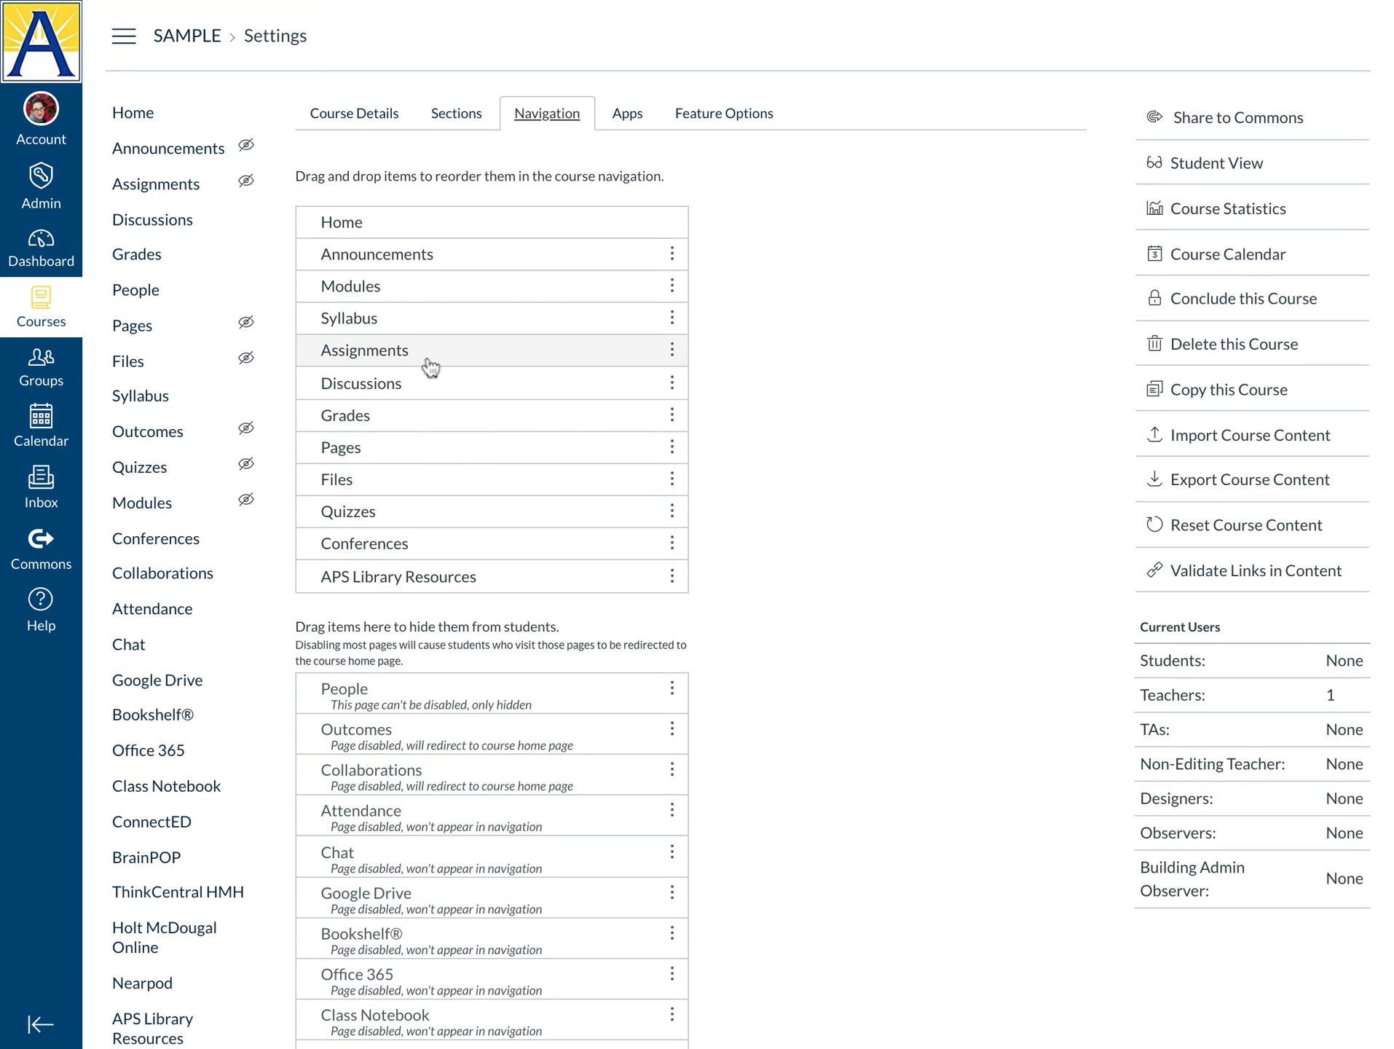
Hide Quizzes, Files, Assignments, Discussions and Pages from the course navigation
left_click_drag(429, 348, 438, 440)
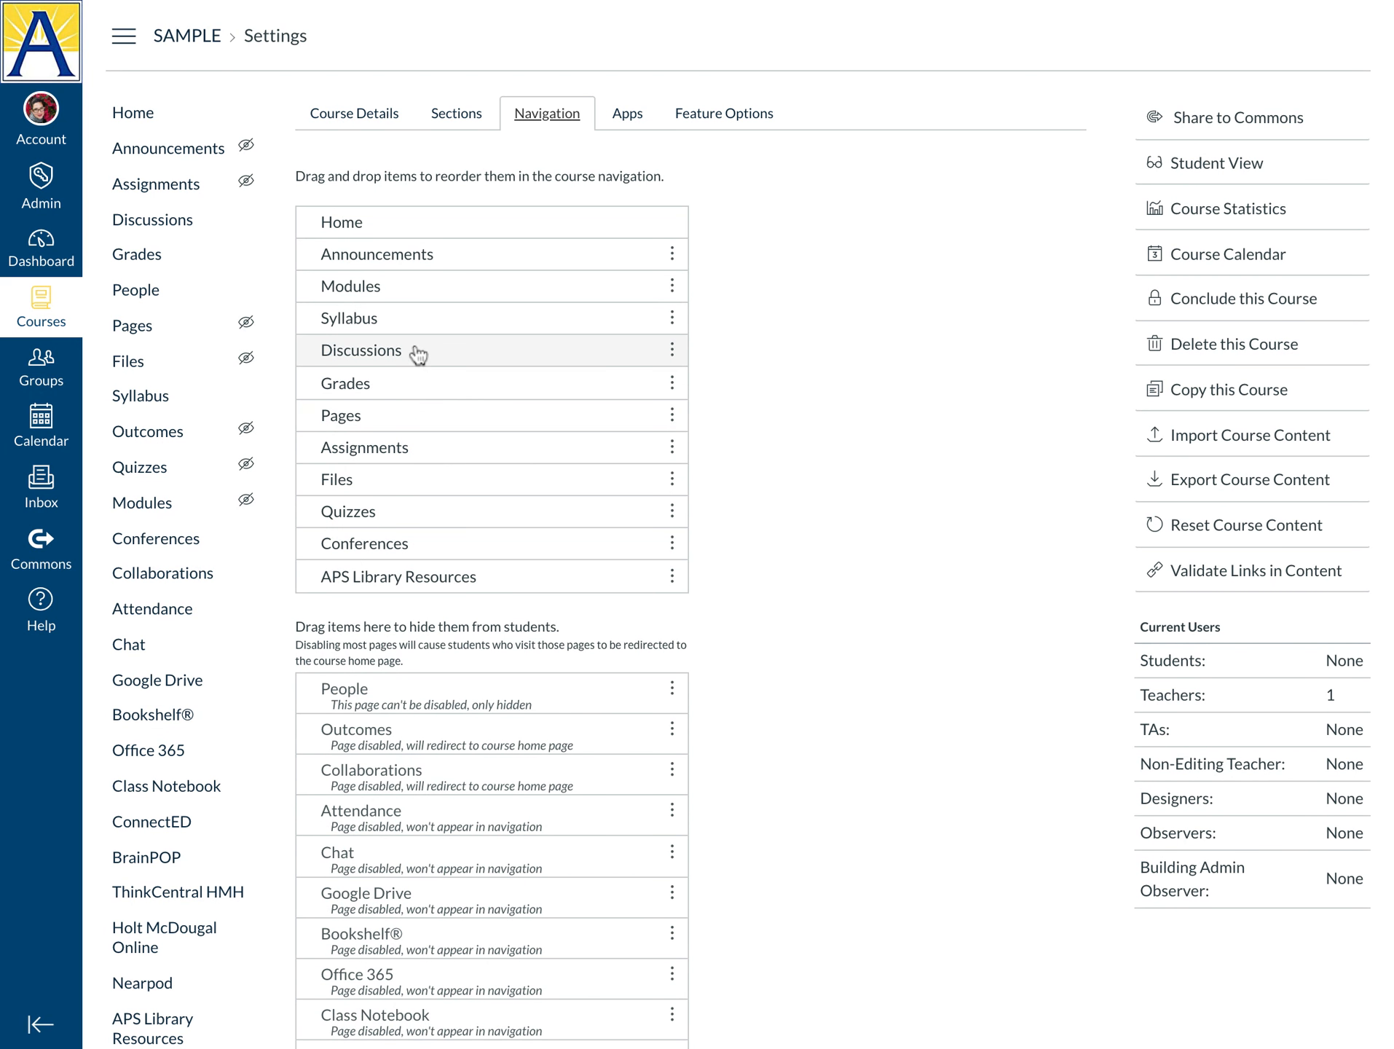
left_click_drag(418, 355, 412, 409)
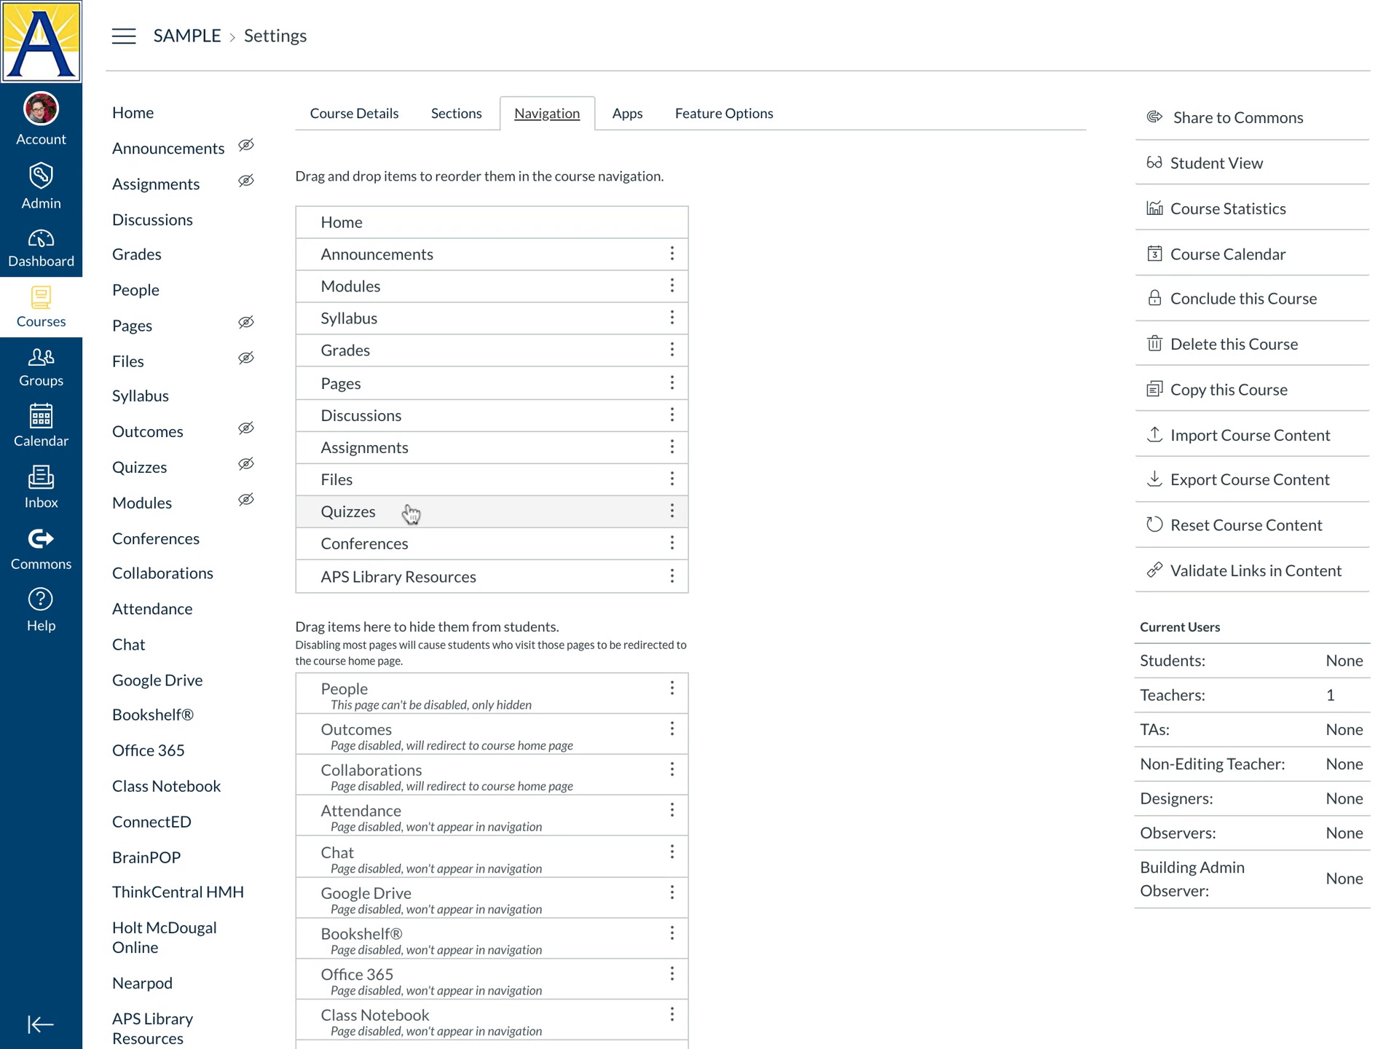
left_click_drag(410, 513, 406, 627)
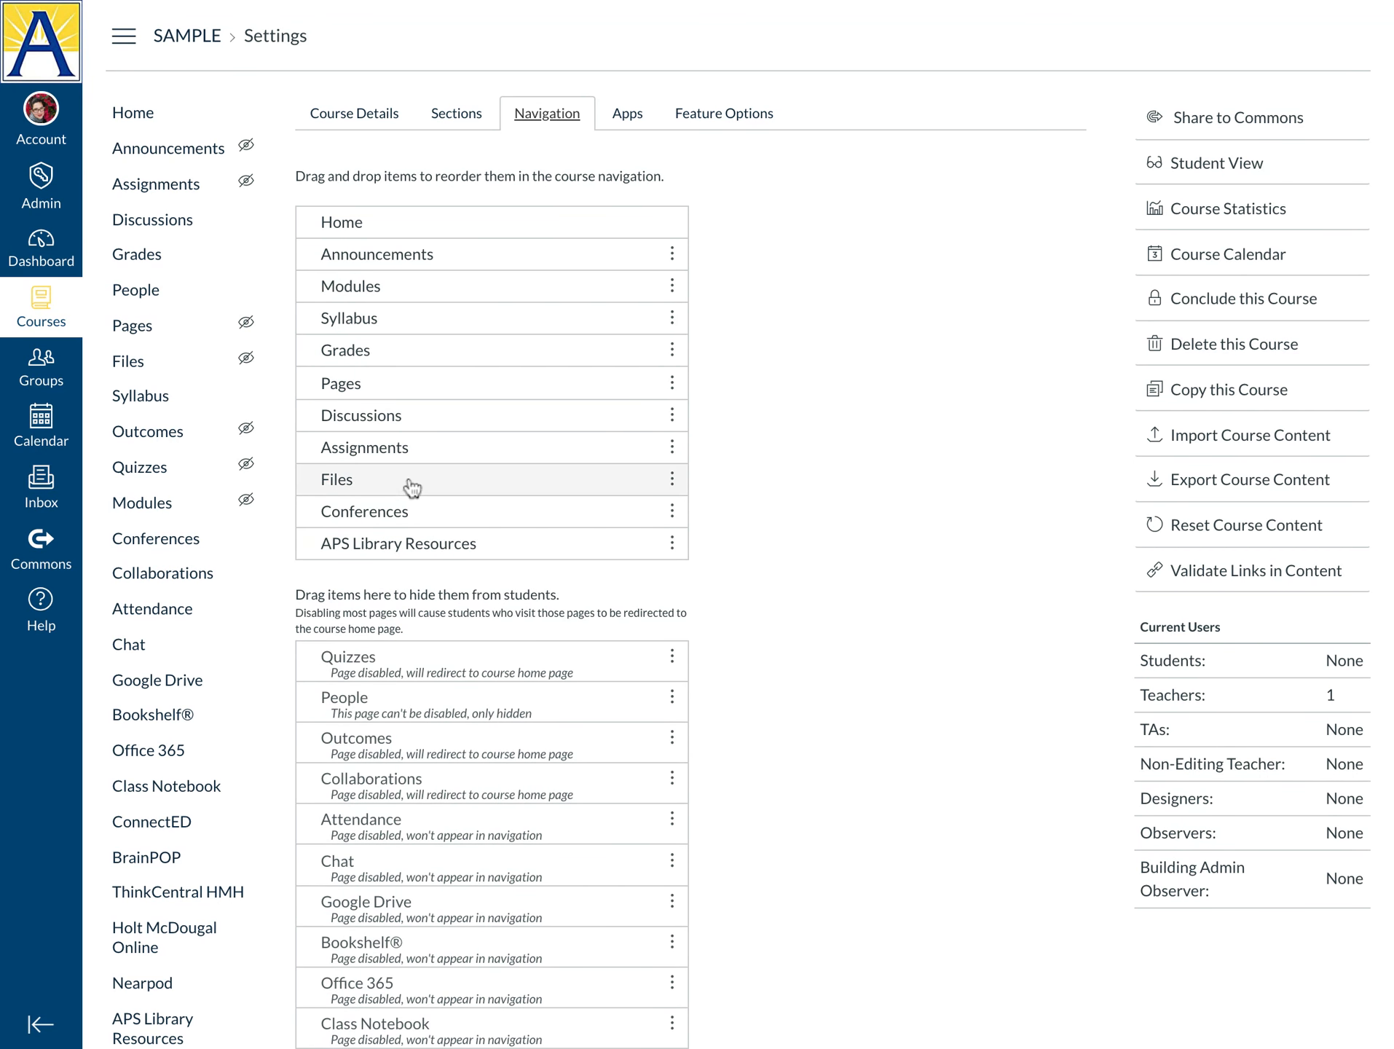
left_click_drag(407, 481, 413, 590)
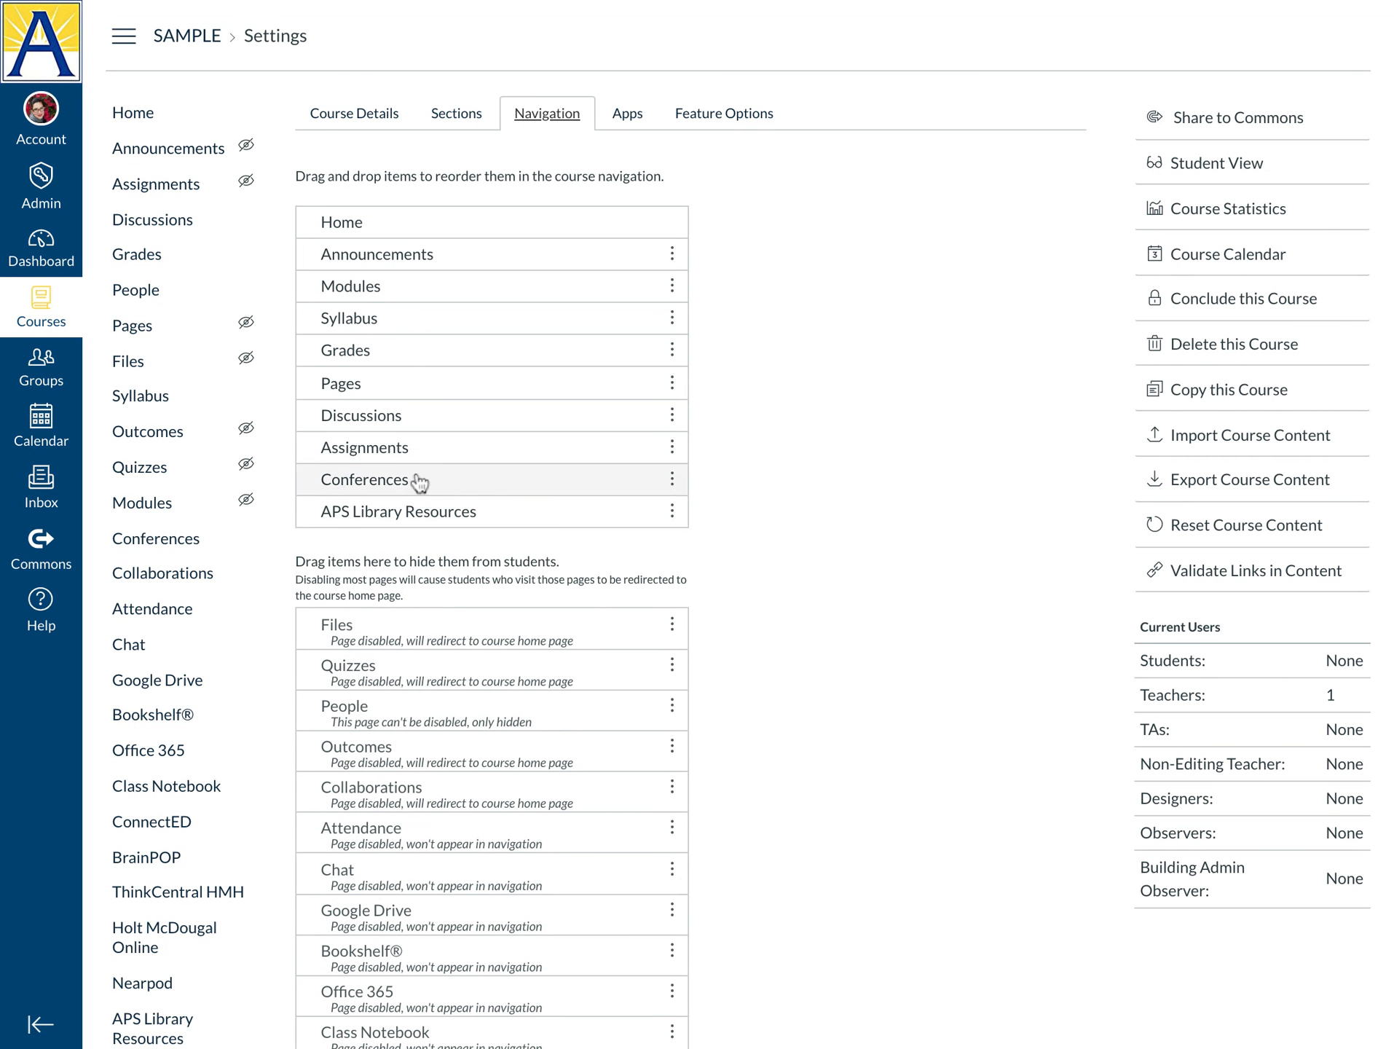
left_click_drag(426, 453, 424, 539)
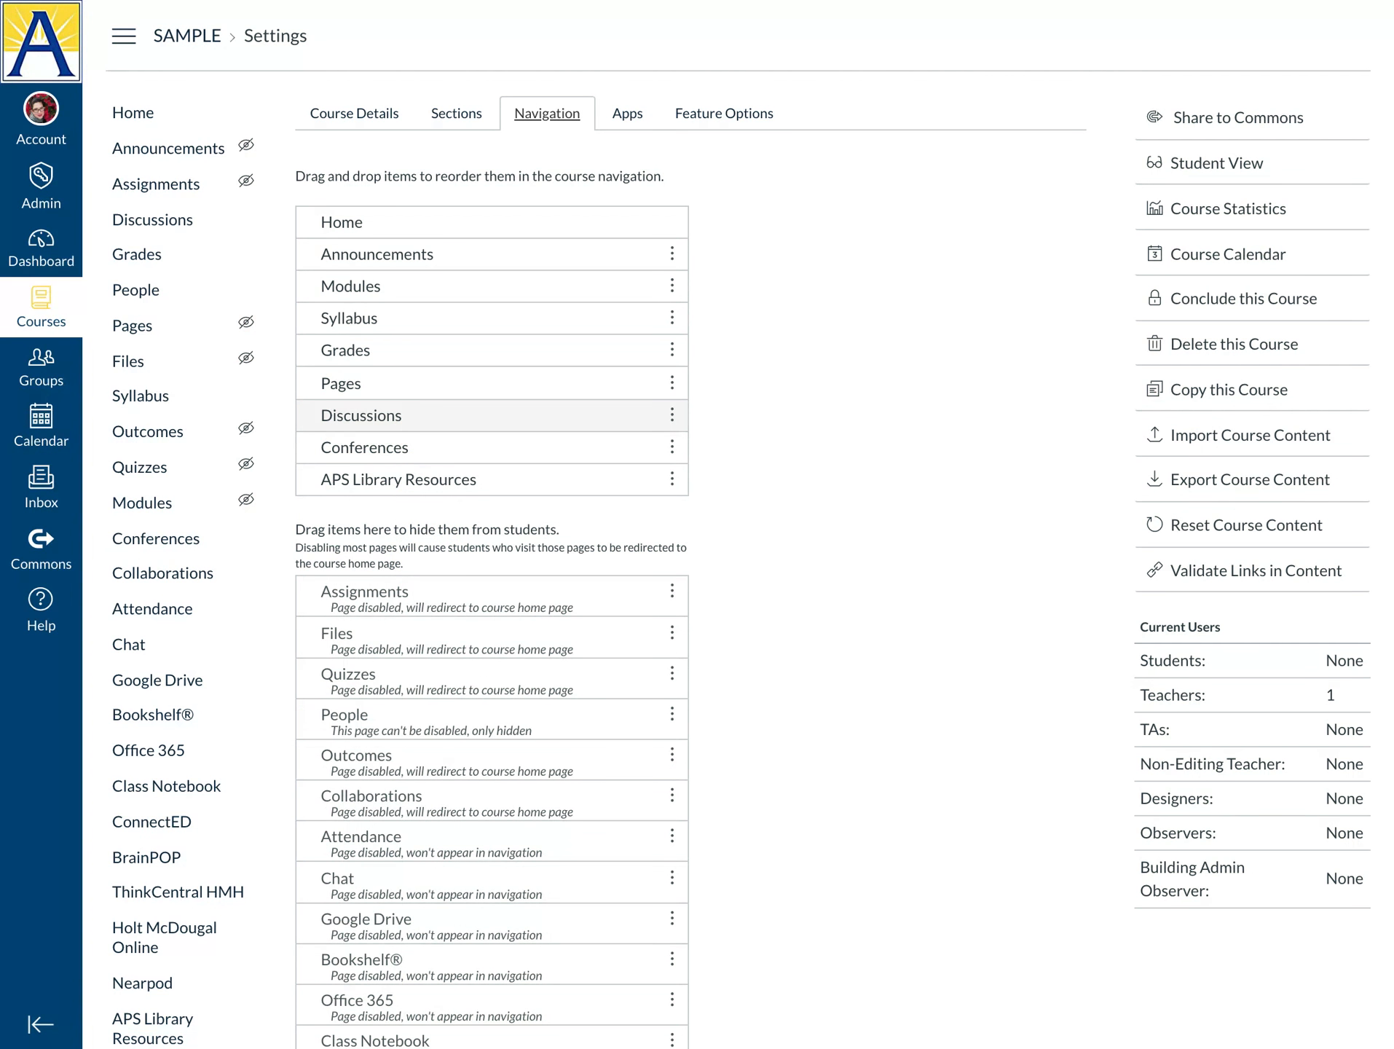
left_click_drag(435, 413, 430, 539)
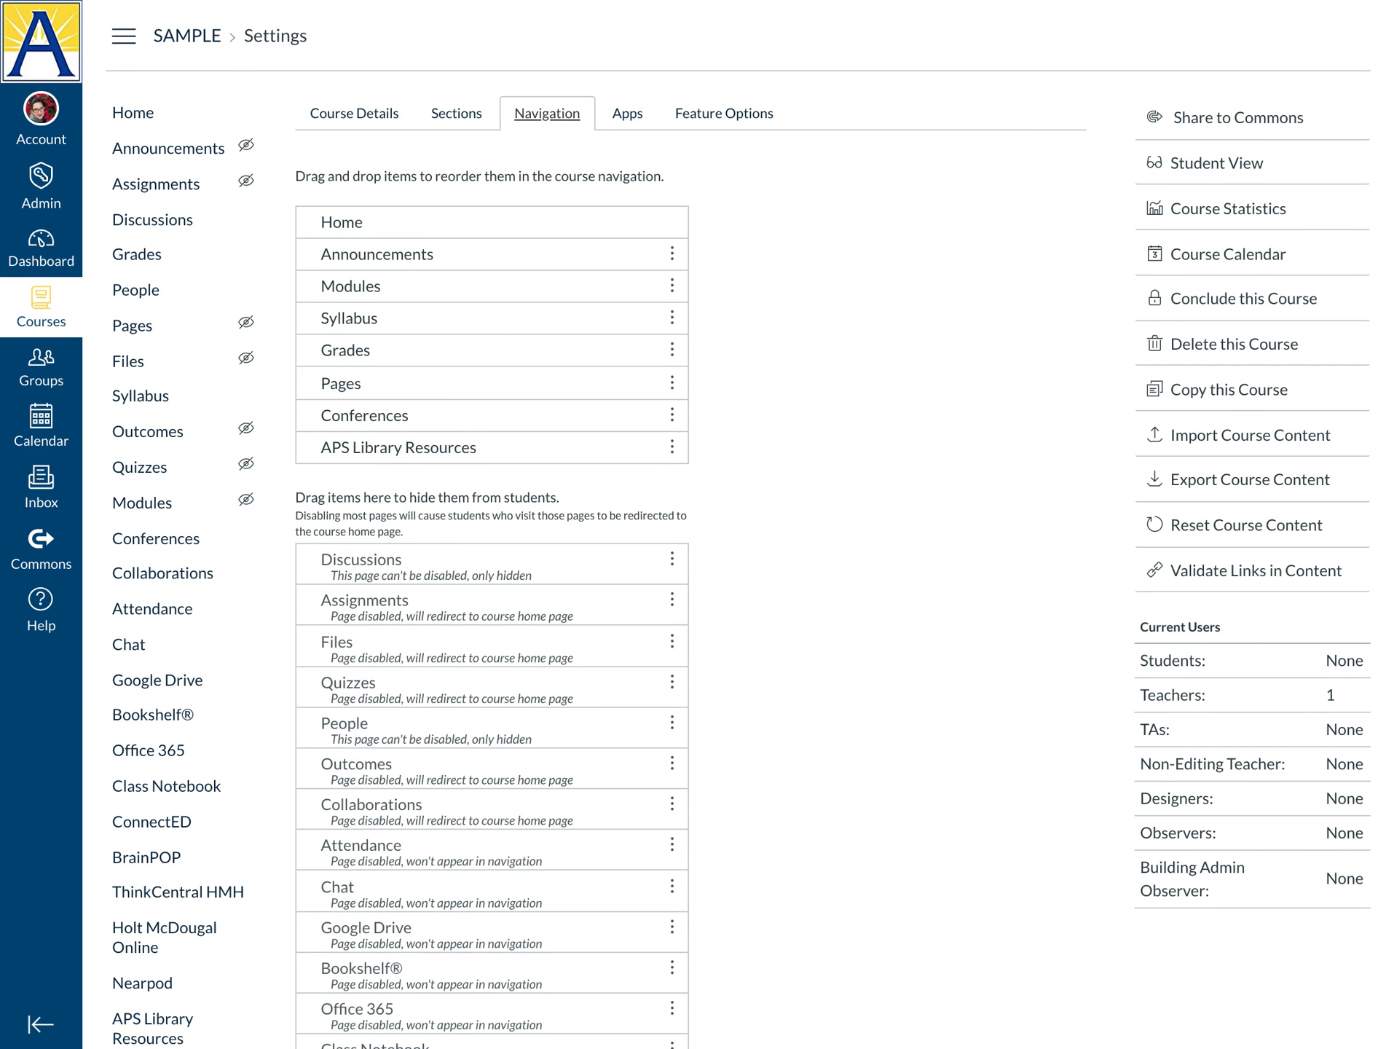
left_click(446, 384)
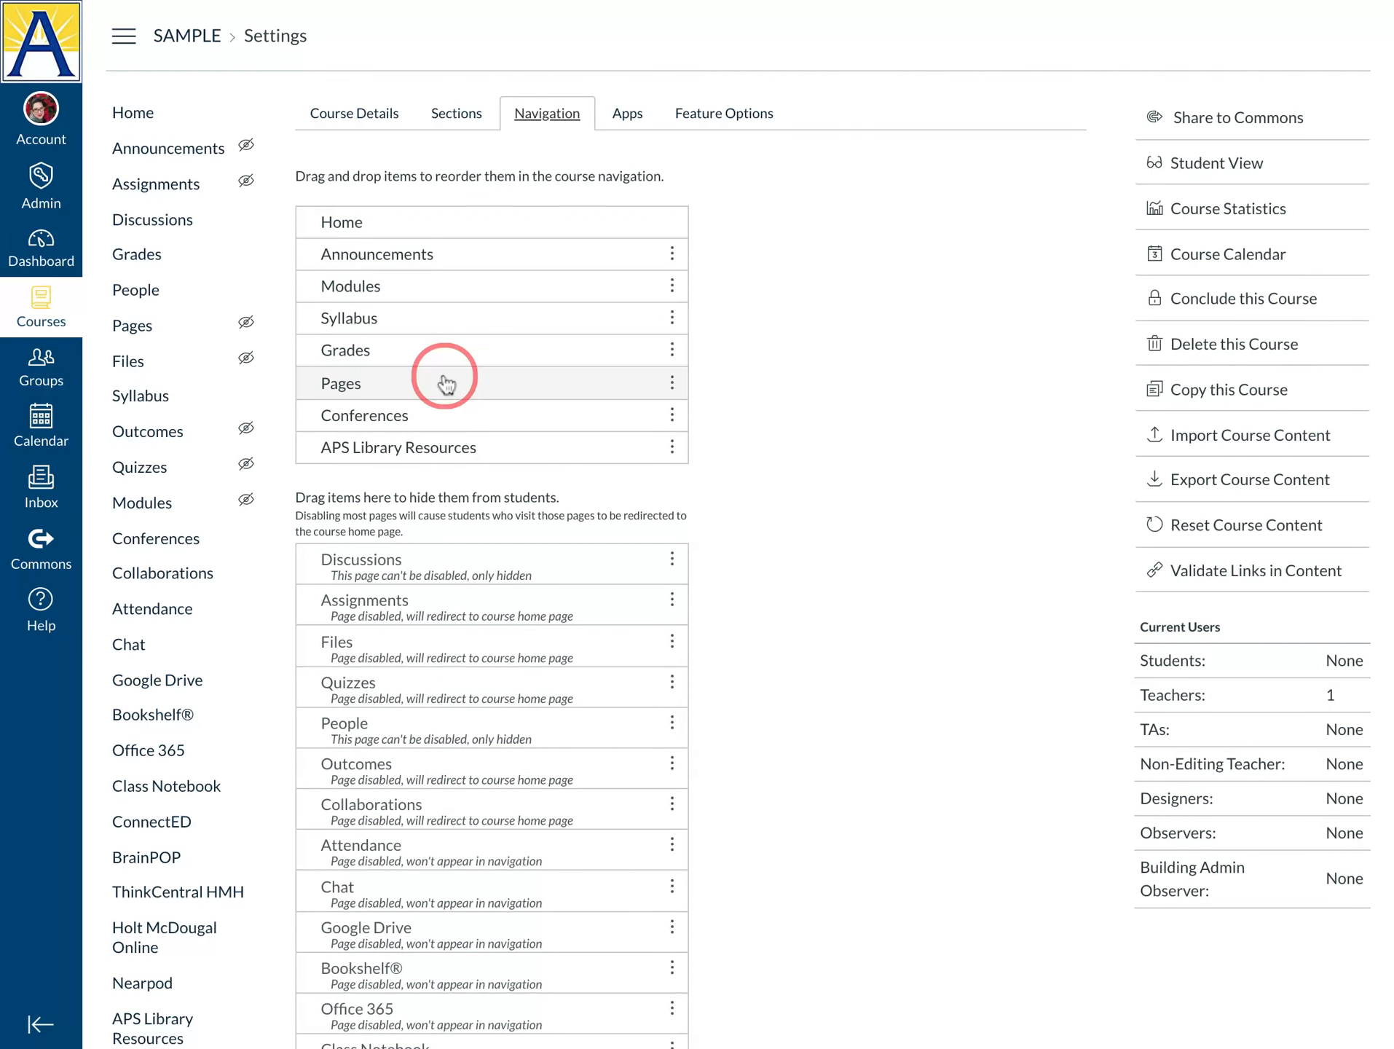
left_click_drag(445, 384, 438, 511)
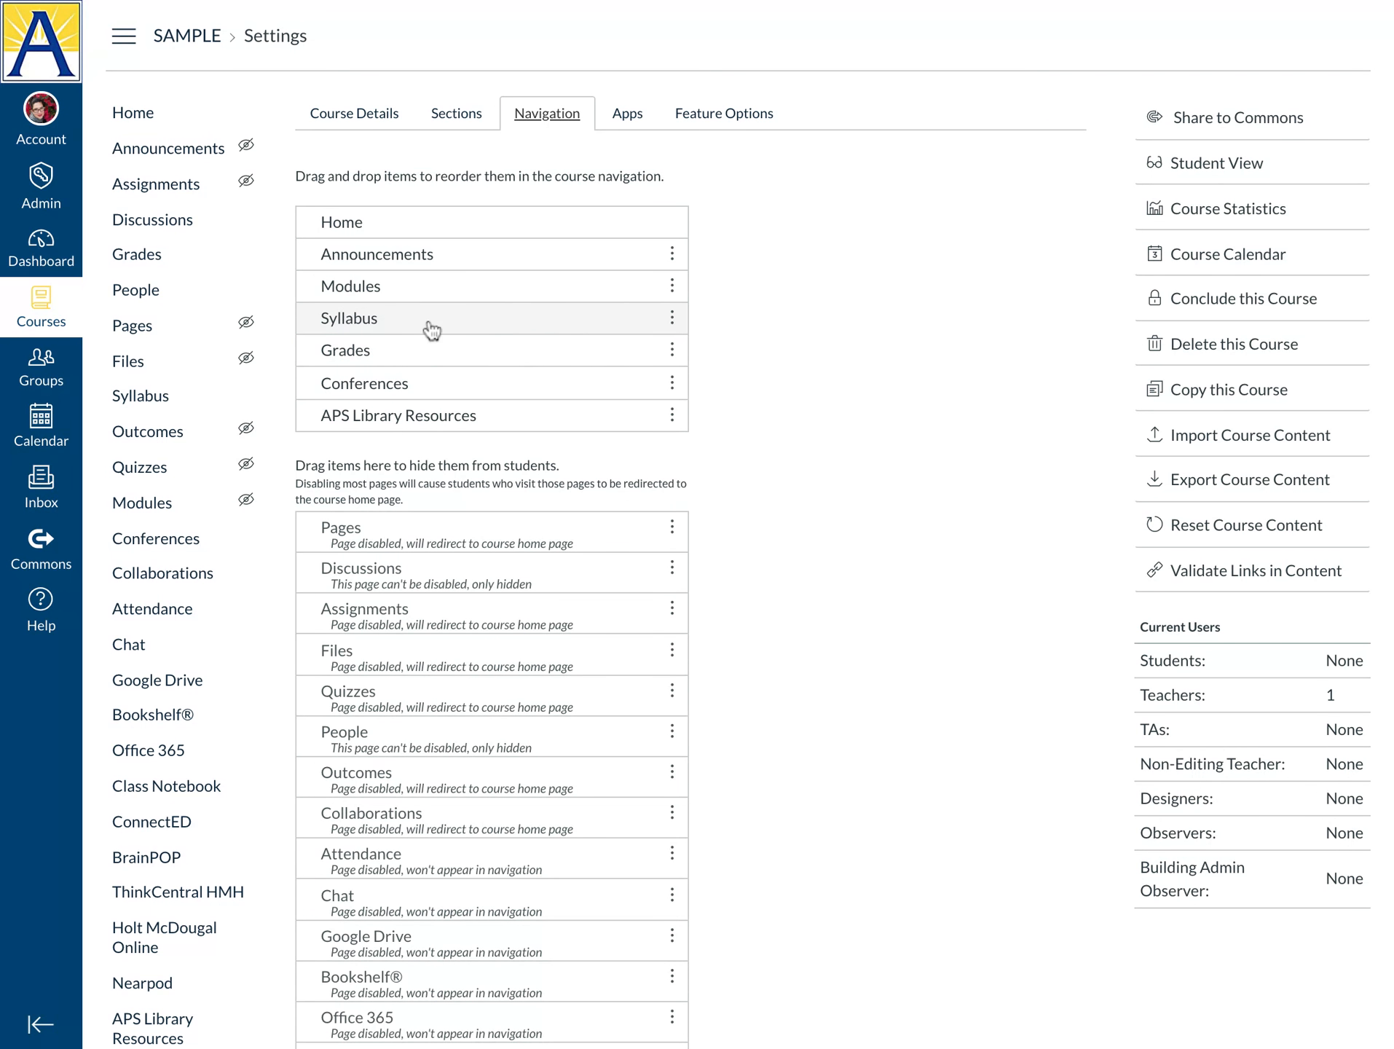
Save the navigation with Home through APS Library Resources enabled
left_click(432, 356)
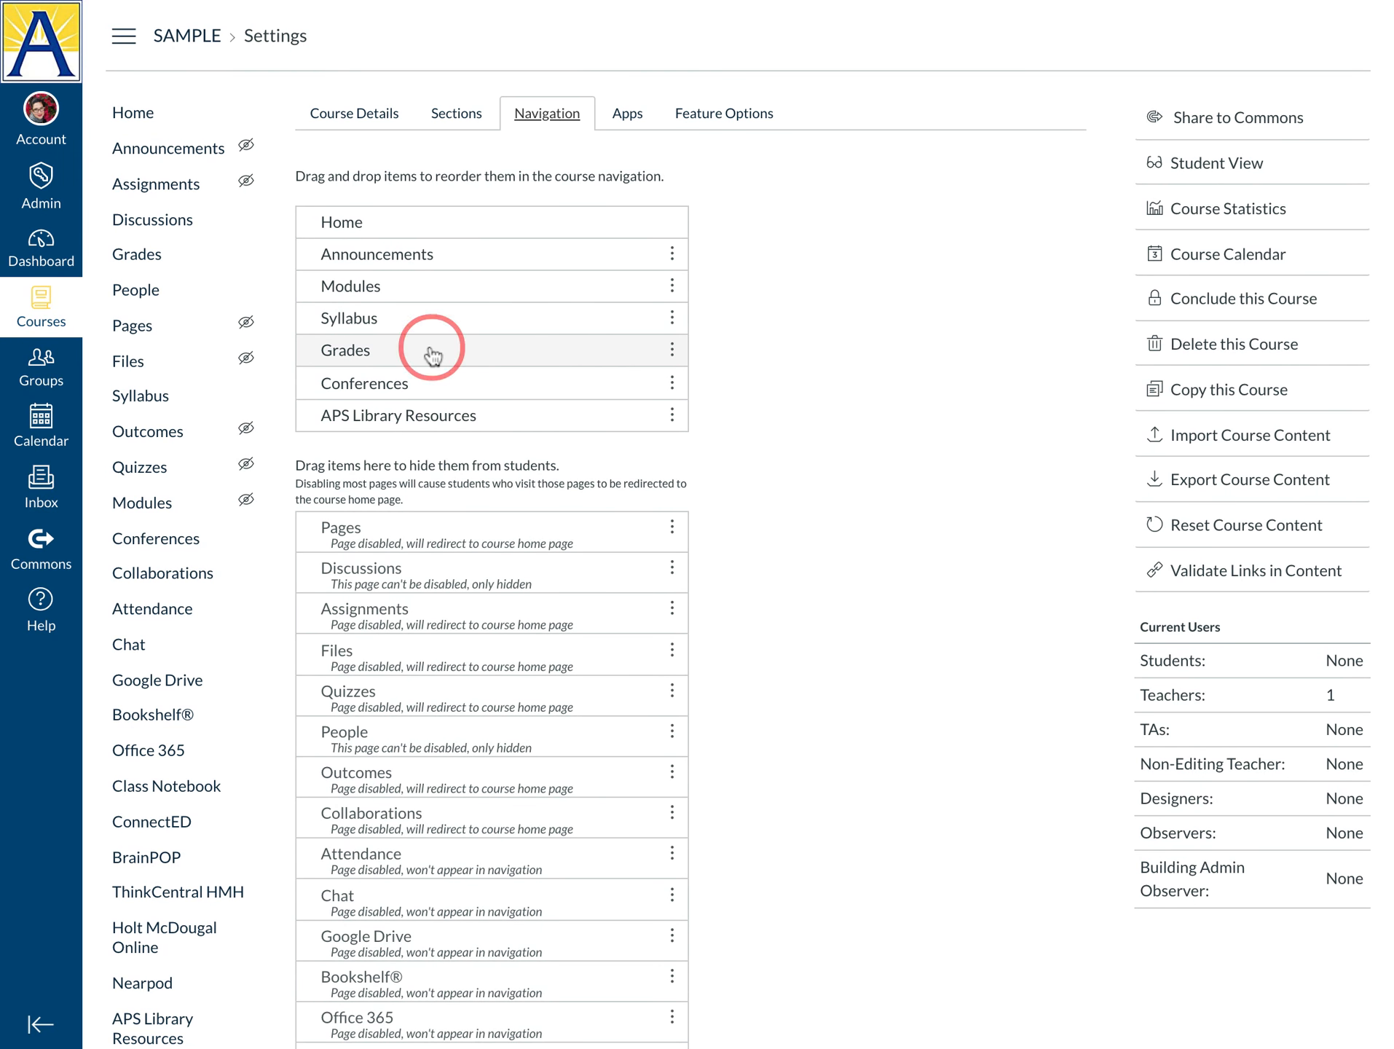
left_click_drag(433, 349, 432, 349)
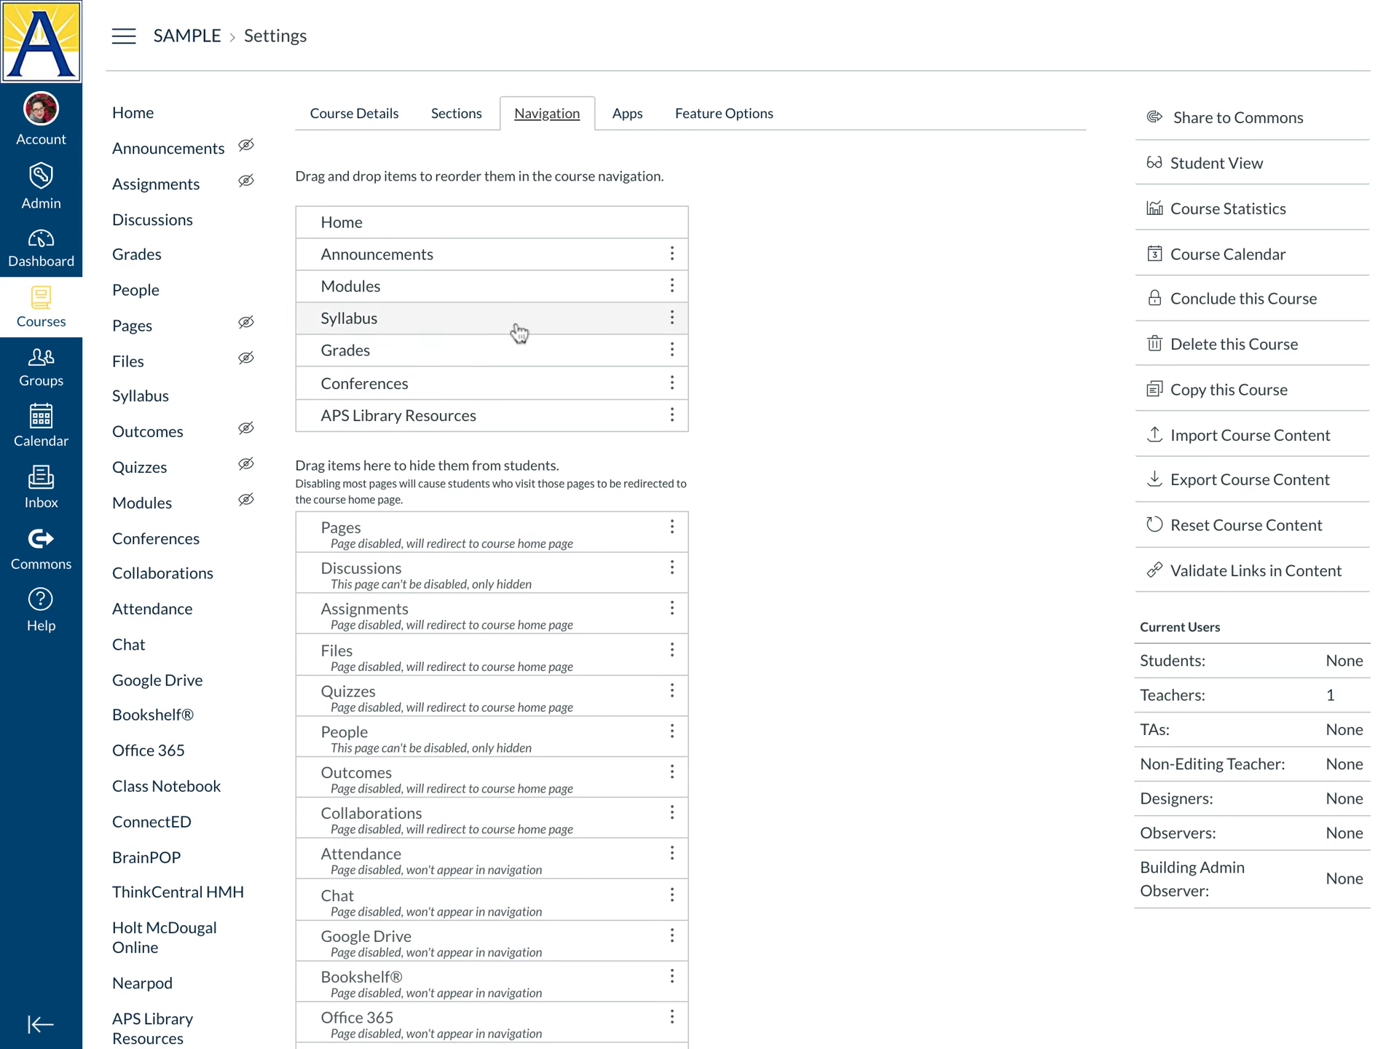
scroll(812, 483, "down", 10)
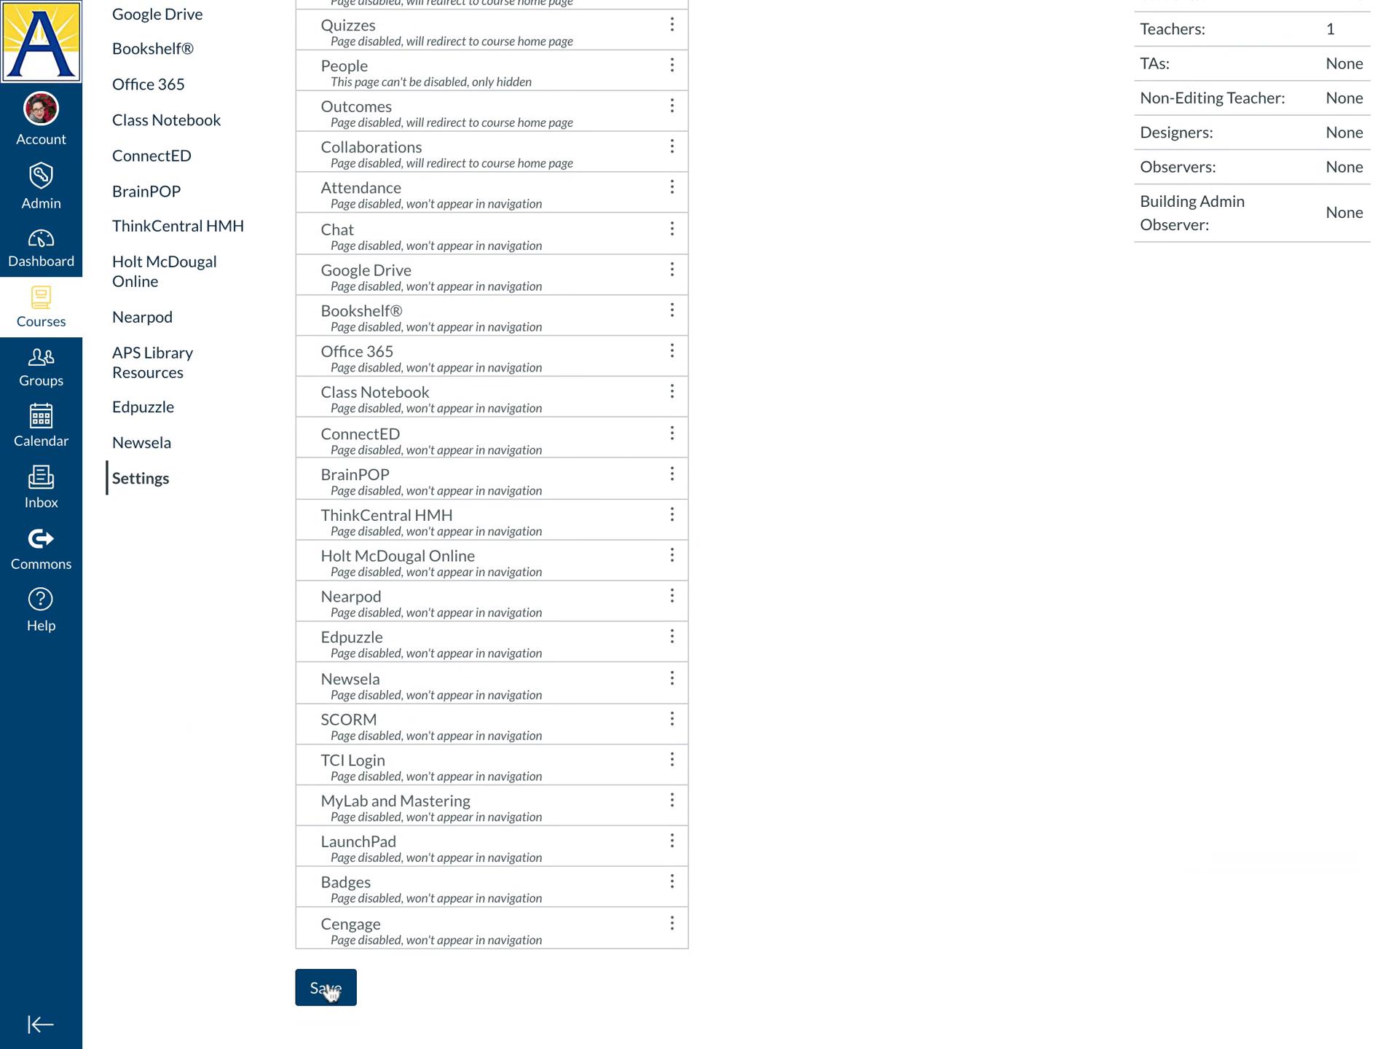
left_click(329, 990)
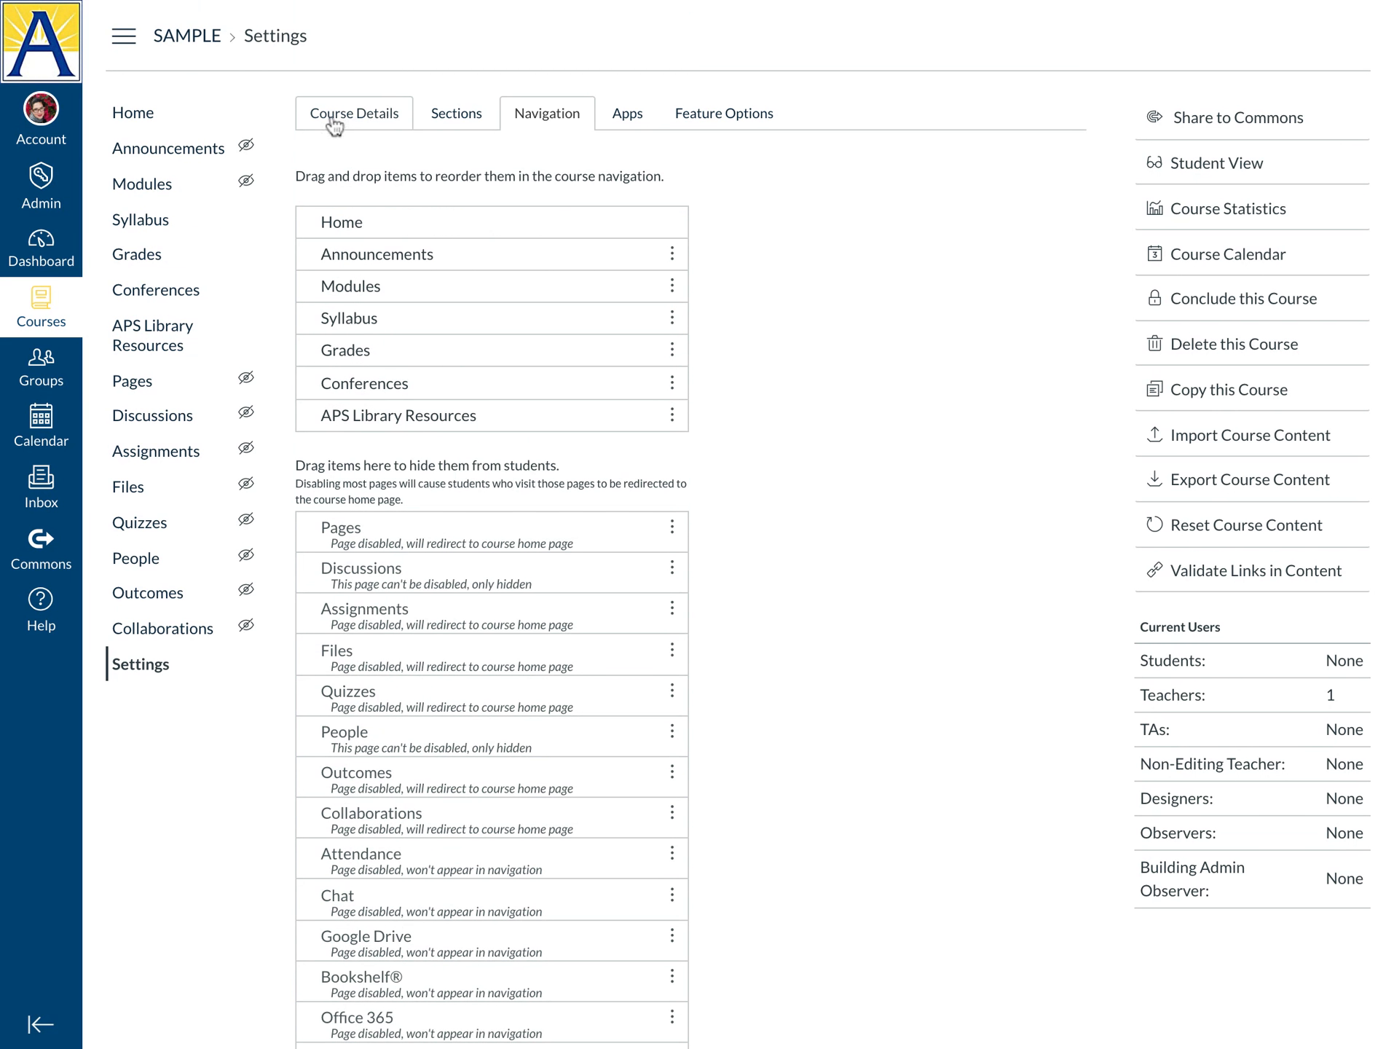
Remove the frog course image on the Course Details page
left_click(370, 120)
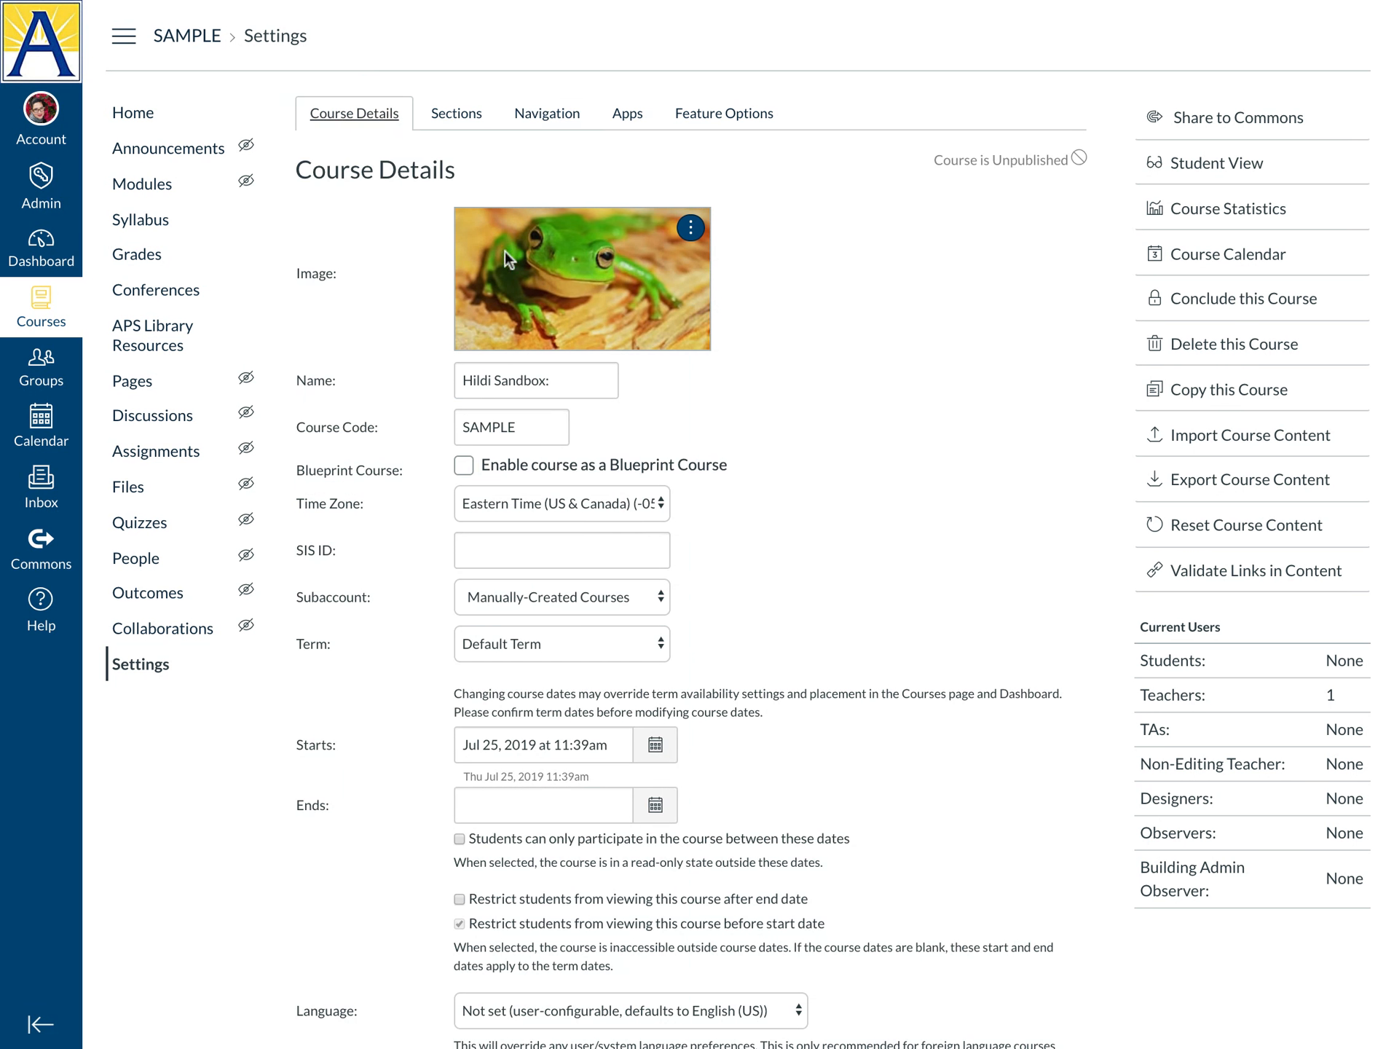
left_click(691, 228)
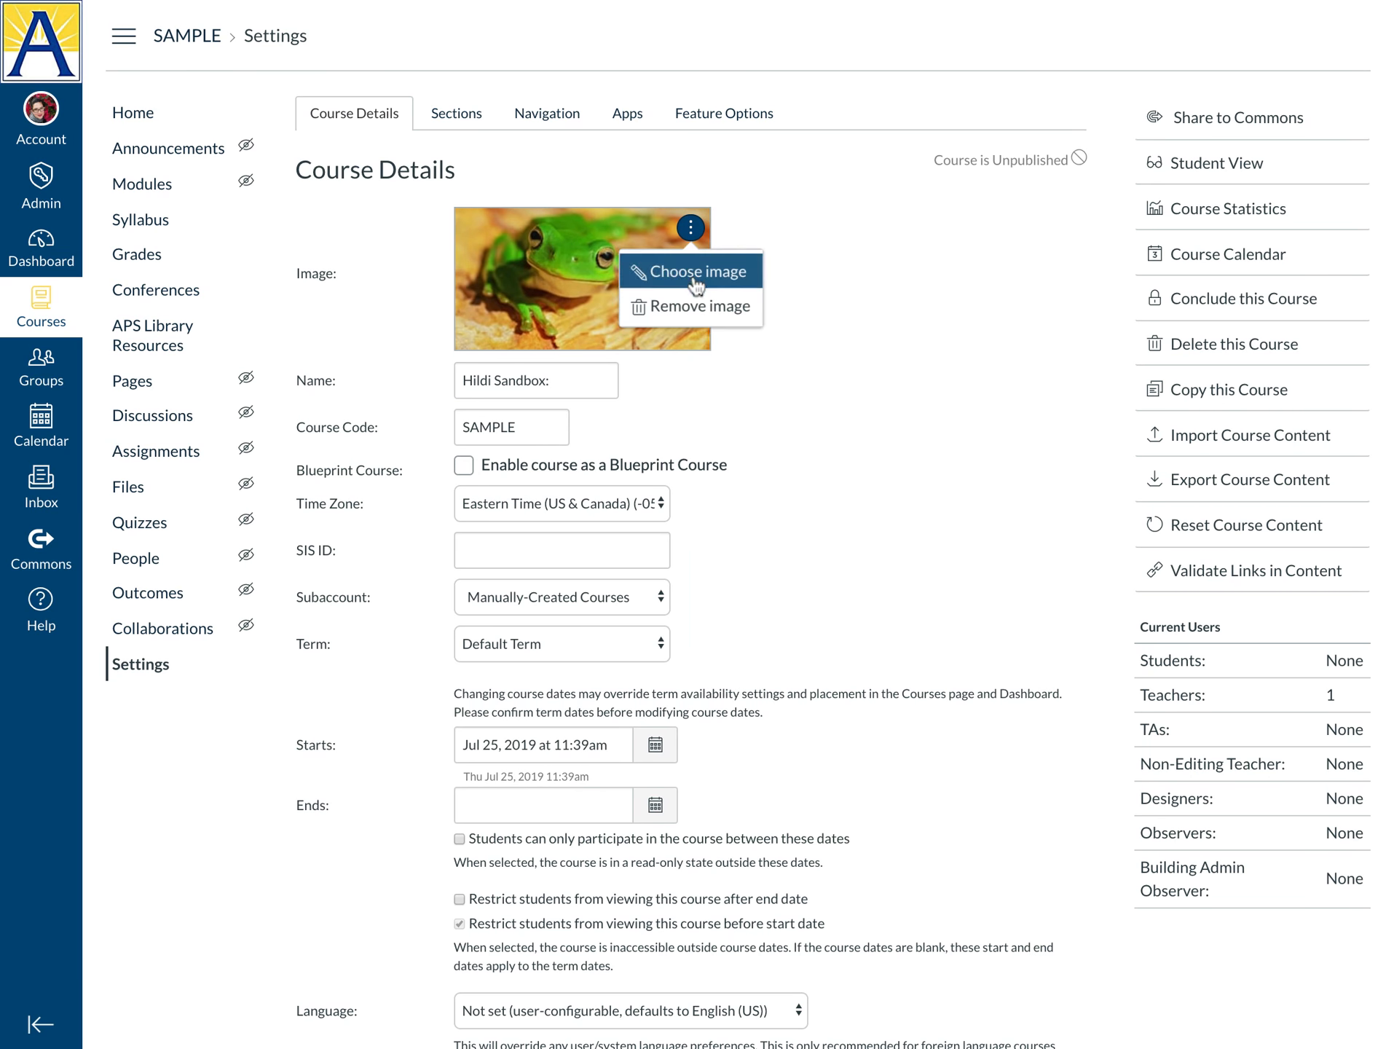
left_click(697, 307)
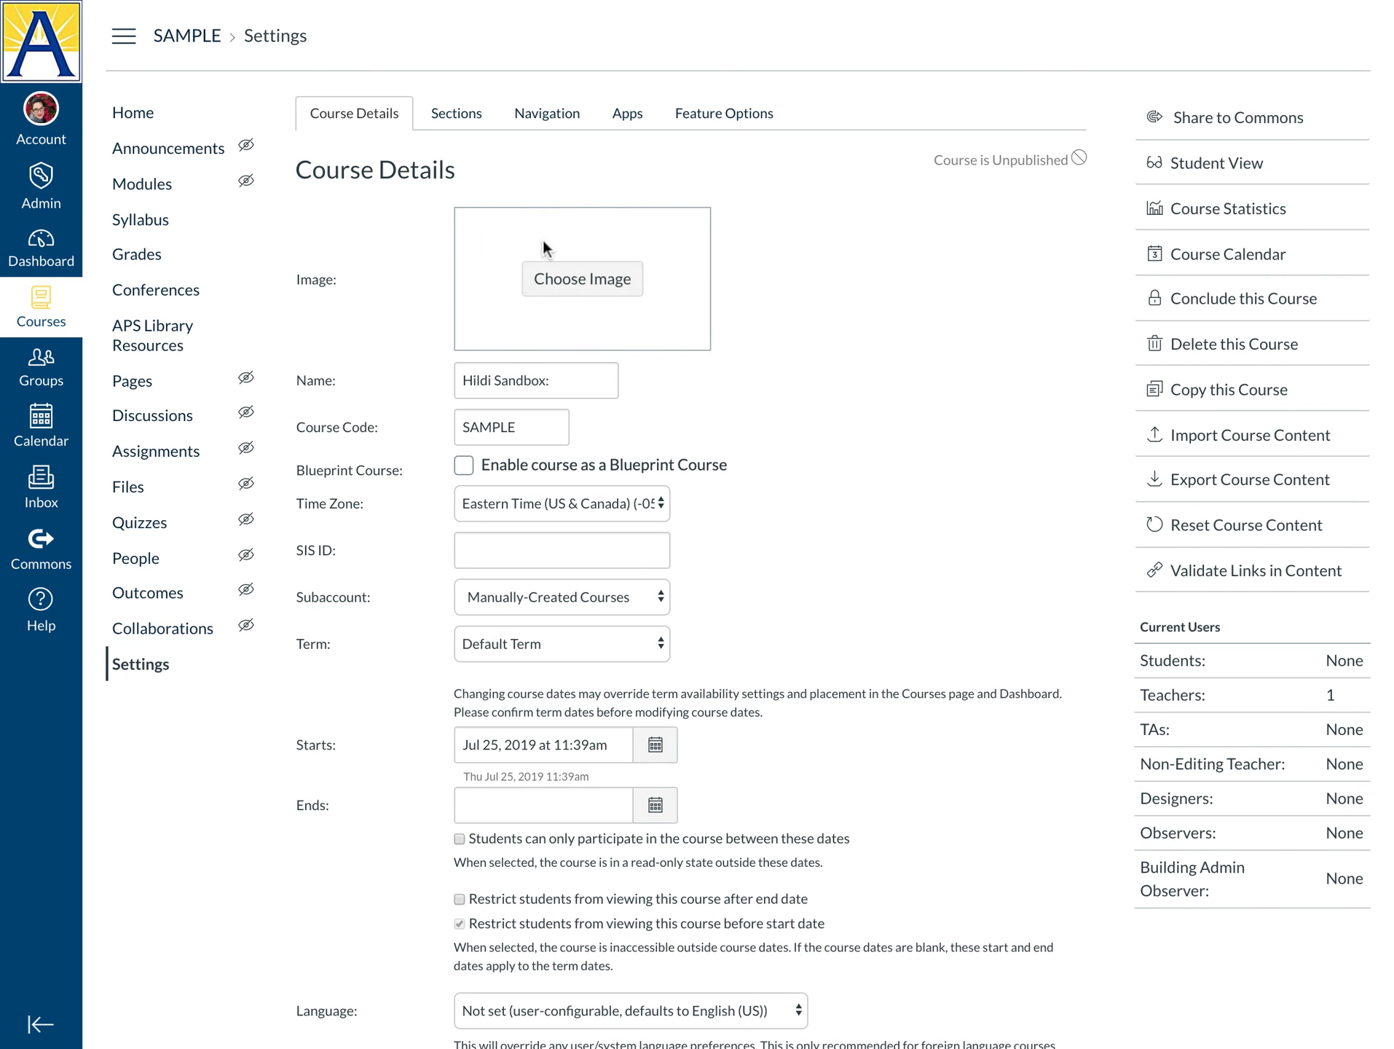
Search Unsplash for 'music' and set the sheet-music photo as the course image
left_click(575, 284)
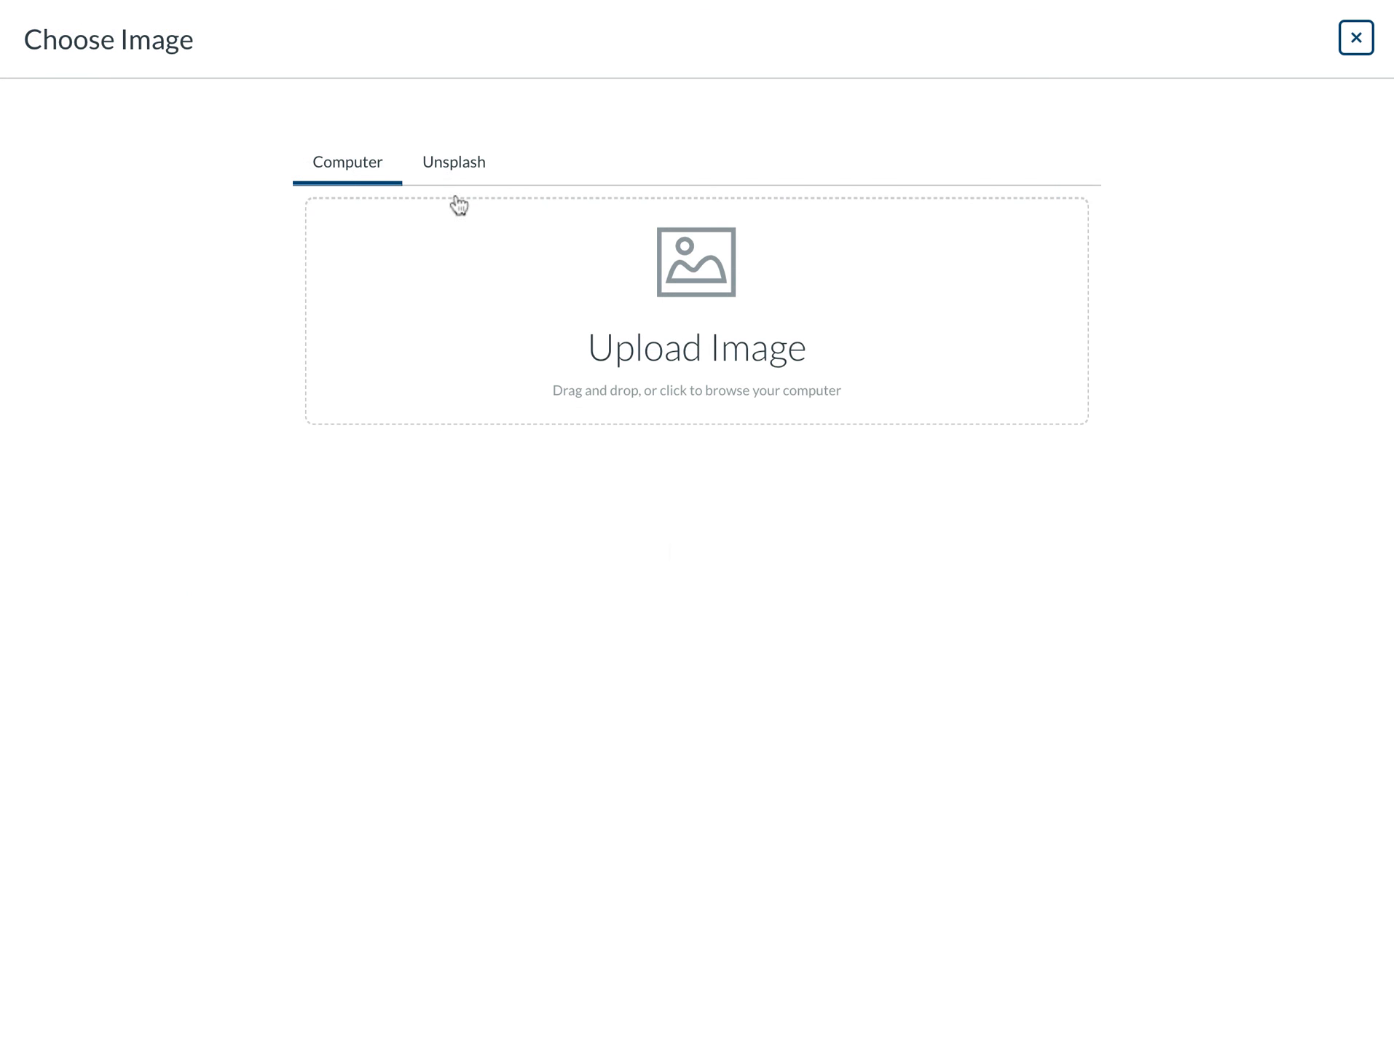
left_click(452, 166)
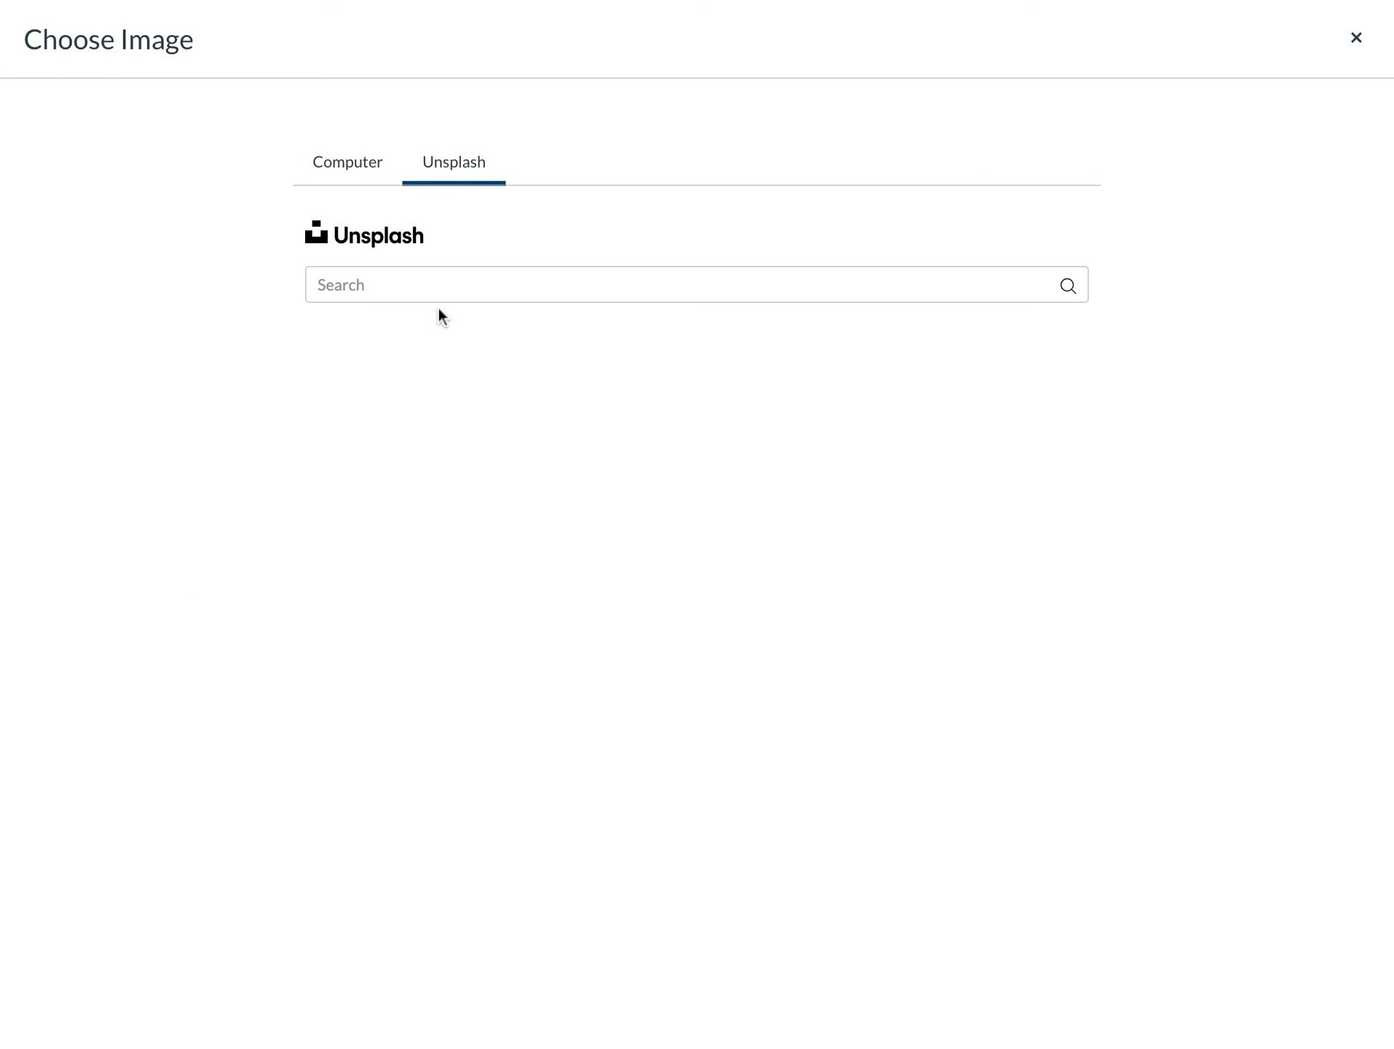
left_click(439, 286)
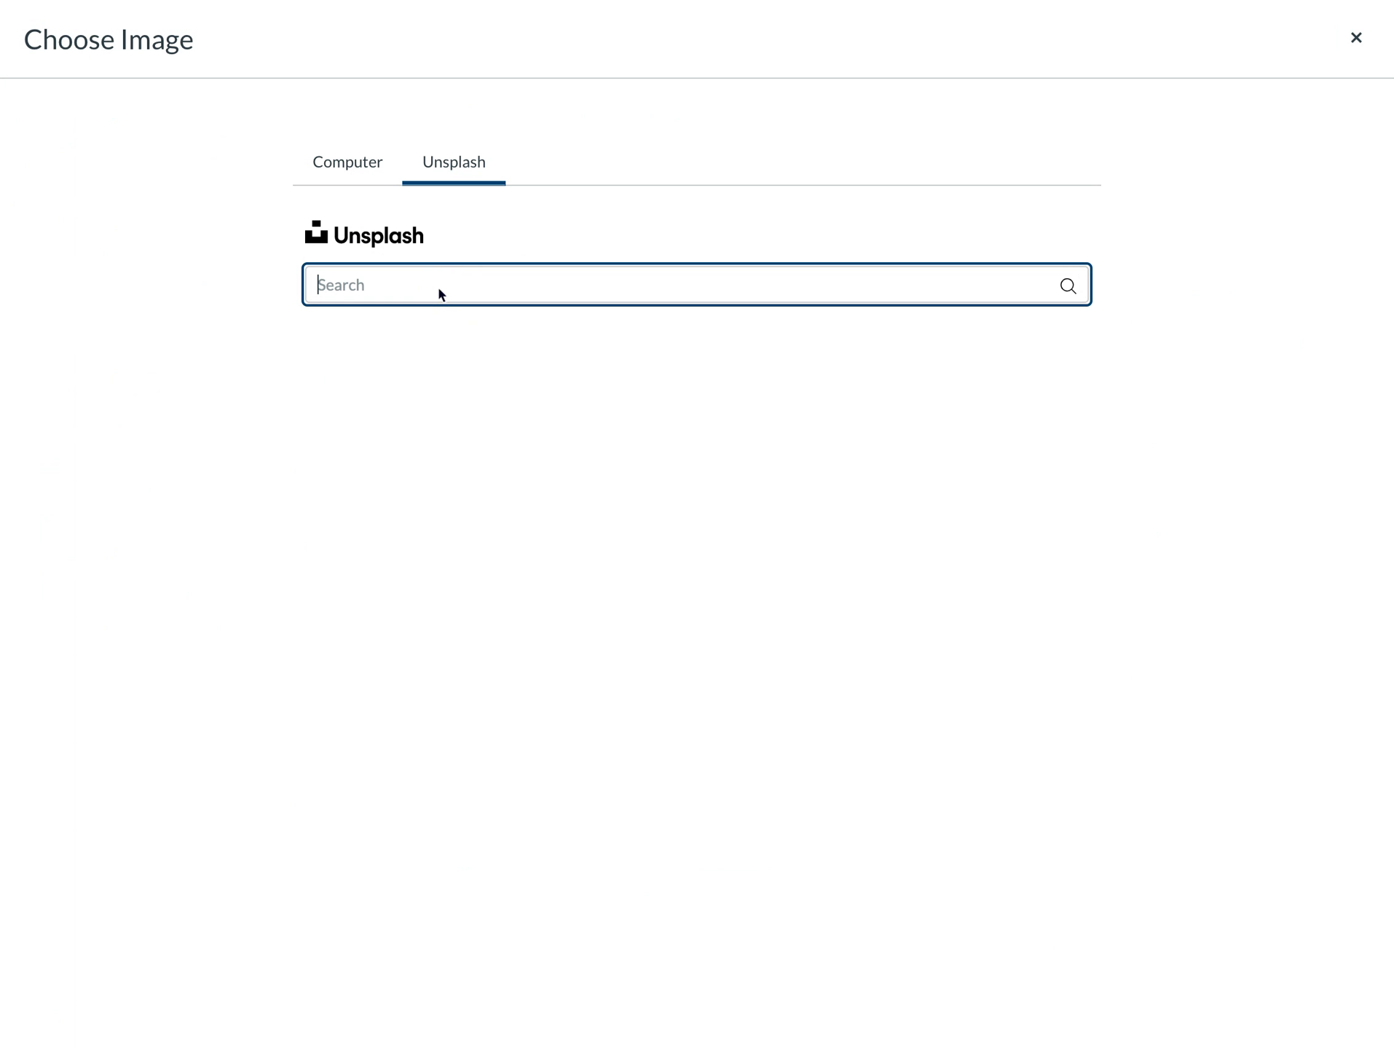
type("music")
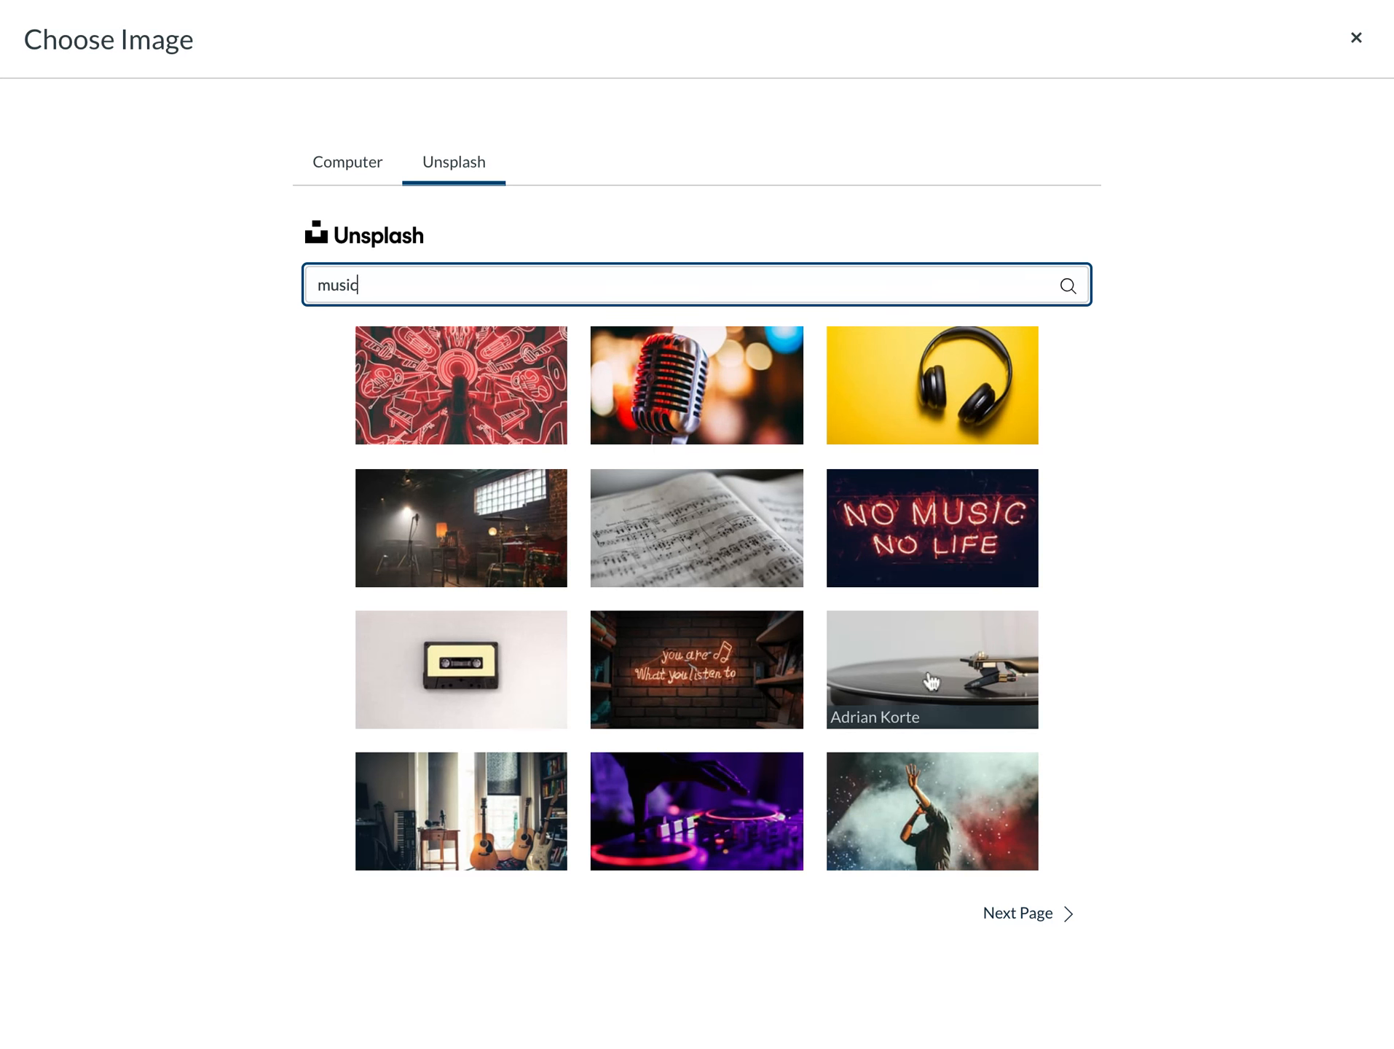
left_click(778, 540)
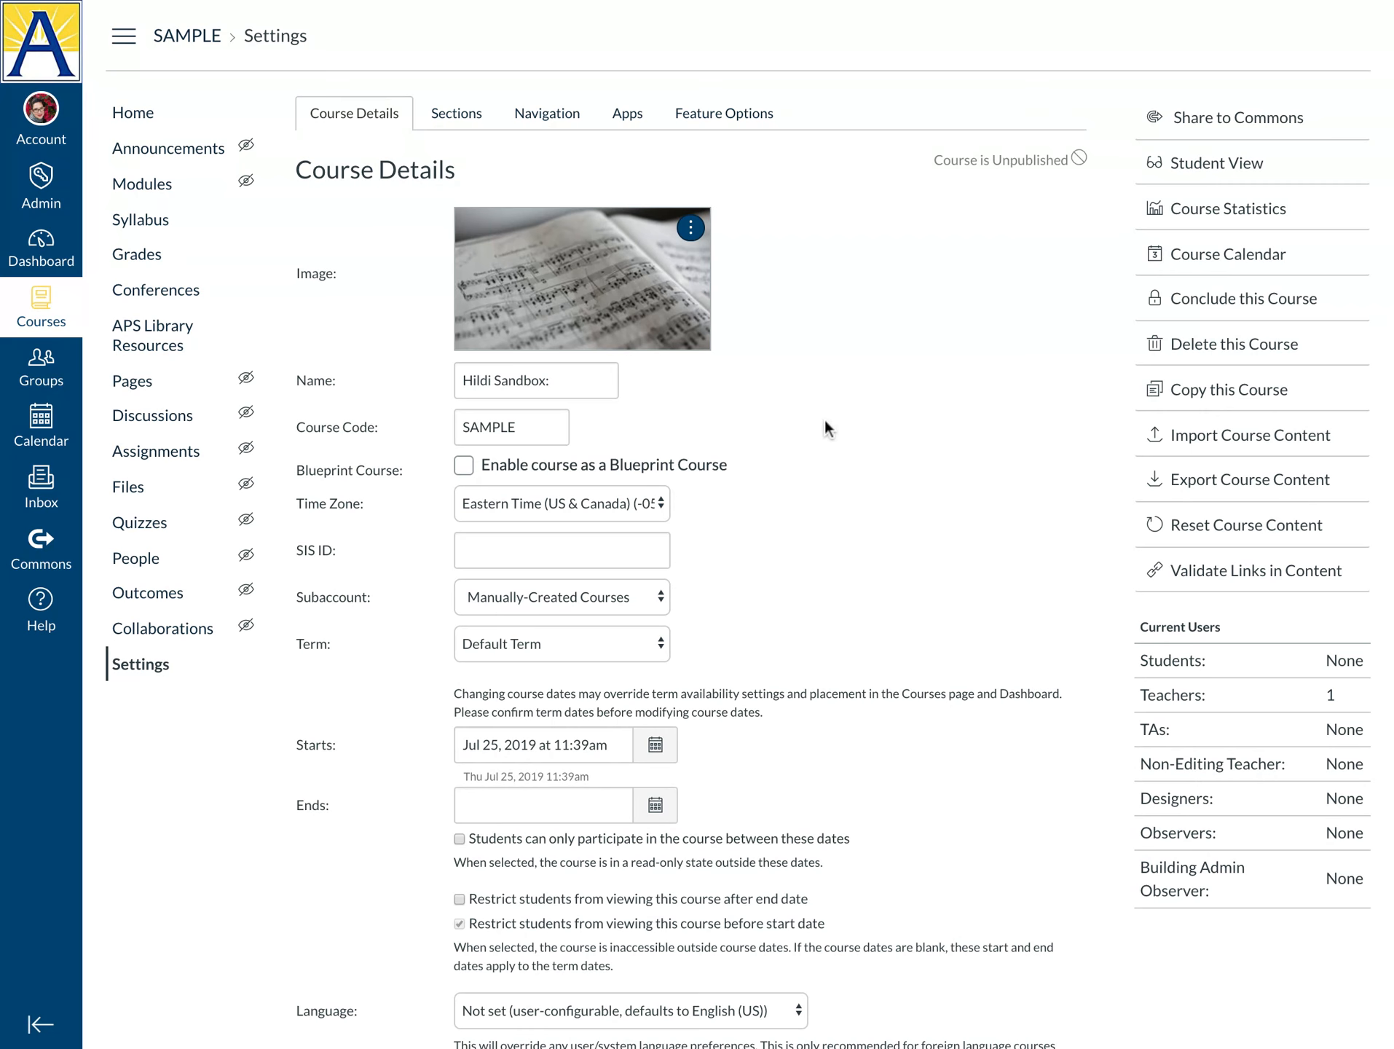
Hide grade totals and distribution graphs; block student discussion topics and student-organized groups
scroll(825, 428, "down", 3)
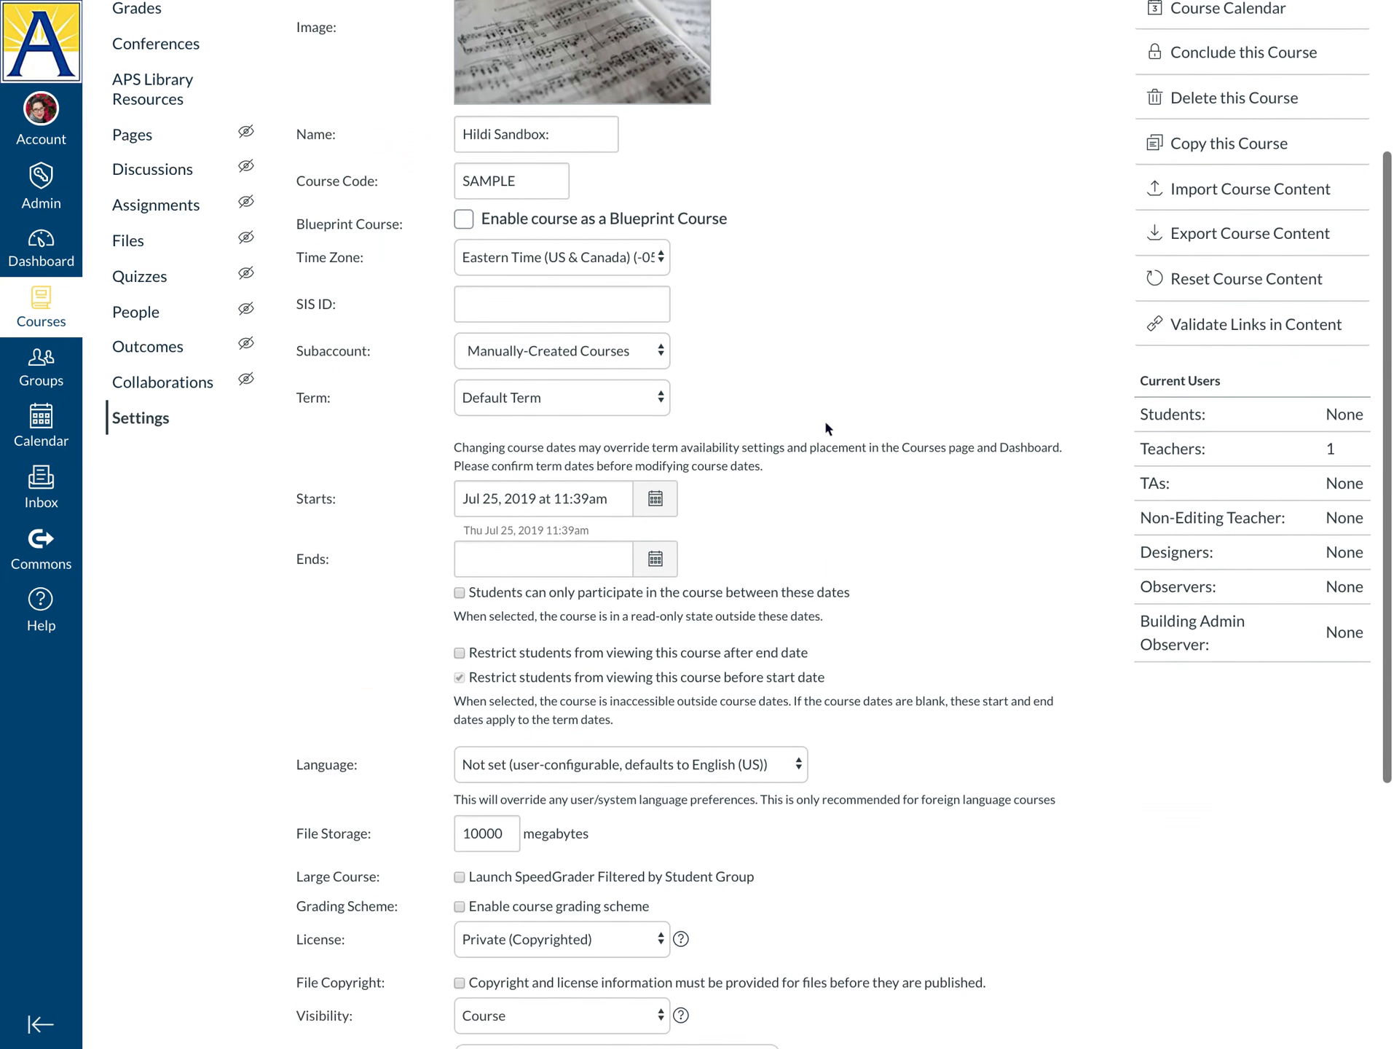
scroll(826, 427, "down", 5)
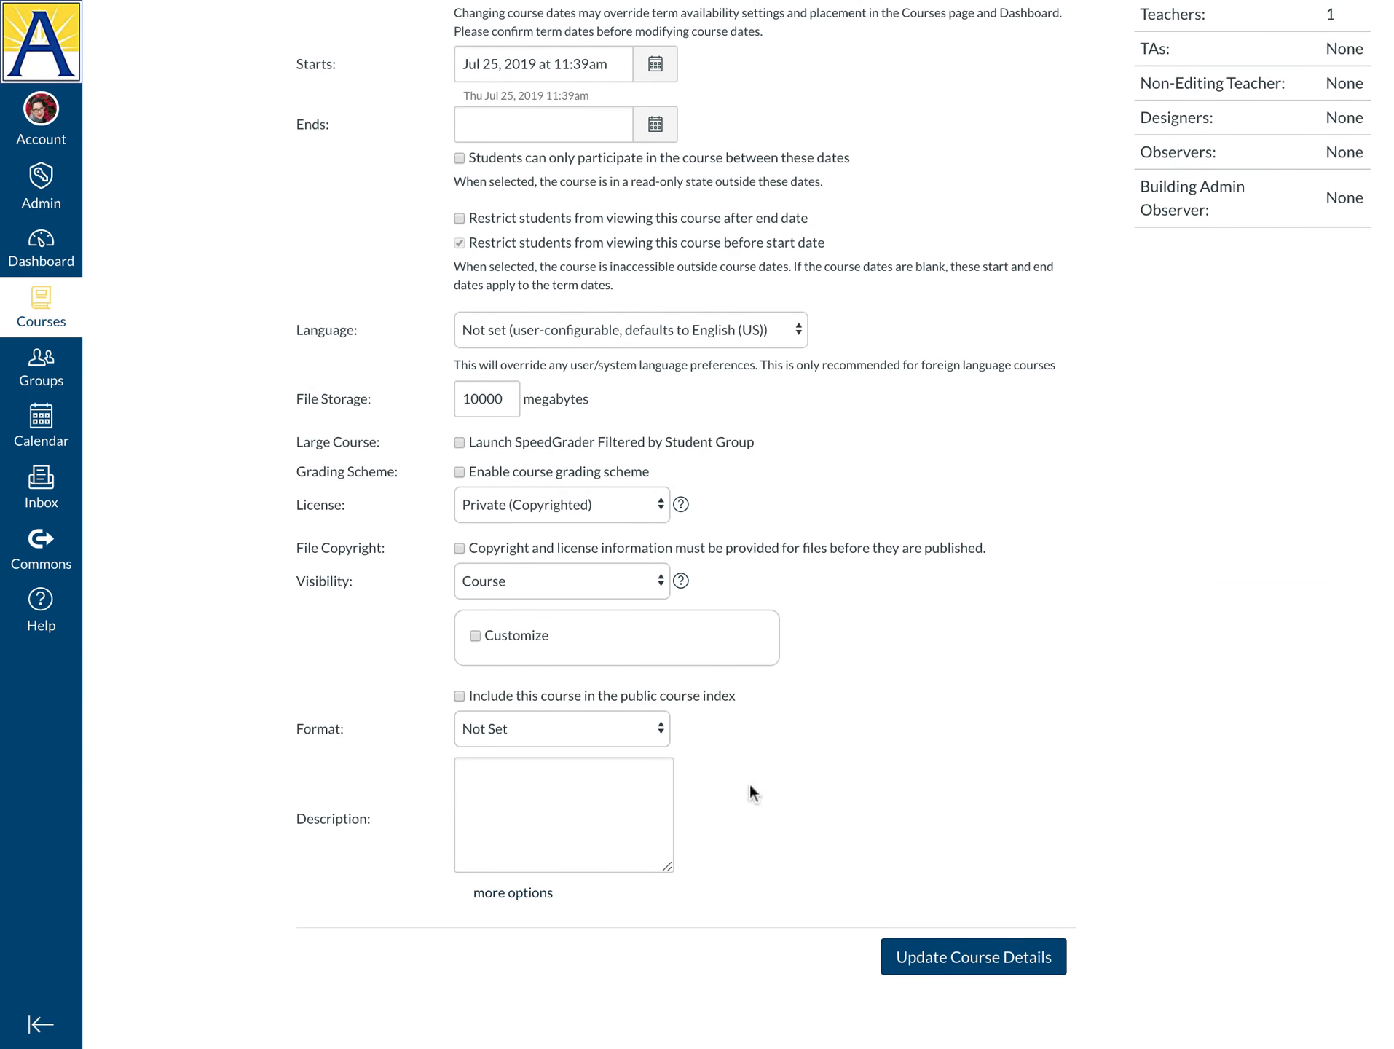
left_click(521, 903)
scroll(887, 827, "down", 3)
scroll(884, 823, "down", 1)
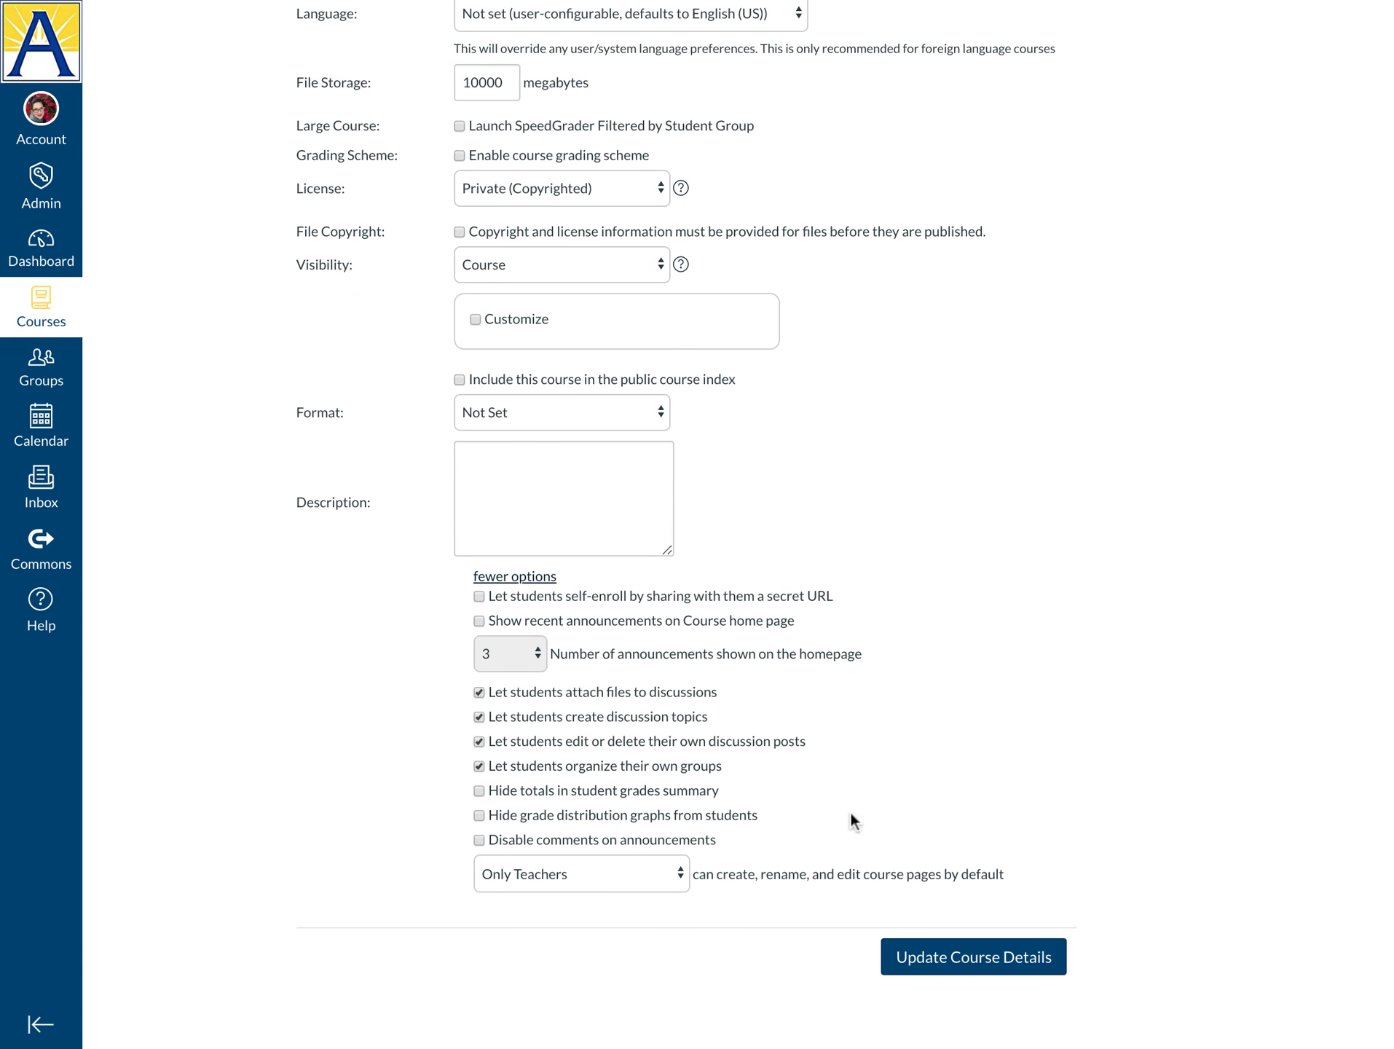
left_click(480, 793)
left_click(480, 819)
left_click(480, 718)
left_click(479, 766)
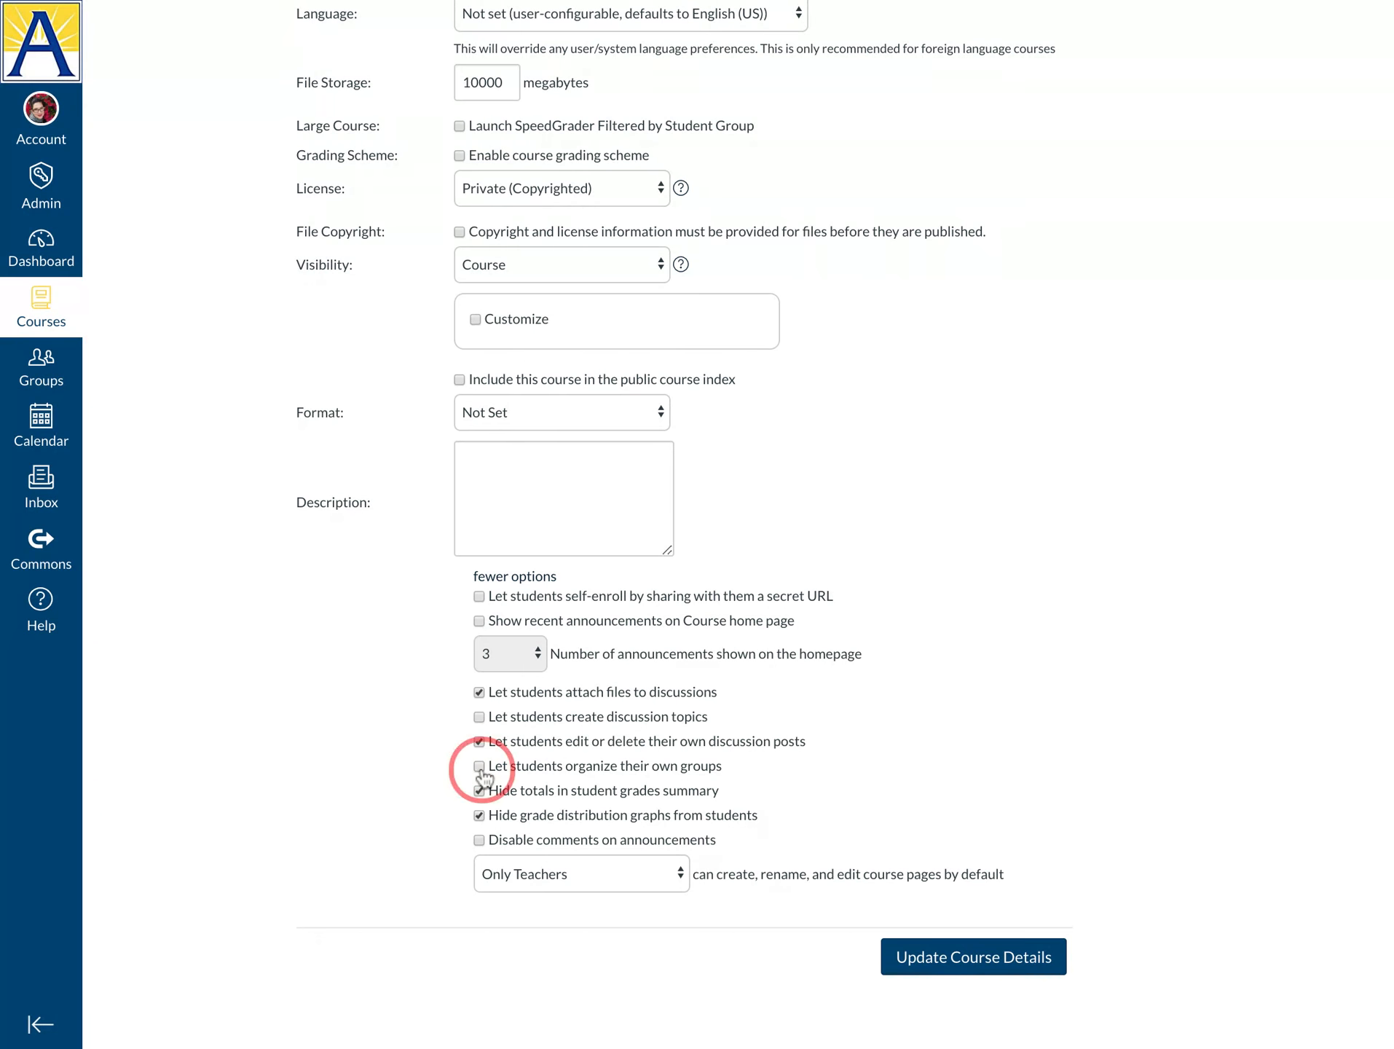
Show 1 recent announcement on the course home page and update course details
scroll(402, 676, "up", 1)
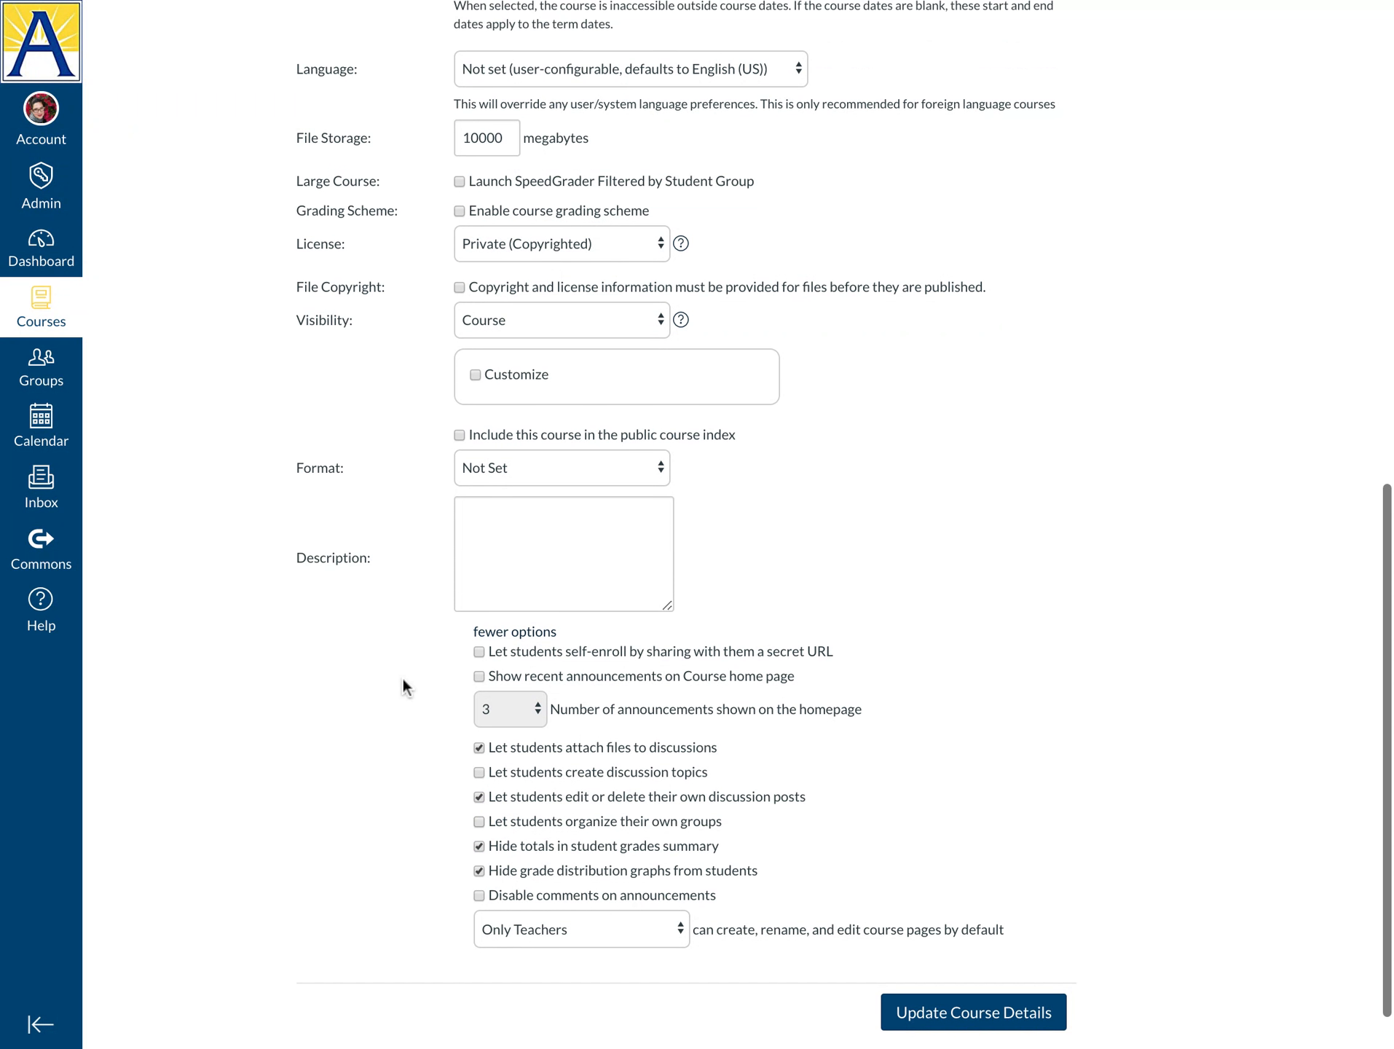
left_click(479, 677)
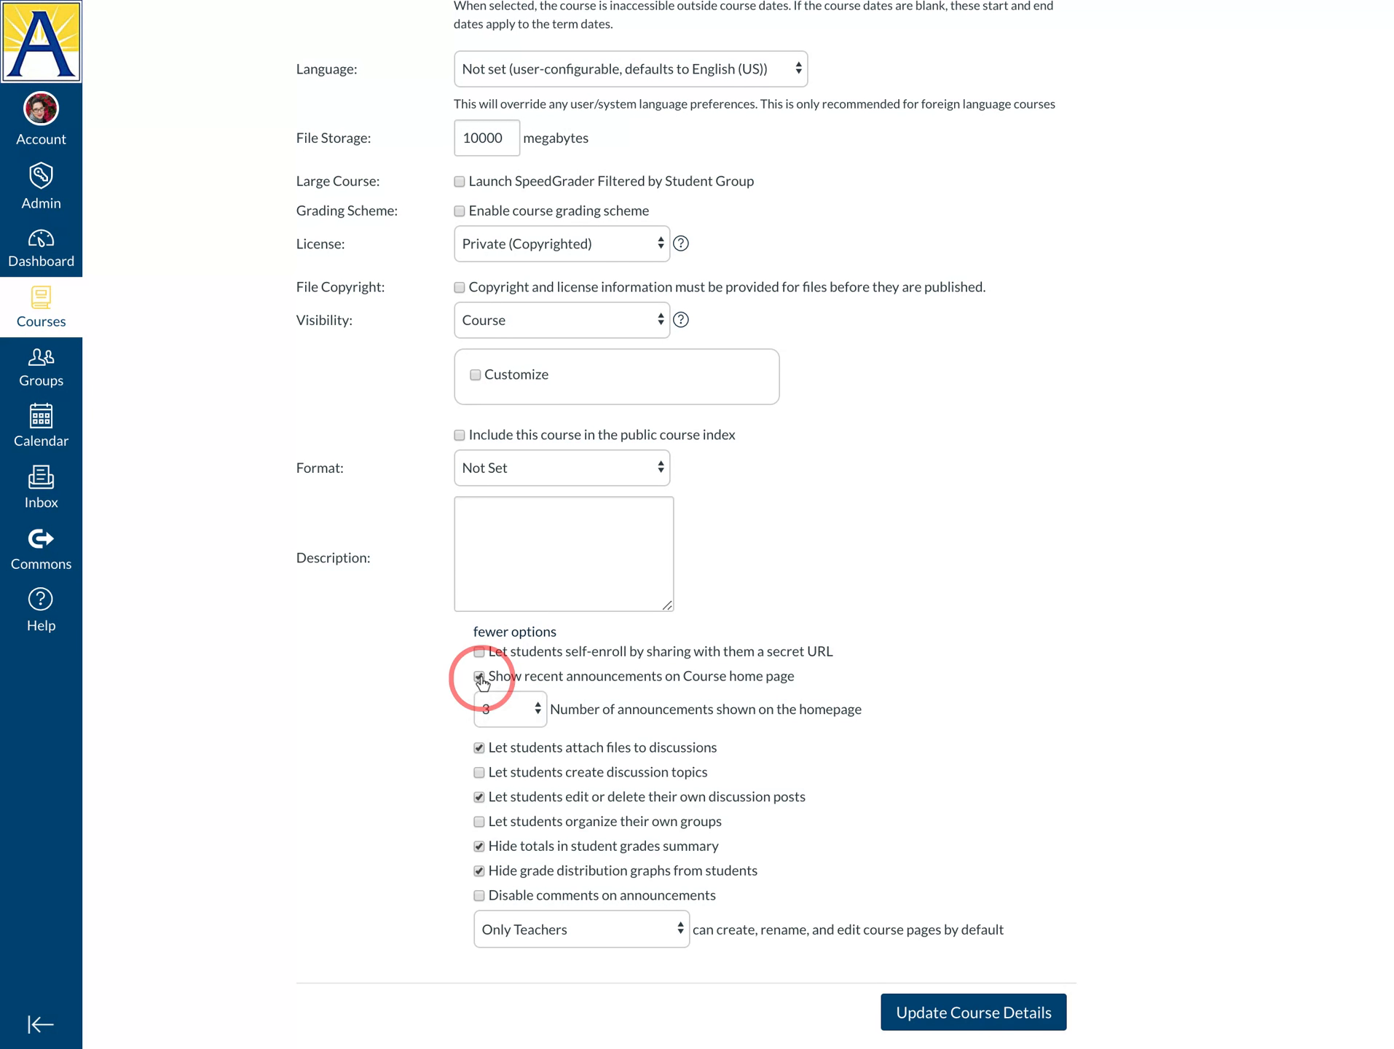
left_click(537, 715)
left_click(537, 713)
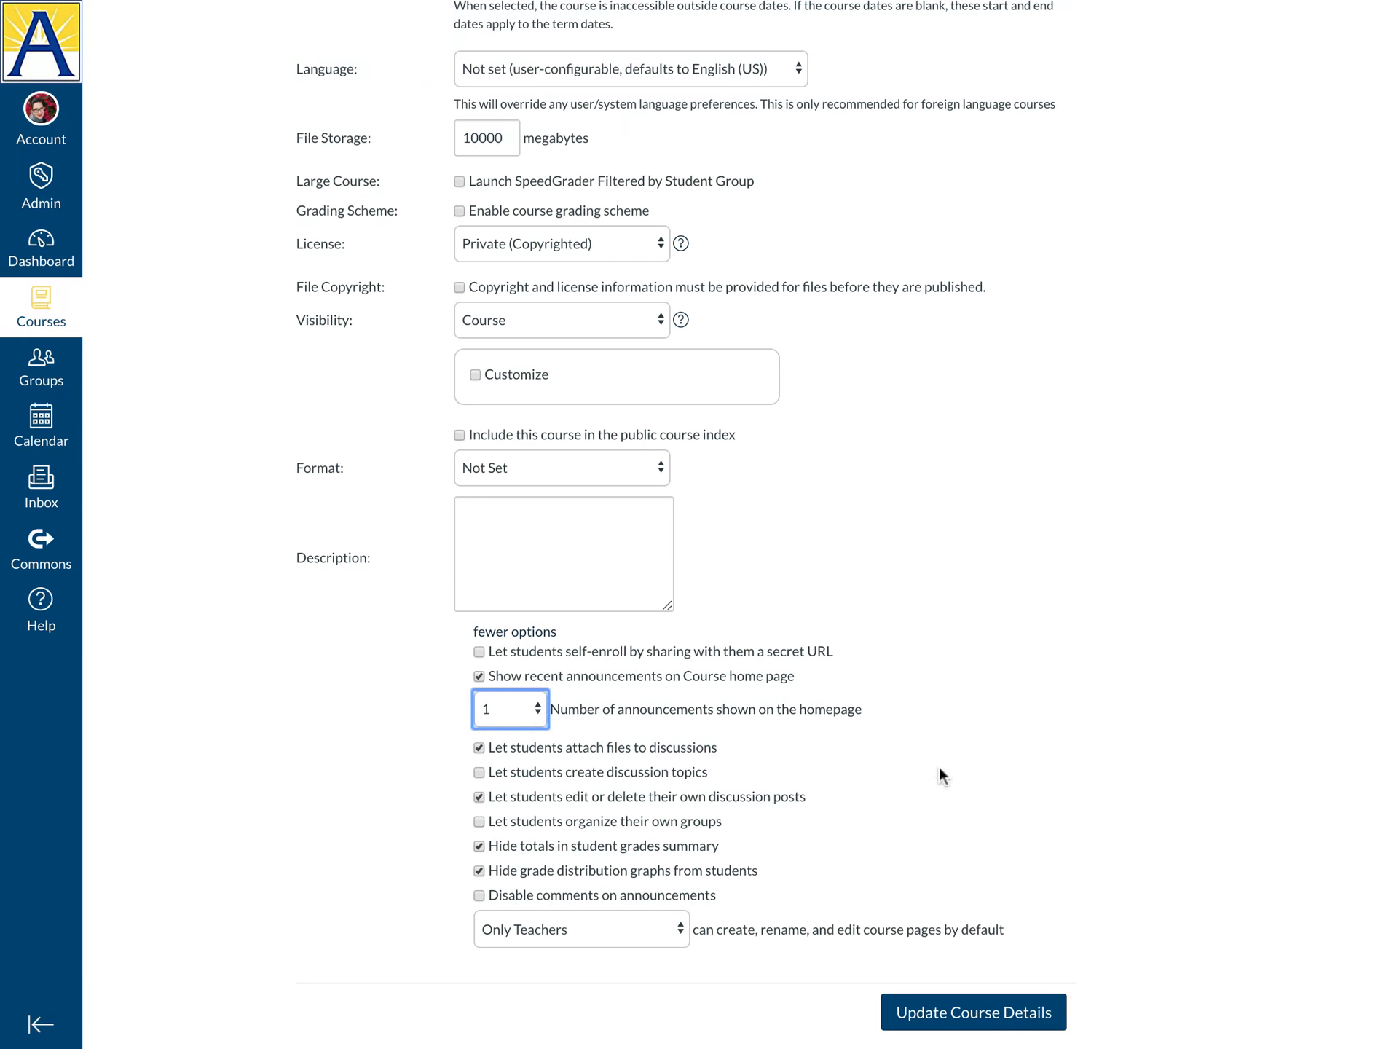
scroll(937, 765, "down", 2)
left_click(958, 956)
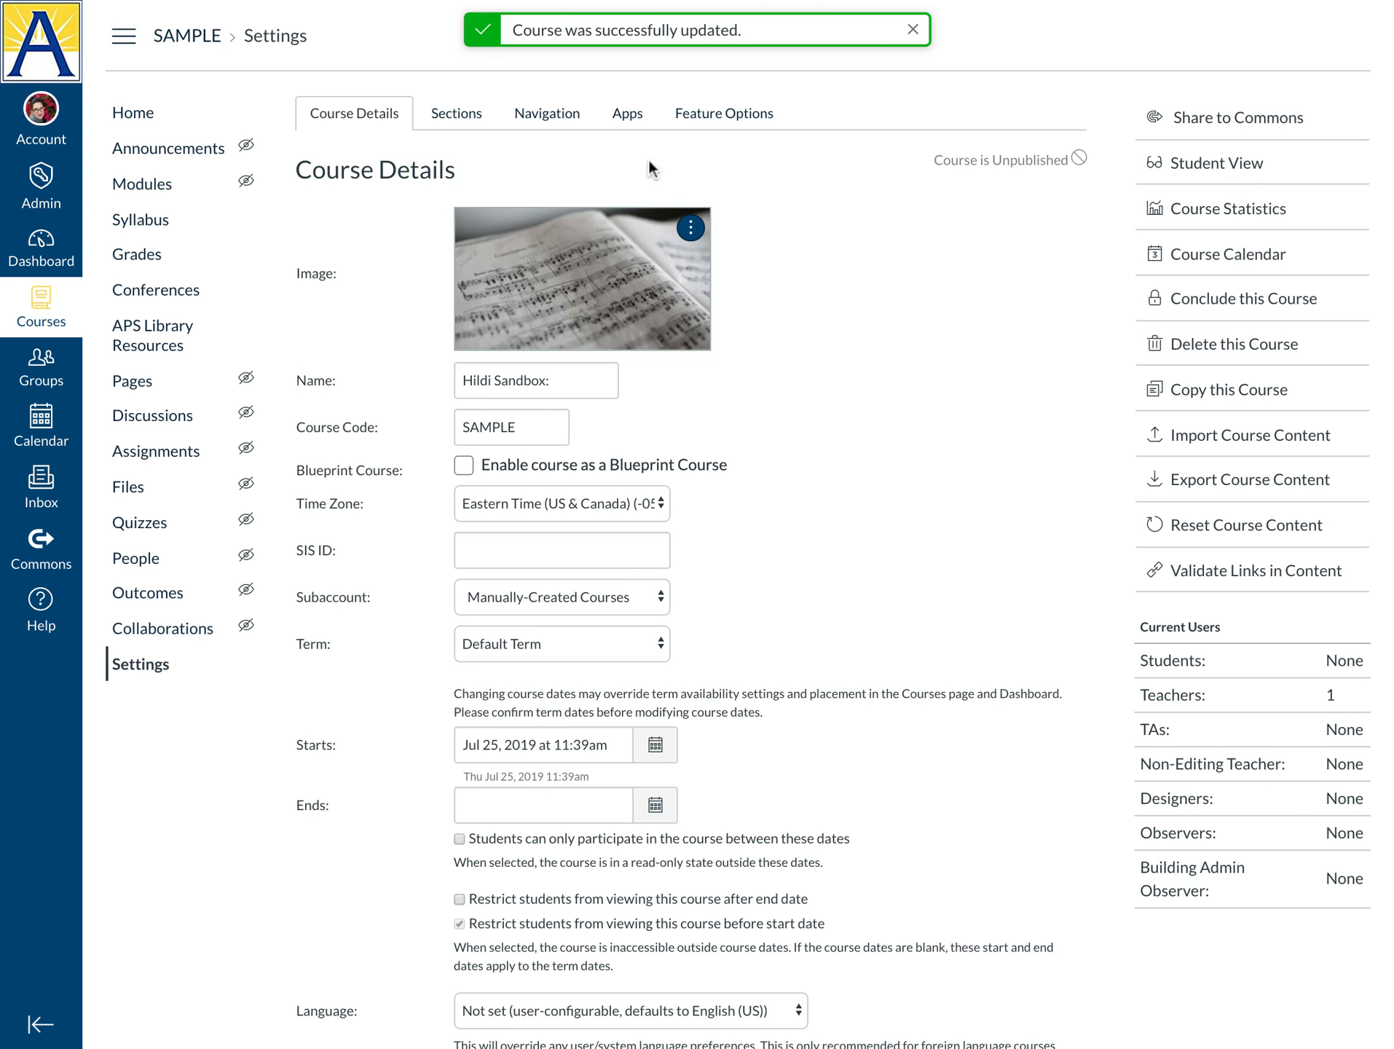
Check the SAMPLE course home and navigation in Student View, then leave Student View for the teacher view
left_click(131, 114)
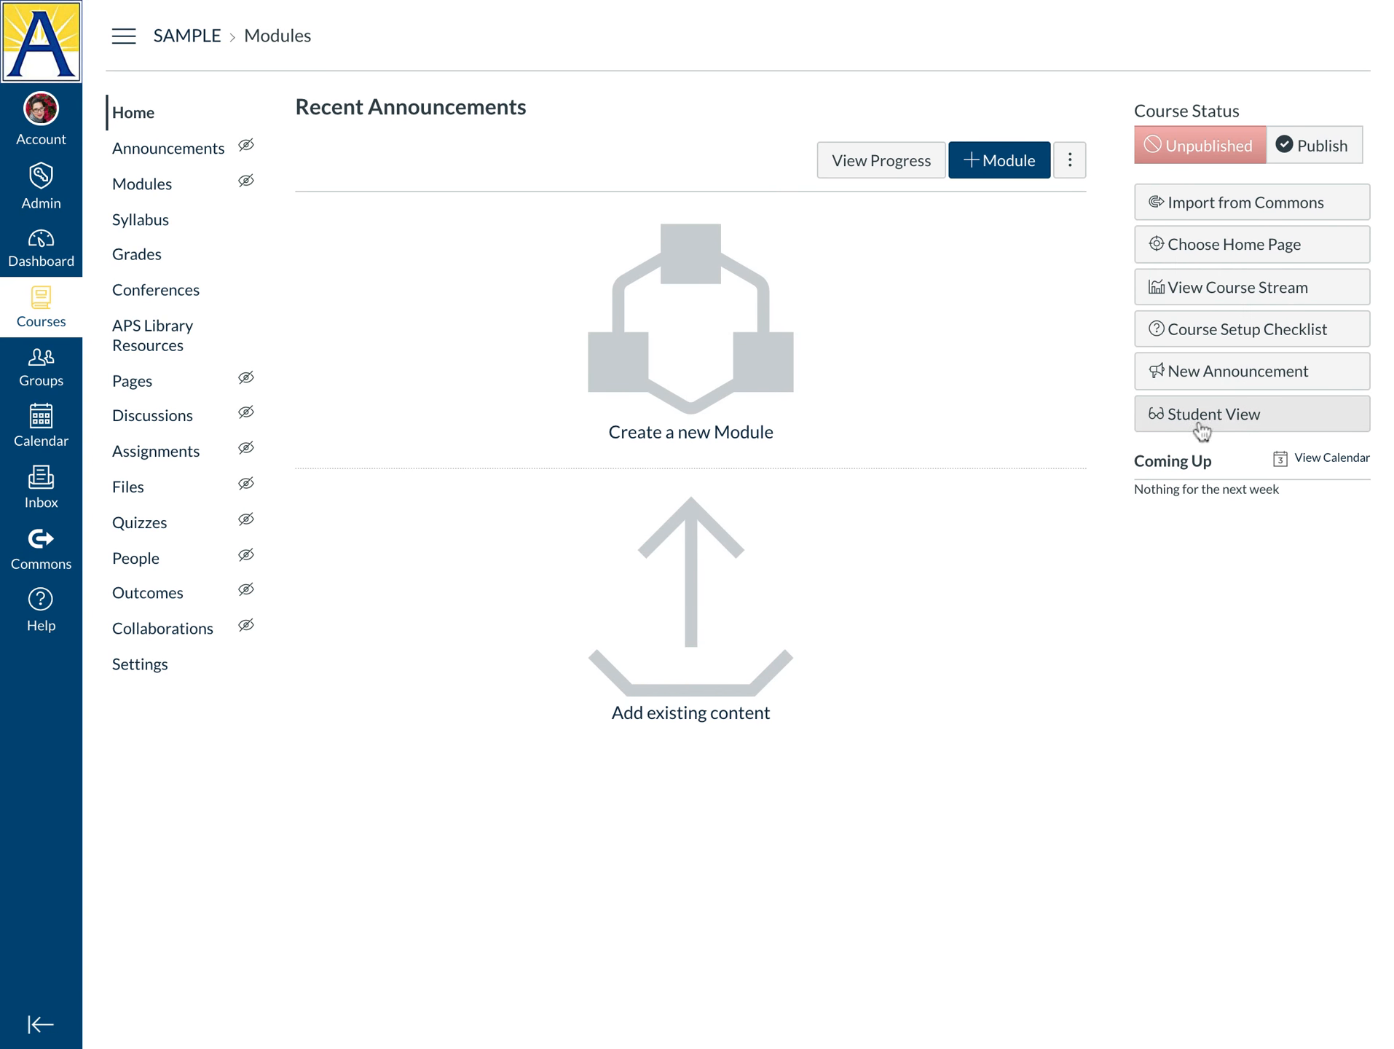
left_click(1202, 429)
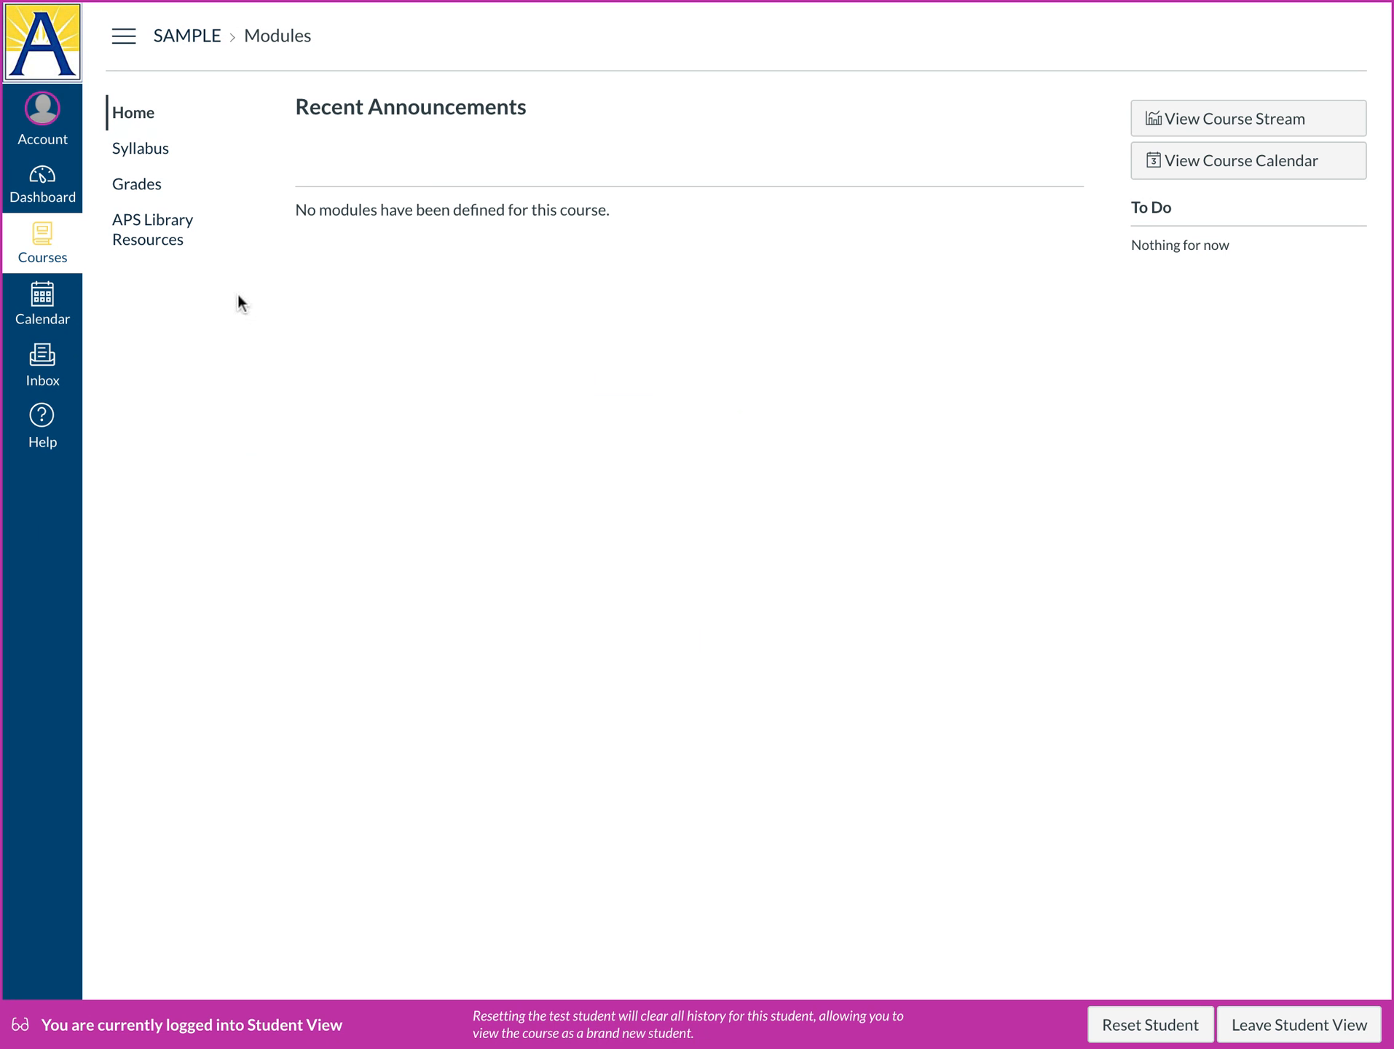
left_click(1280, 1022)
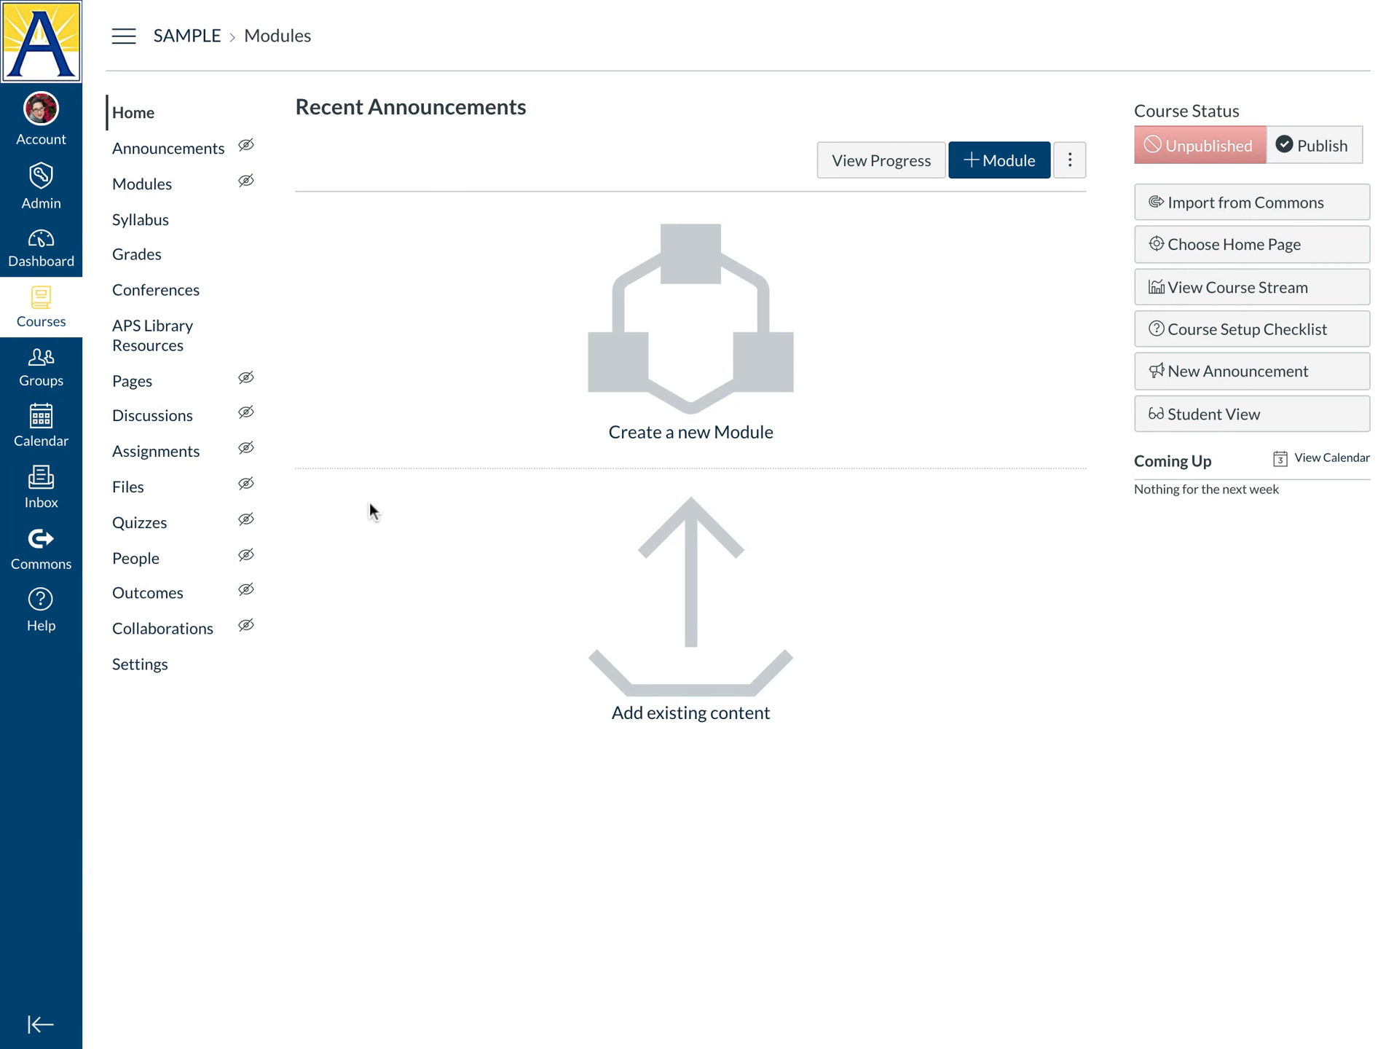
mouse_move(248, 145)
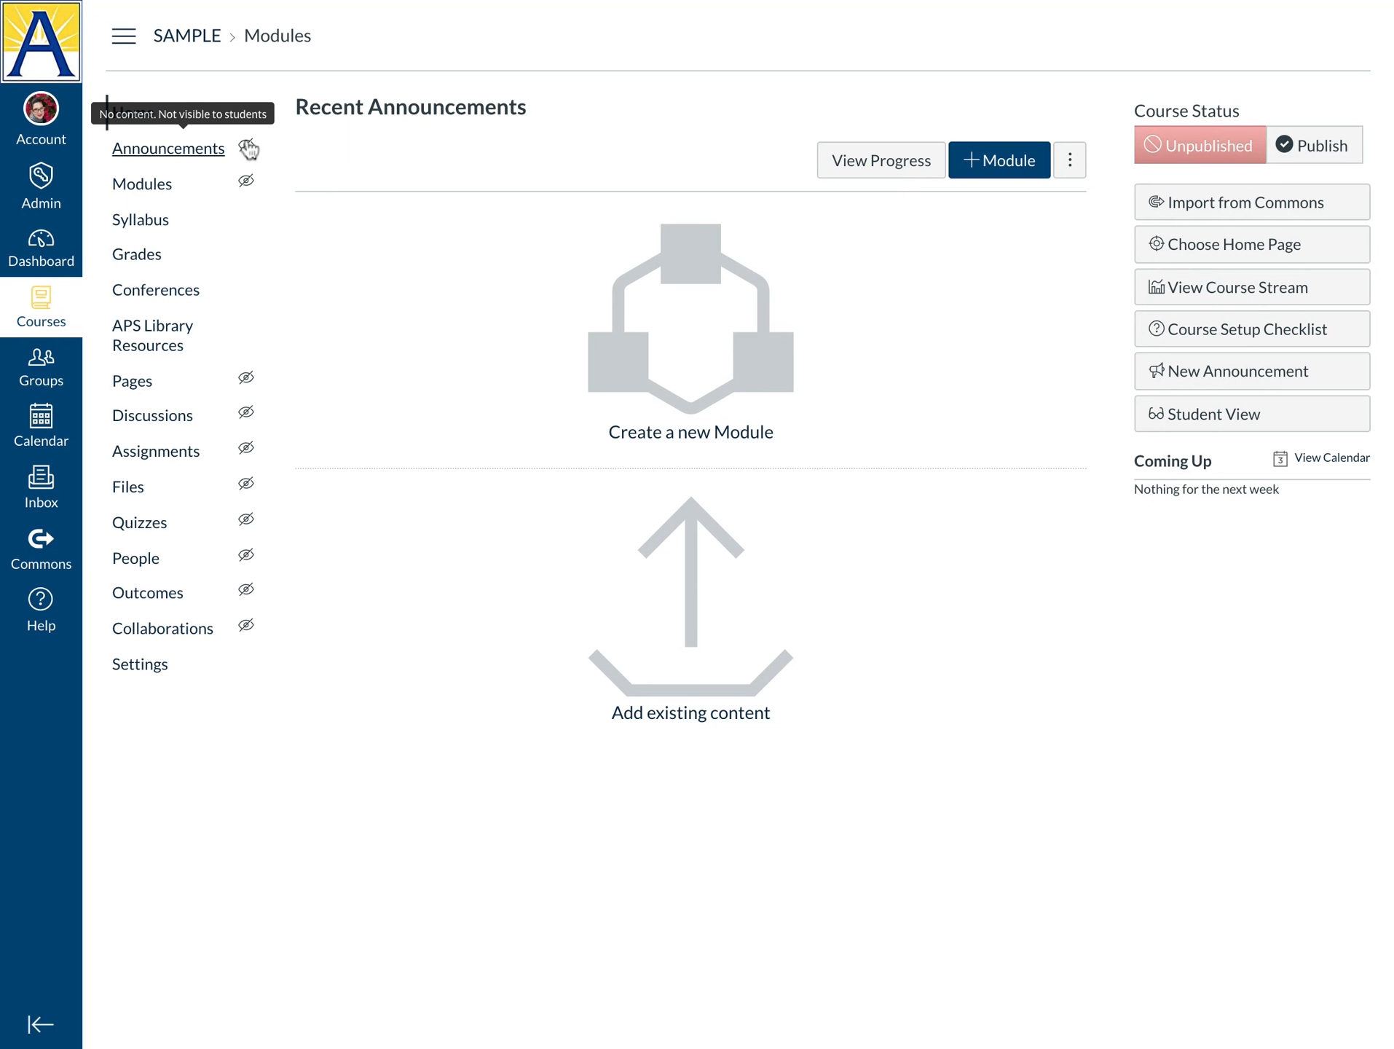